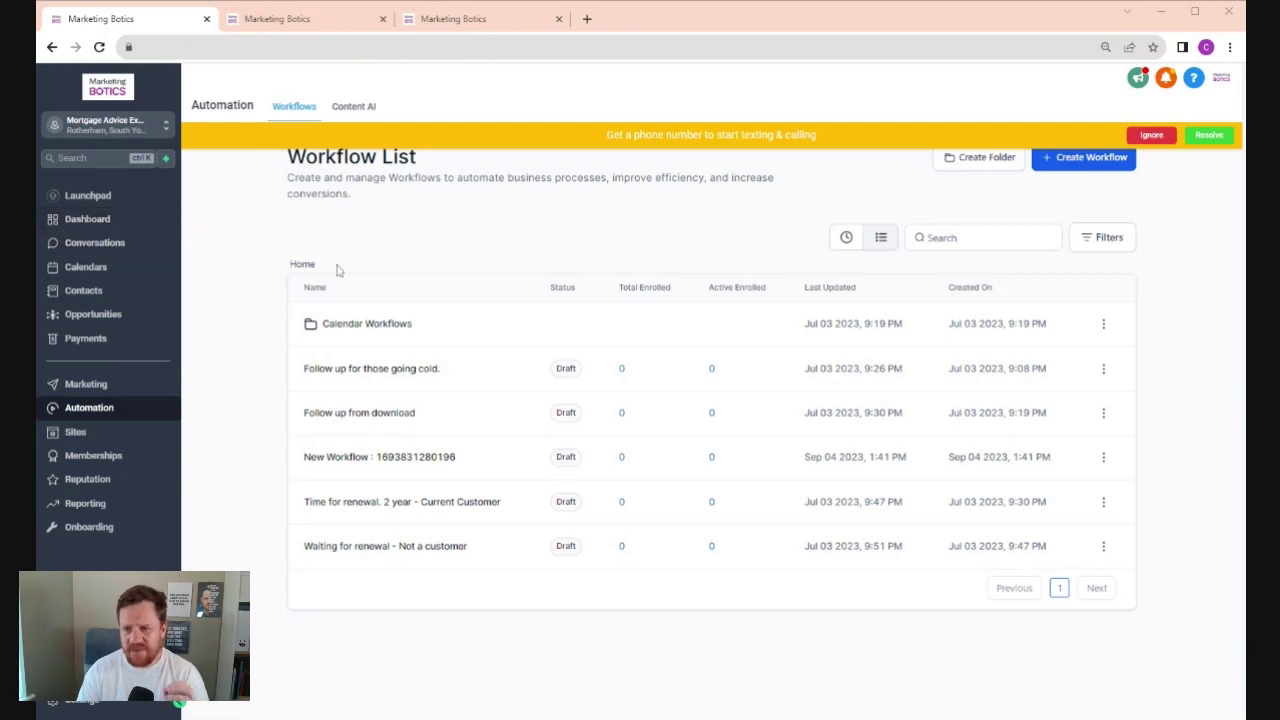
Dismiss the phone number notice and create a new workflow from scratch instead of using a recipe template
left_click(1163, 135)
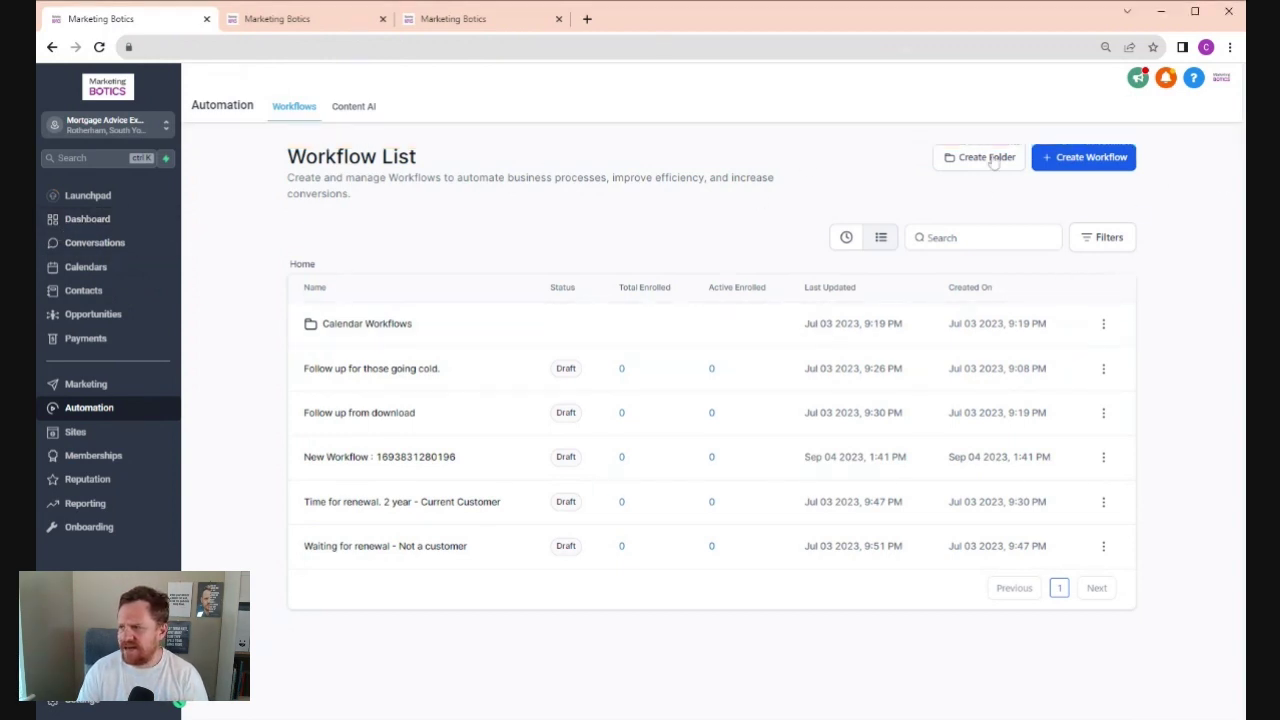
left_click(1082, 160)
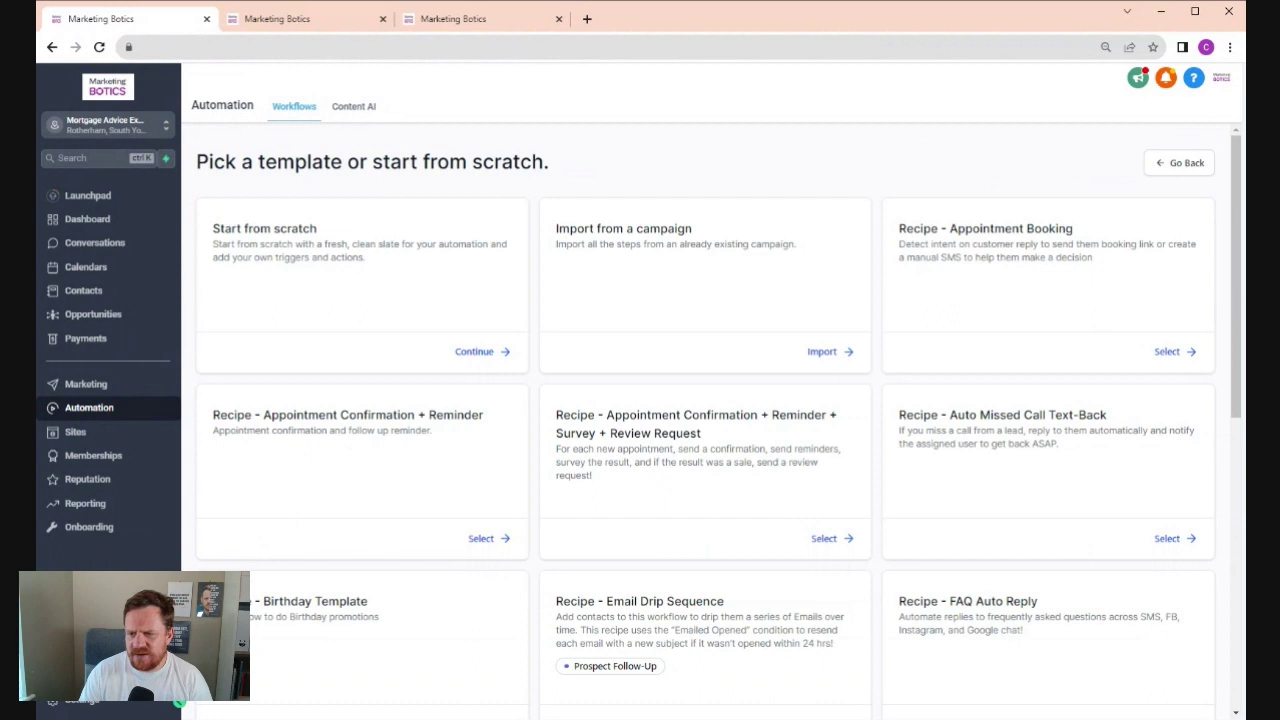
left_click_drag(263, 414, 484, 414)
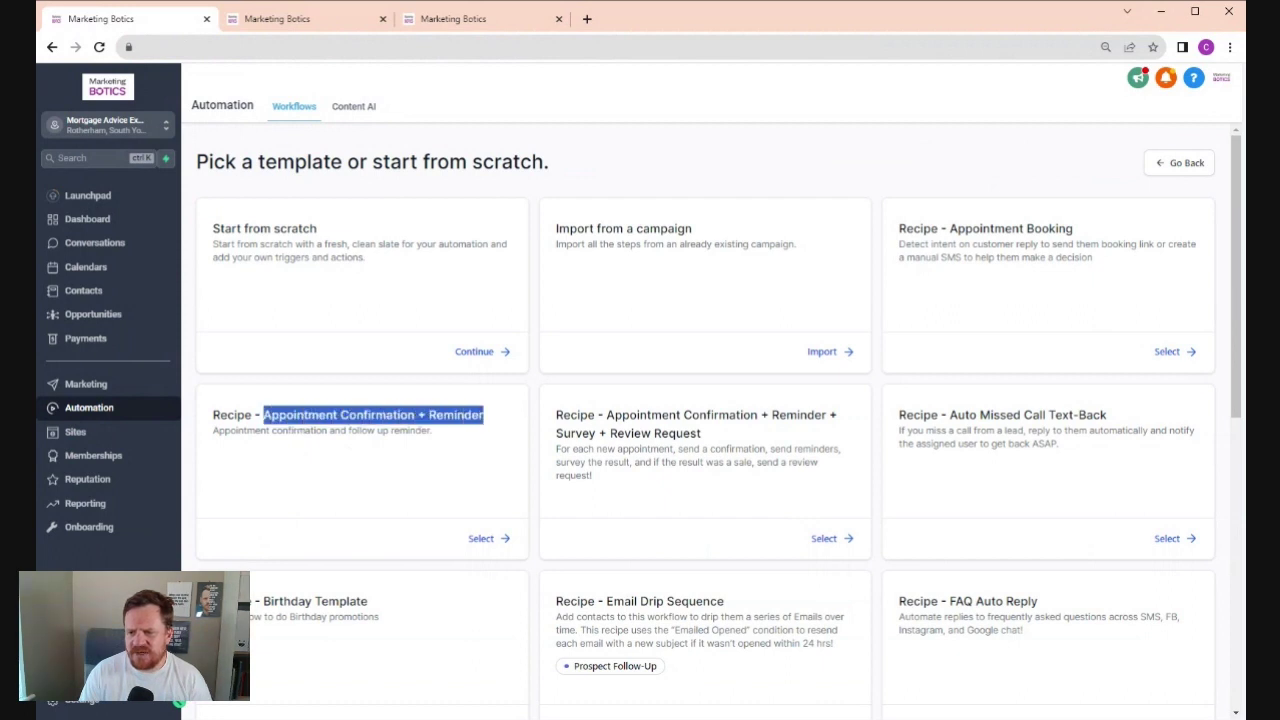
left_click(490, 428)
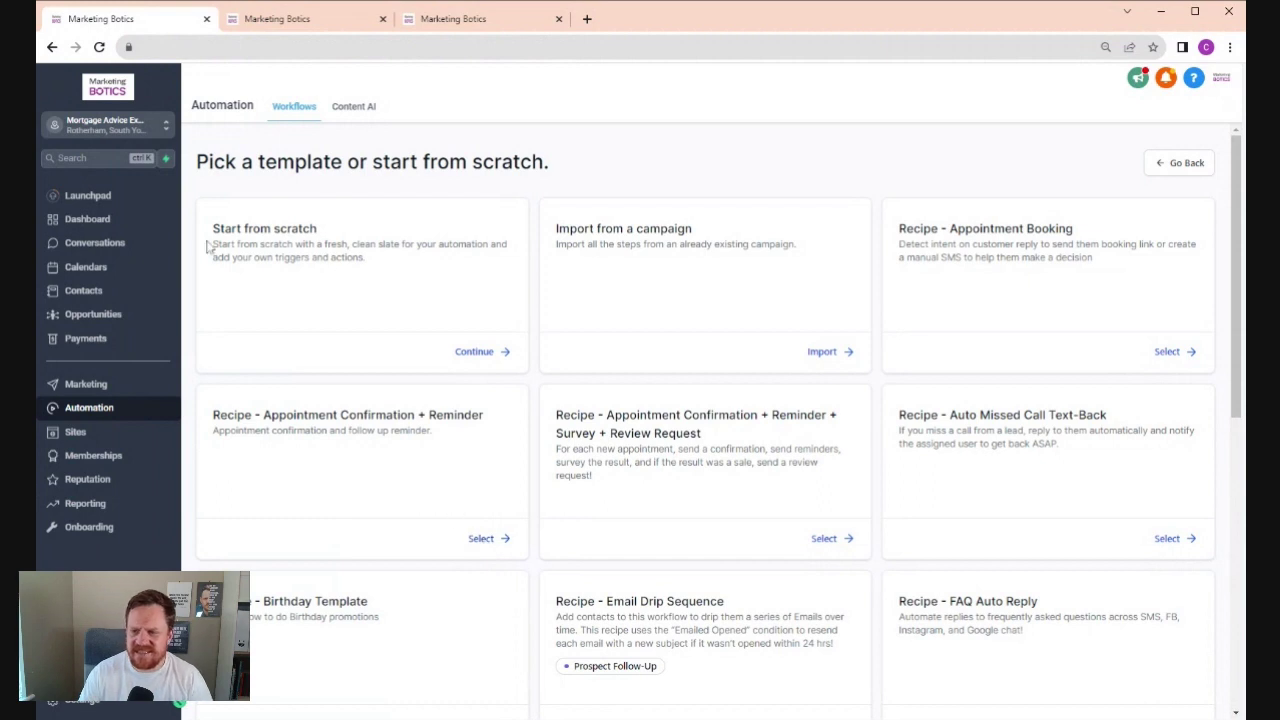
left_click_drag(207, 233, 353, 235)
left_click(478, 351)
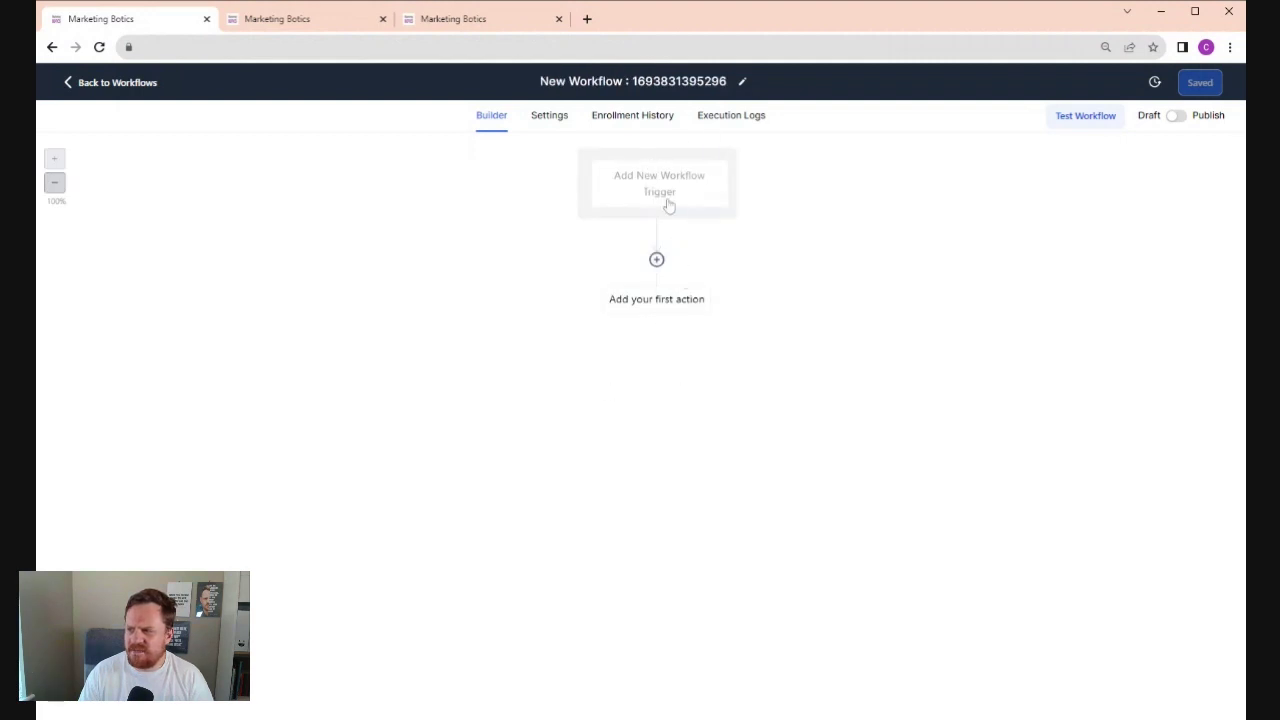
left_click(664, 195)
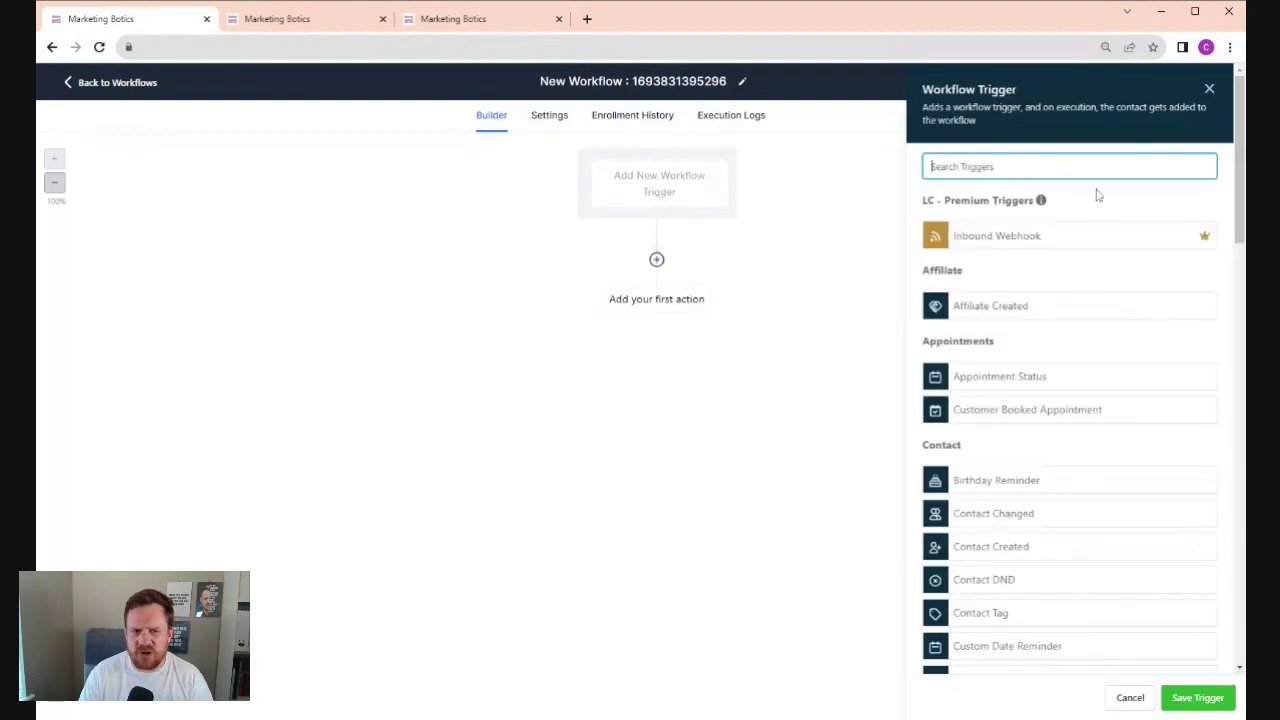
left_click(1010, 240)
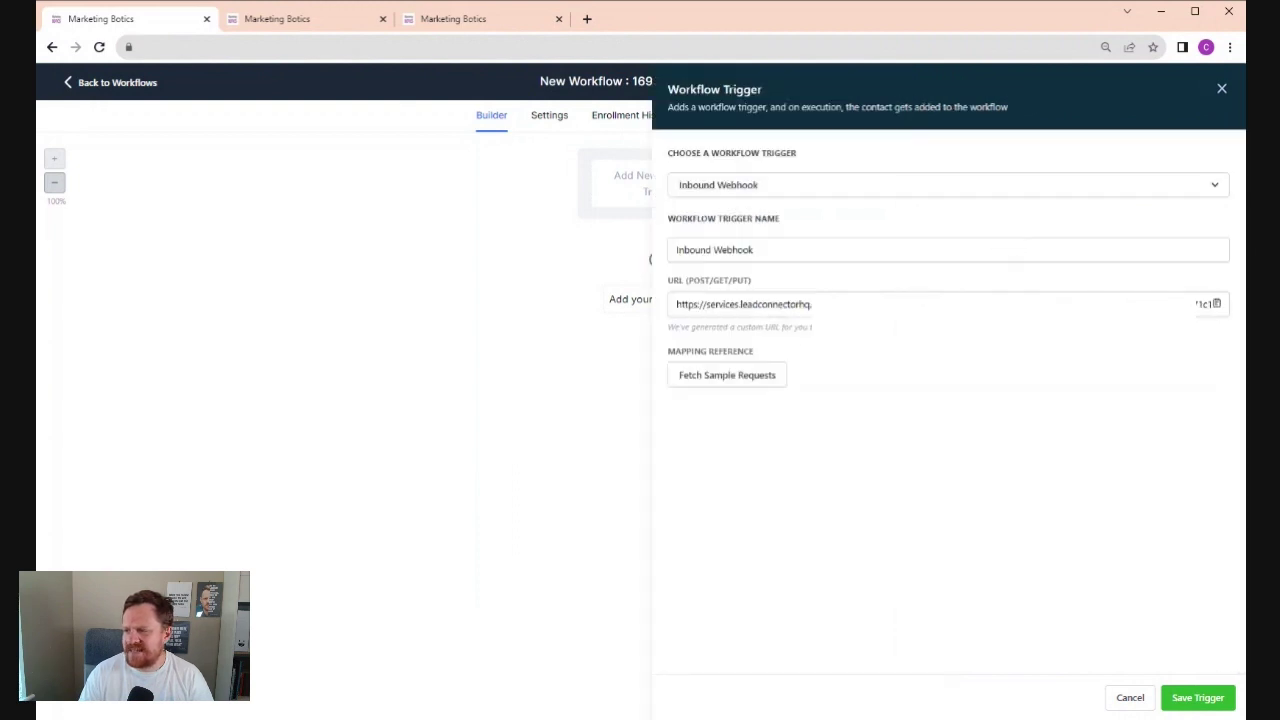
triple_click(722, 304)
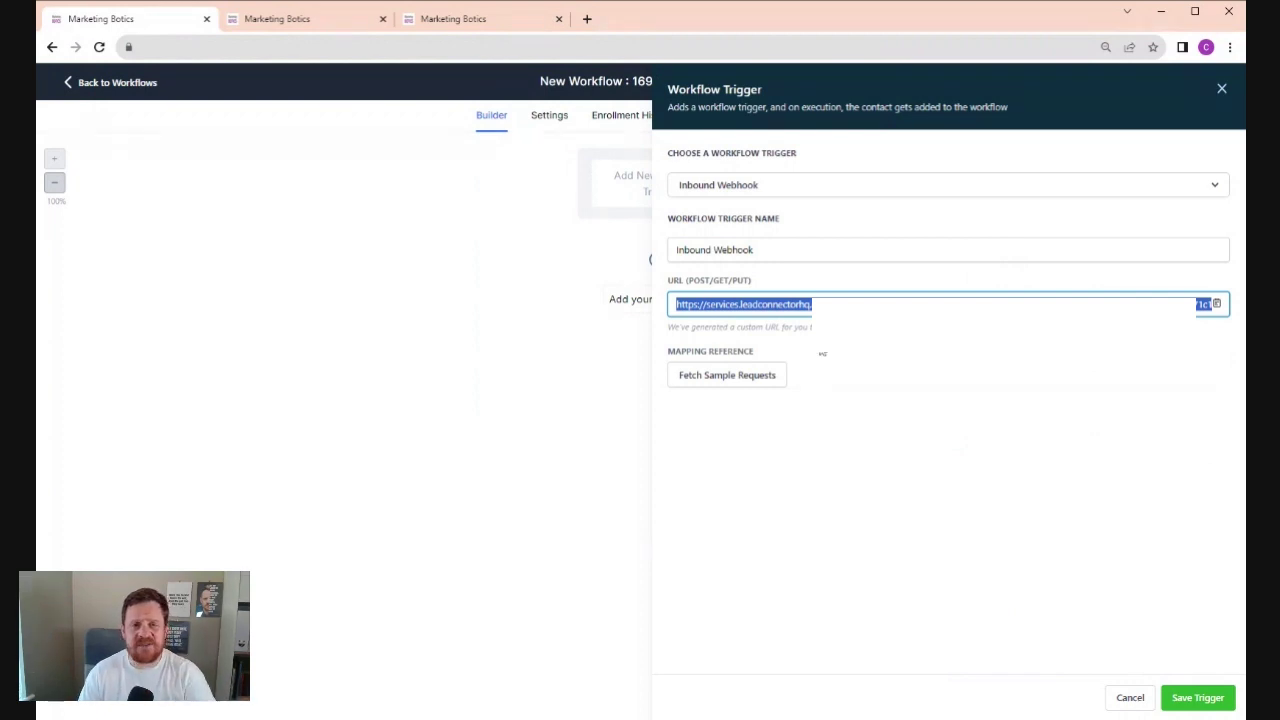
left_click(1222, 90)
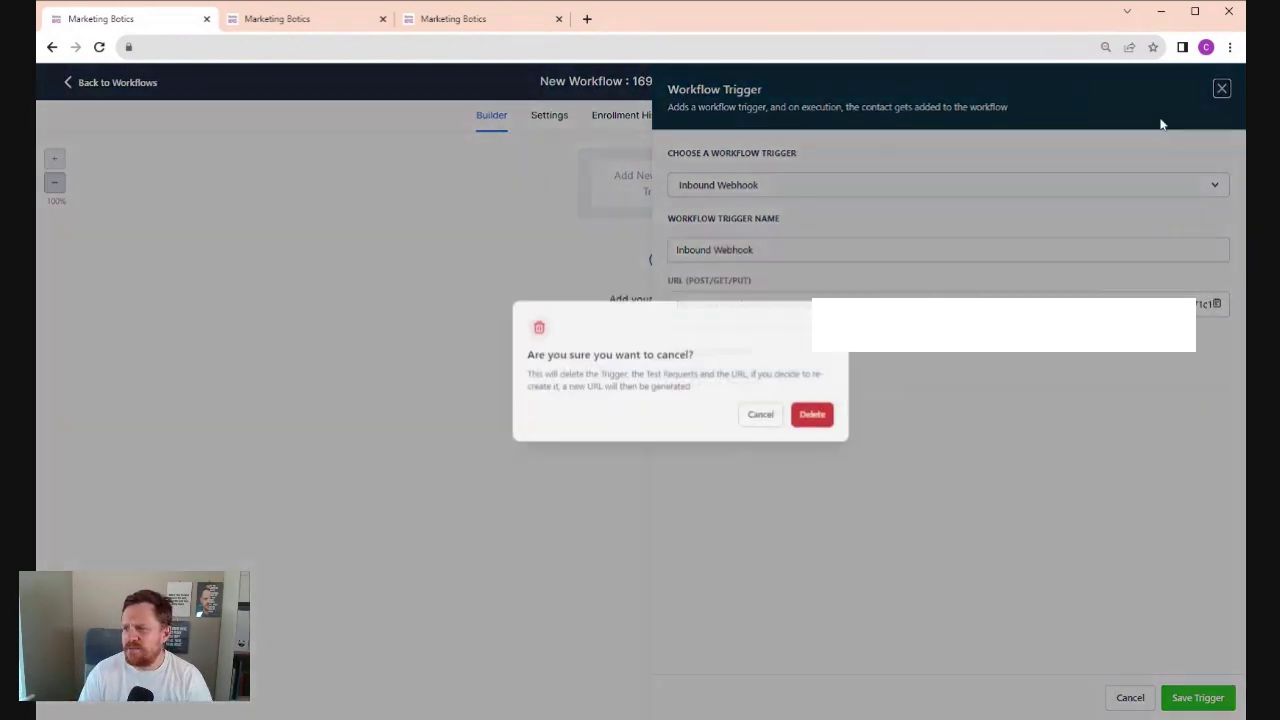
left_click(804, 440)
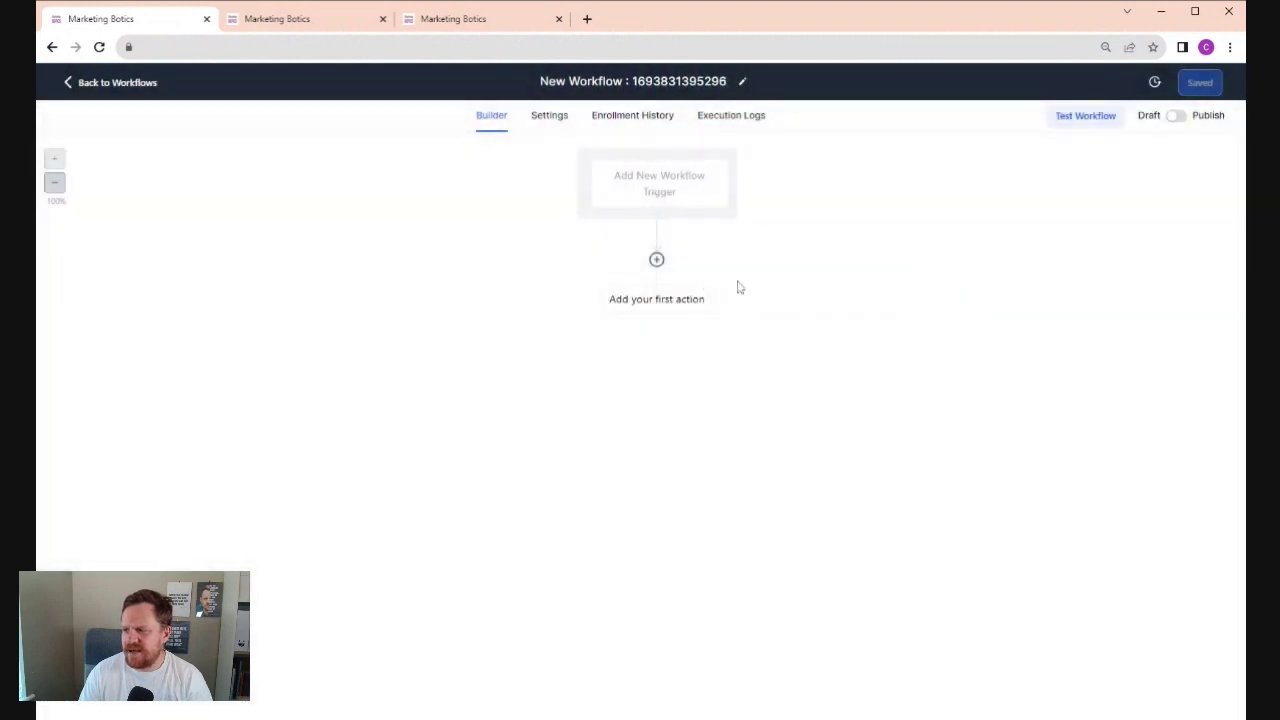
Open the choices for a new workflow trigger and examine the available types, from appointments and contacts through to TikTok
left_click(690, 200)
scroll(1068, 335, "down", 3)
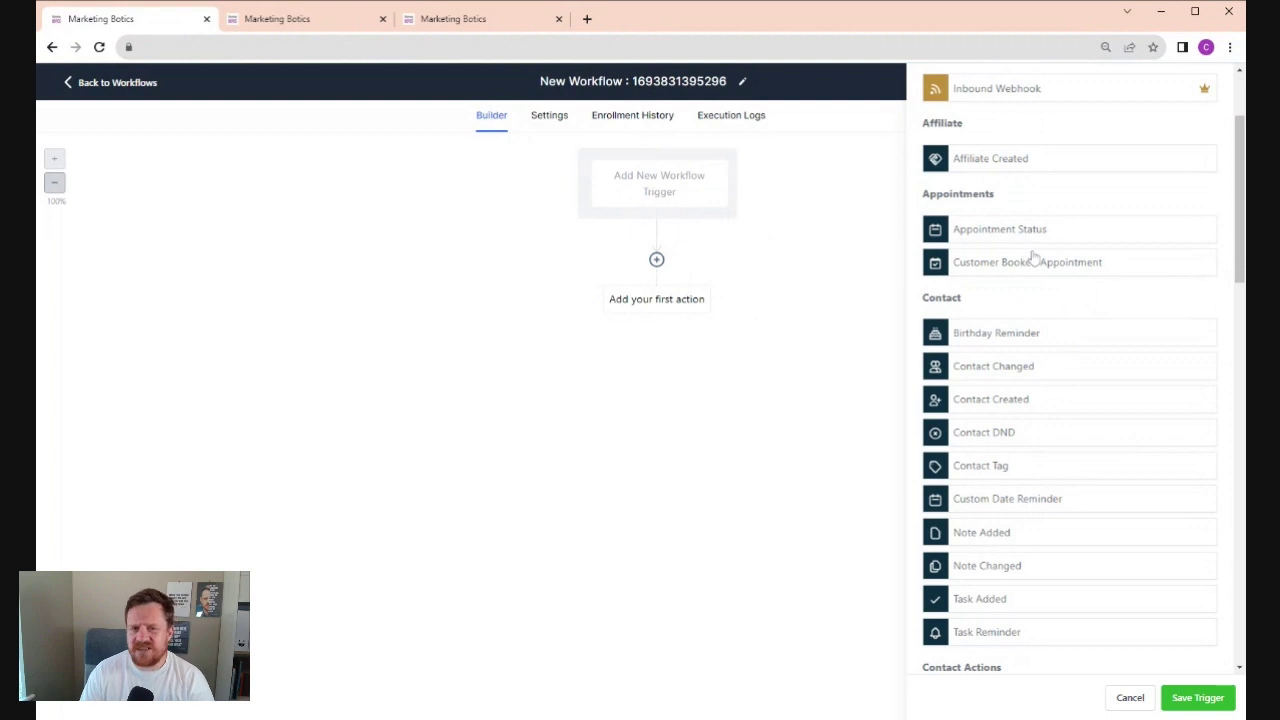
scroll(1056, 316, "down", 1)
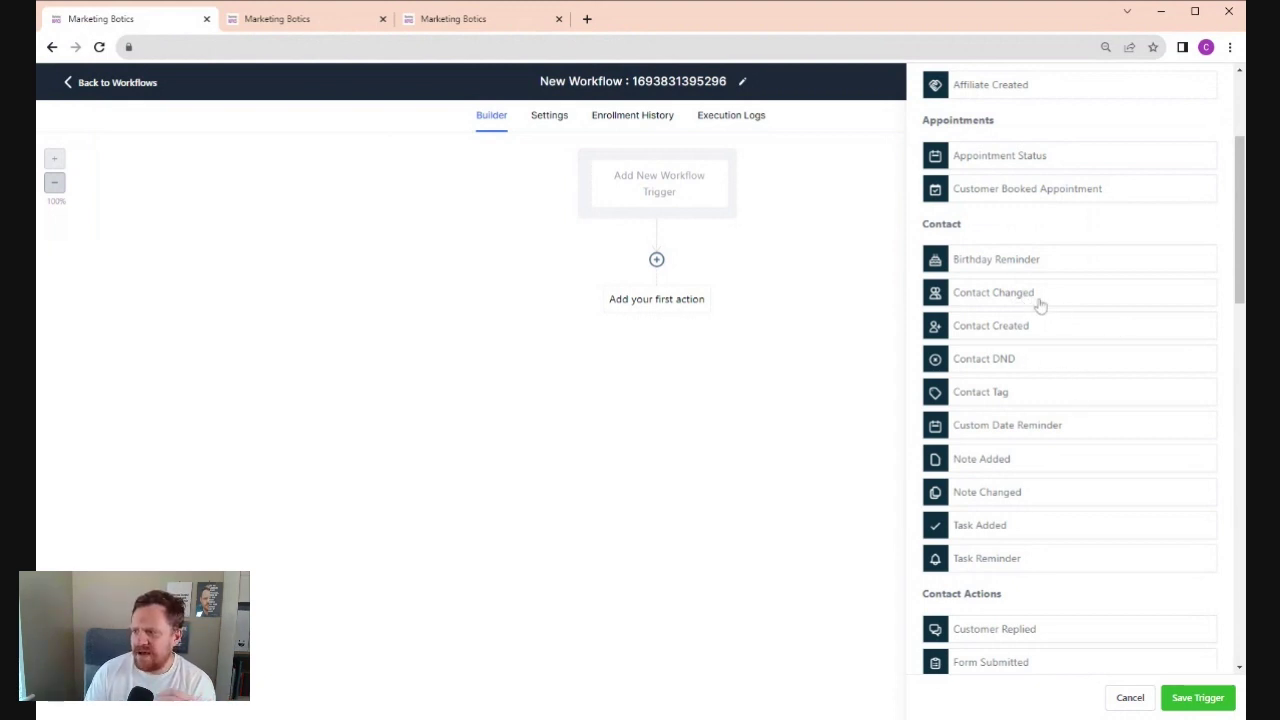
scroll(1042, 305, "down", 1)
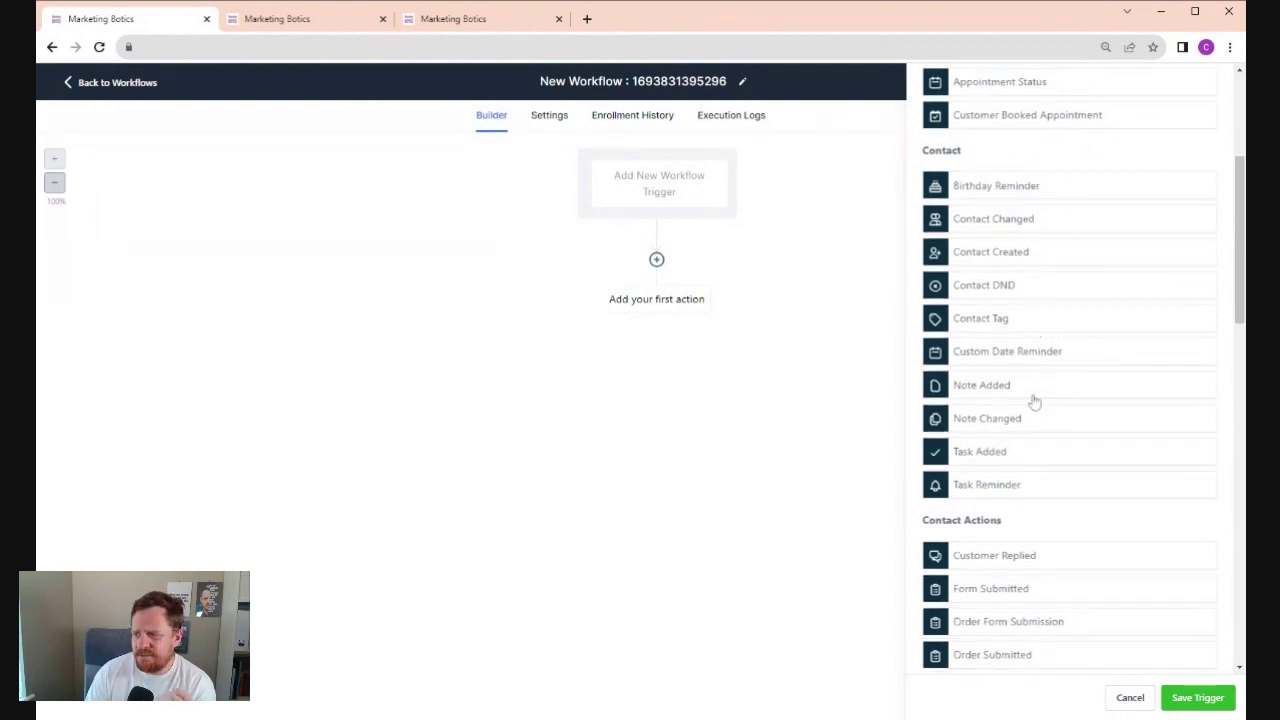
scroll(1040, 402, "down", 2)
scroll(1080, 425, "down", 1)
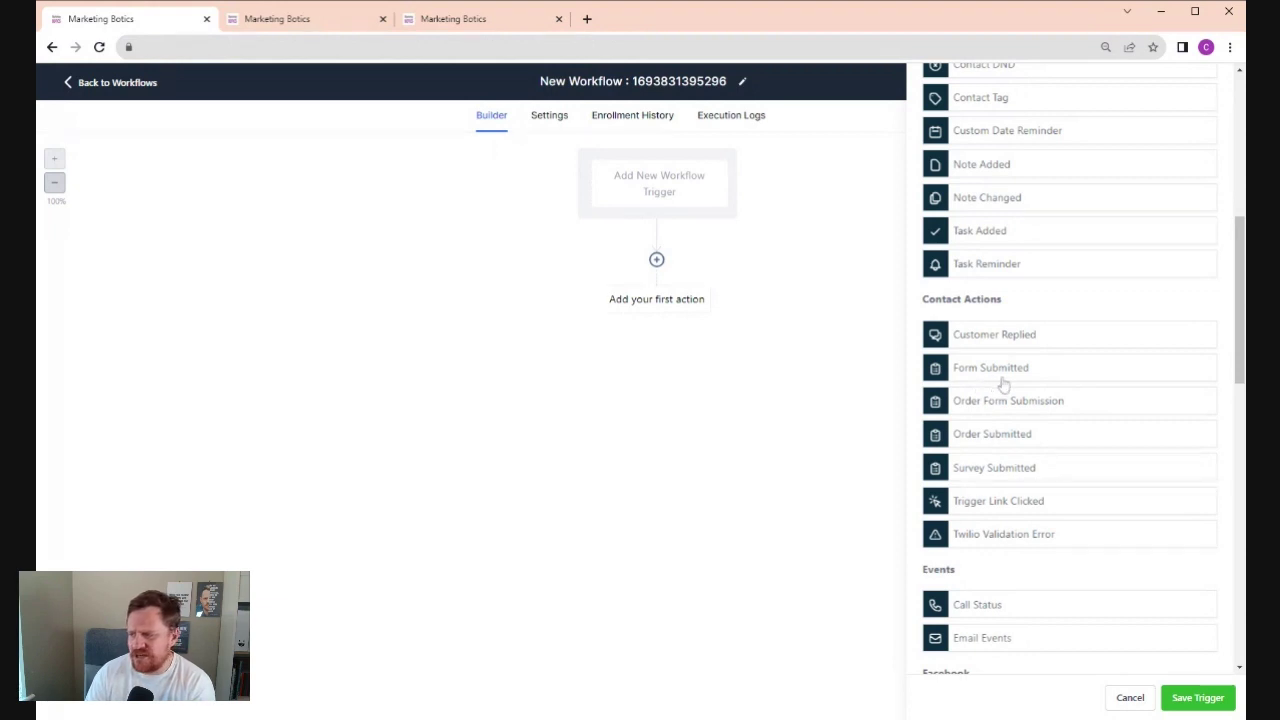
scroll(1075, 393, "down", 1)
scroll(1078, 370, "down", 2)
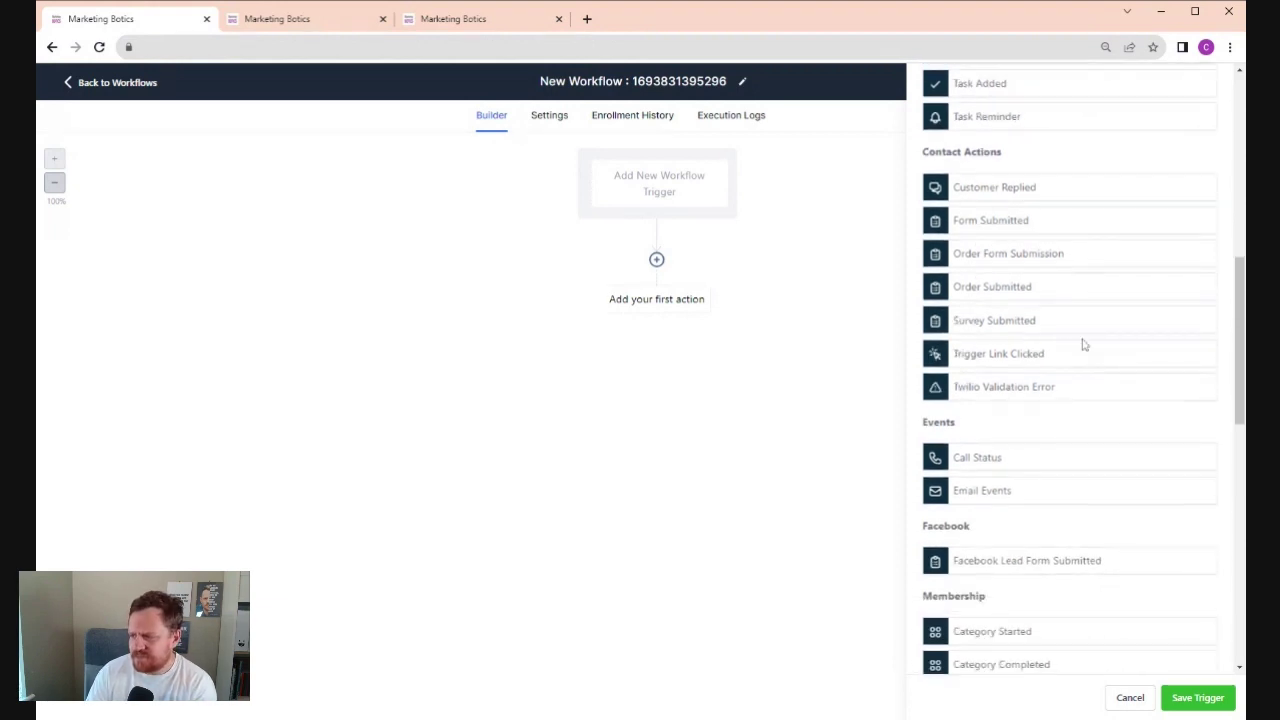
scroll(1082, 344, "down", 1)
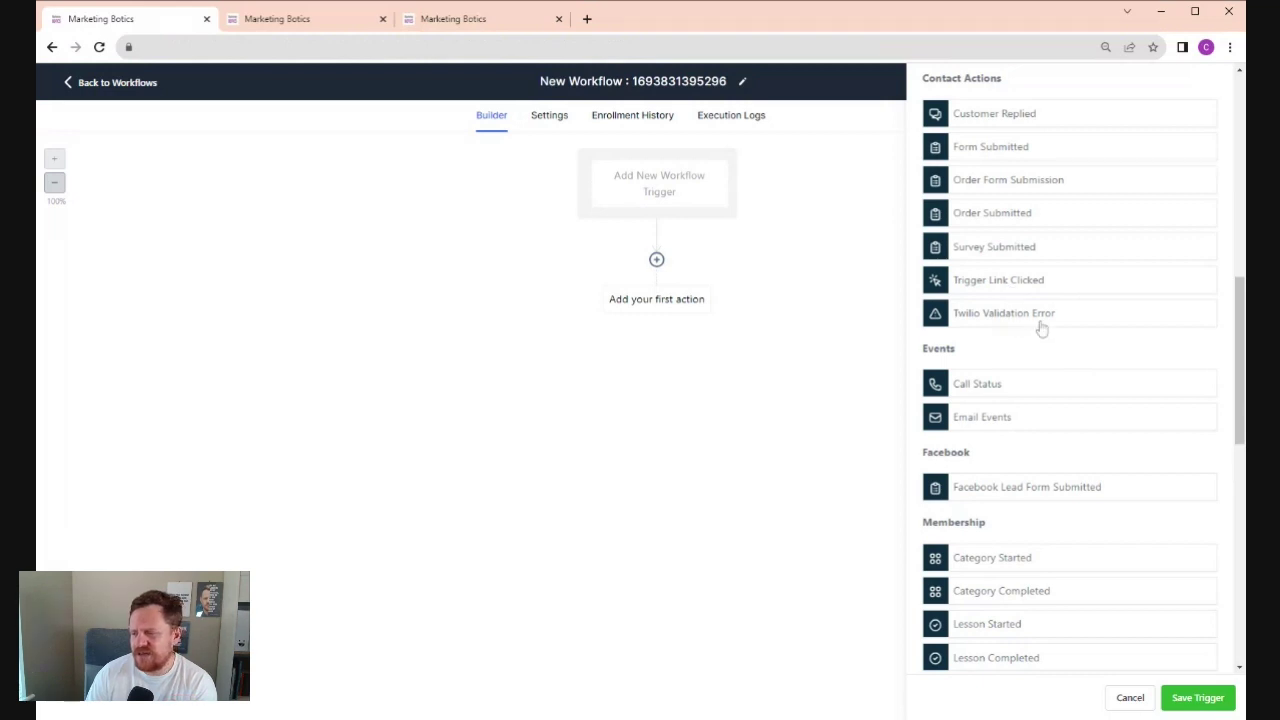
scroll(1040, 292, "down", 2)
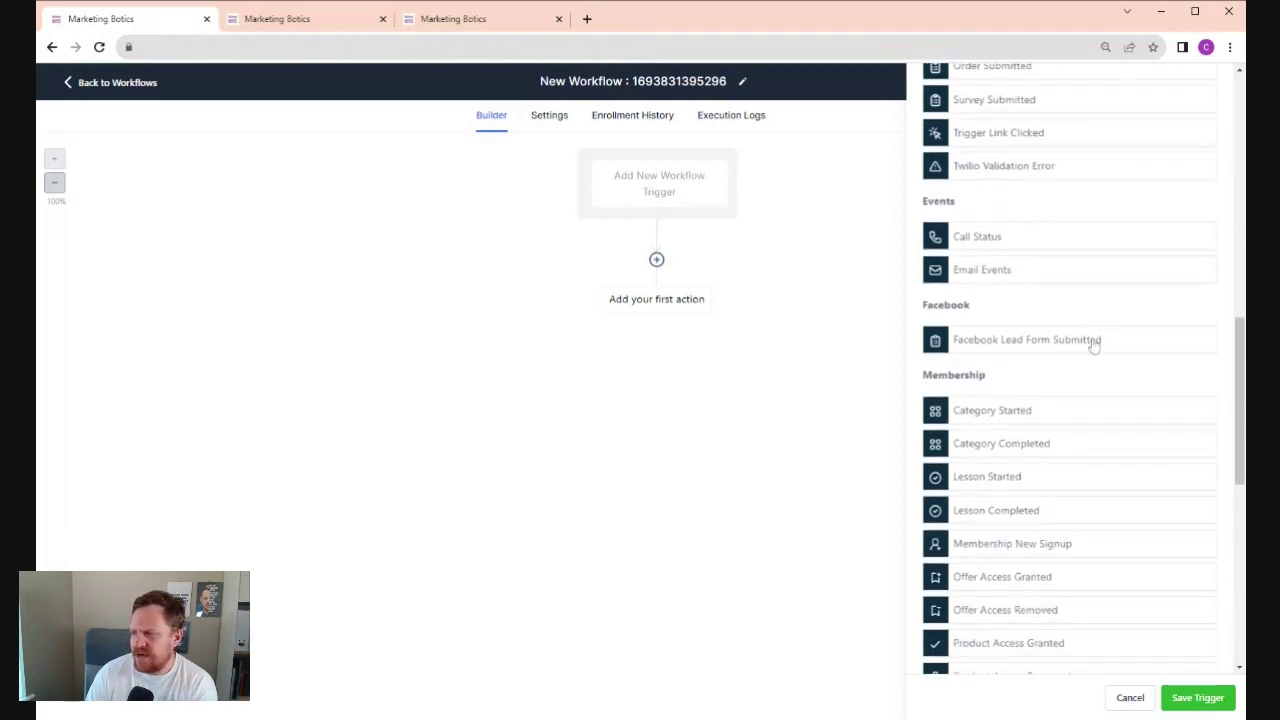
scroll(1049, 294, "down", 1)
scroll(1051, 278, "down", 2)
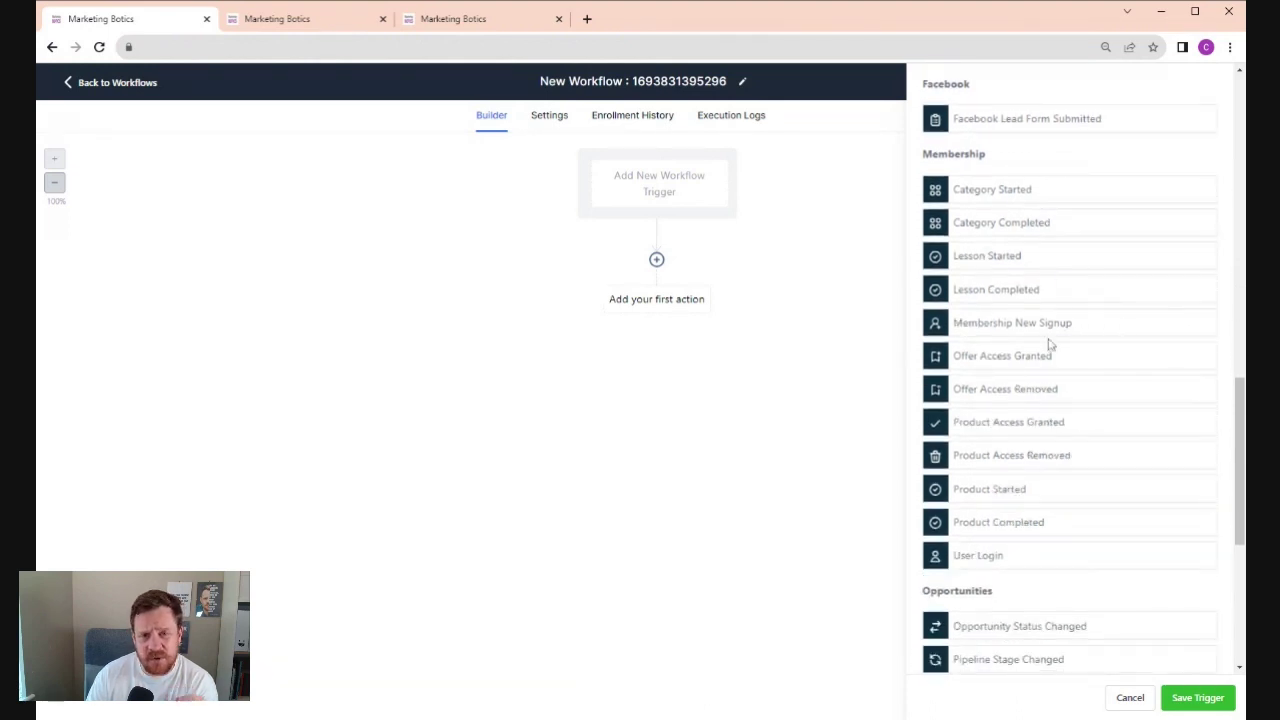
scroll(1052, 338, "down", 1)
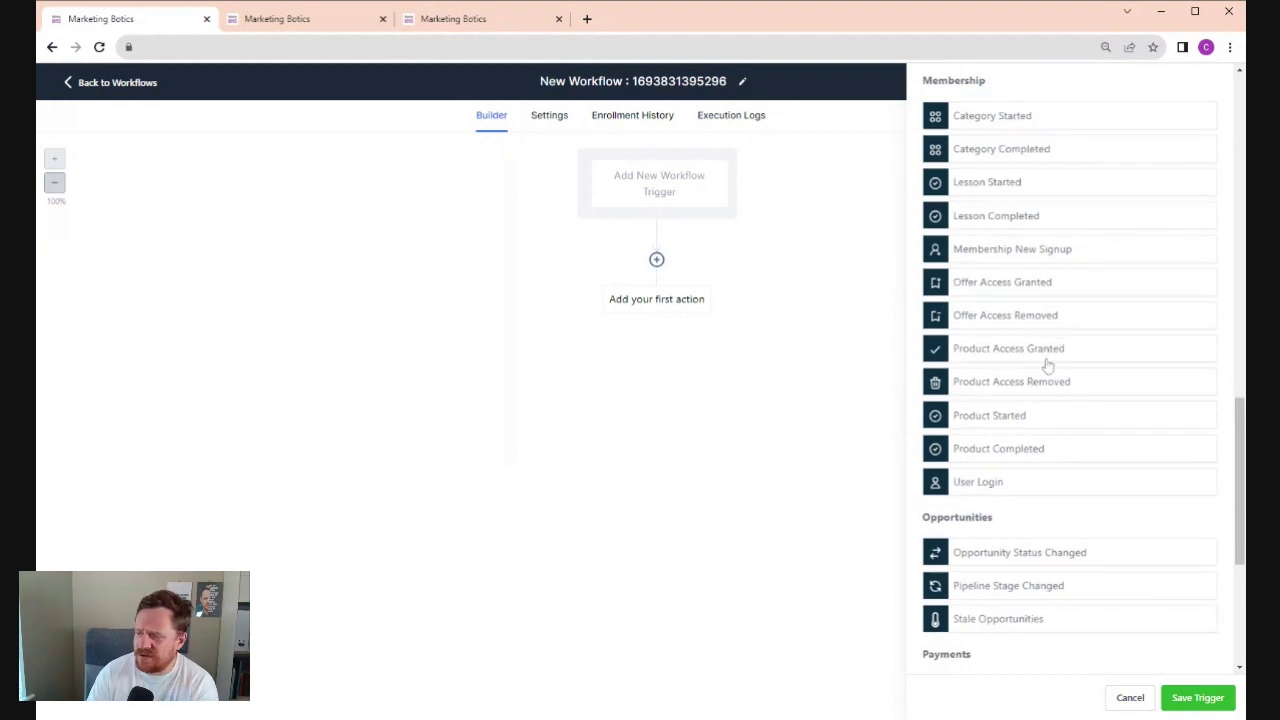
scroll(1042, 370, "down", 1)
scroll(1043, 372, "down", 3)
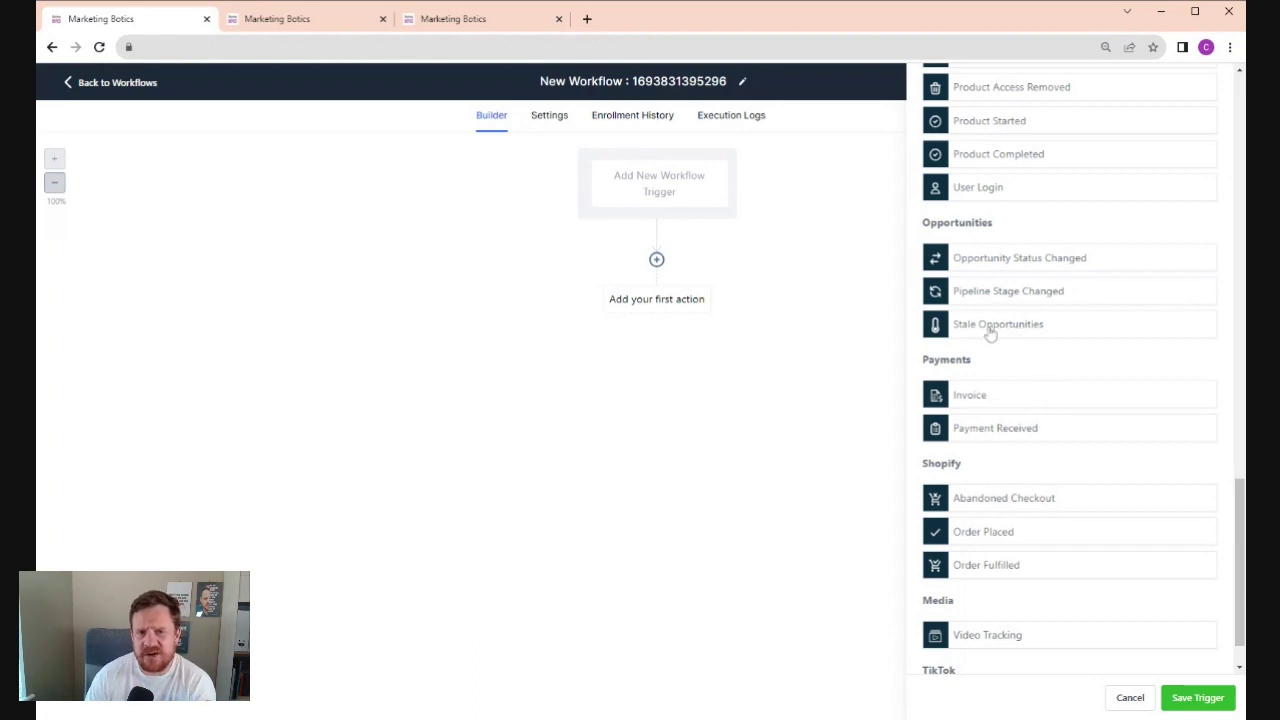
scroll(992, 336, "down", 1)
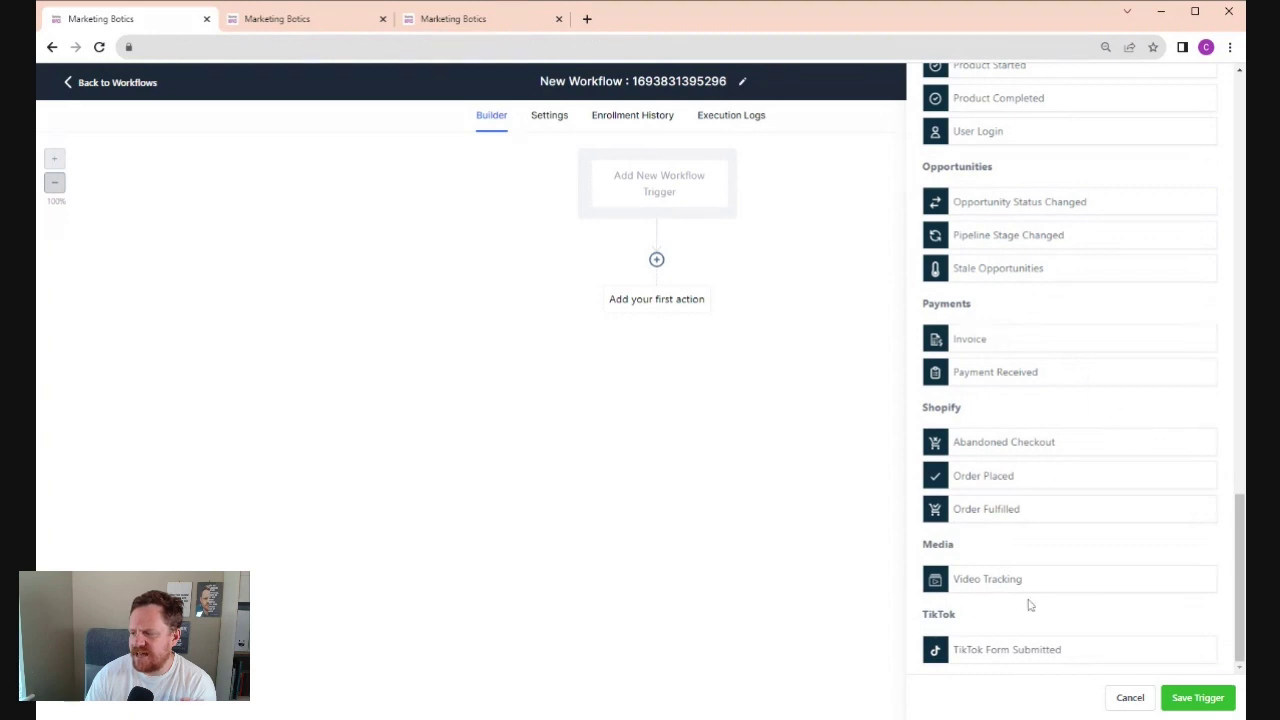
Choose the Opportunity Status Changed trigger and add an In pipeline filter set to Enquiry Pipeline
scroll(1106, 557, "up", 4)
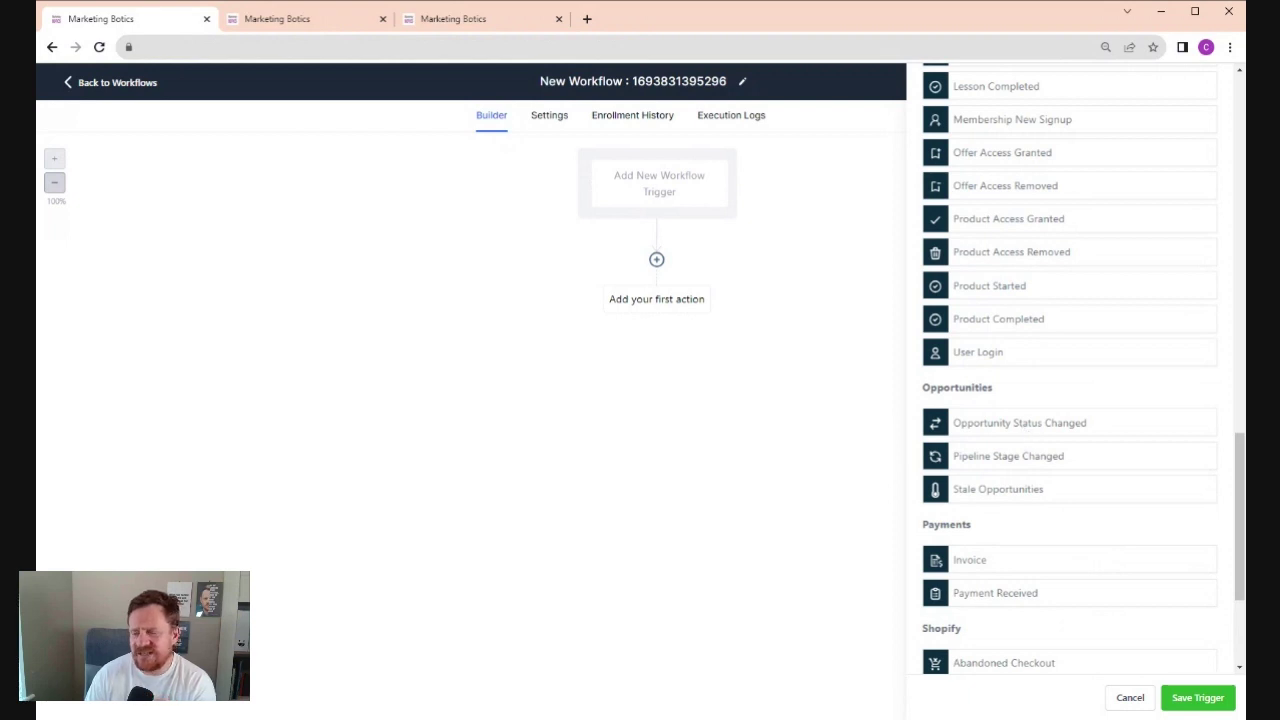
left_click(1030, 433)
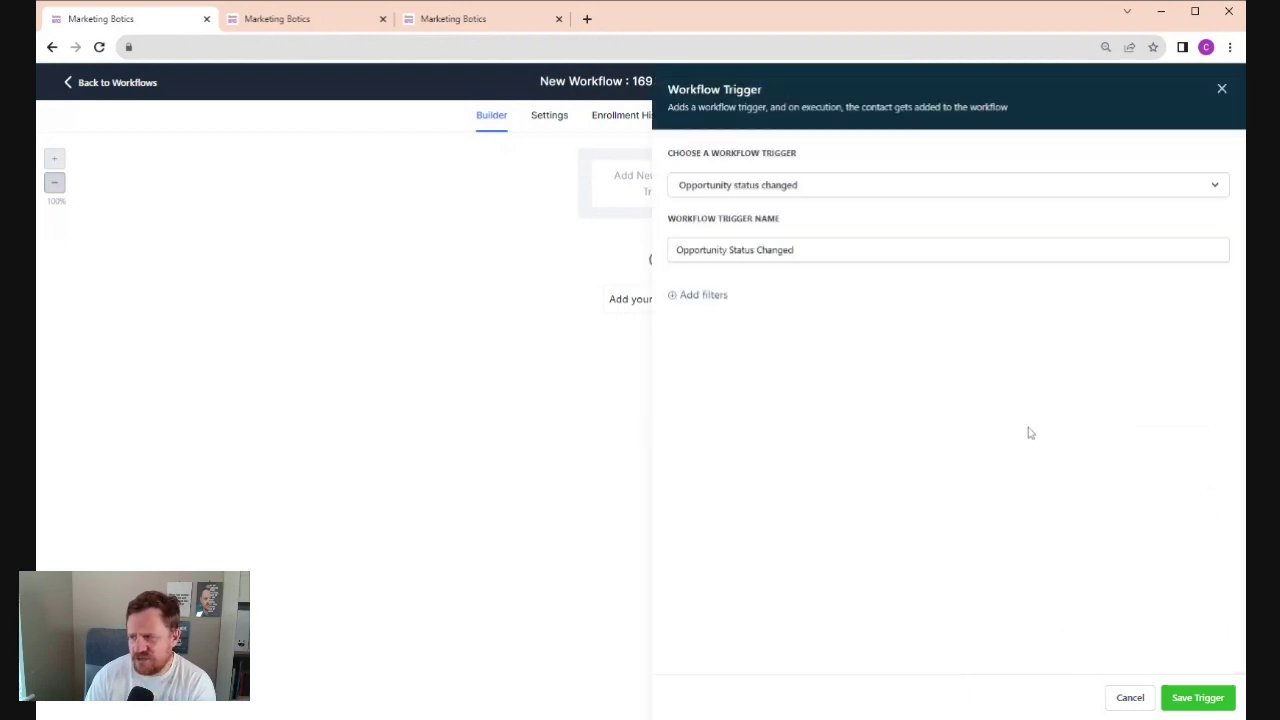
left_click(706, 302)
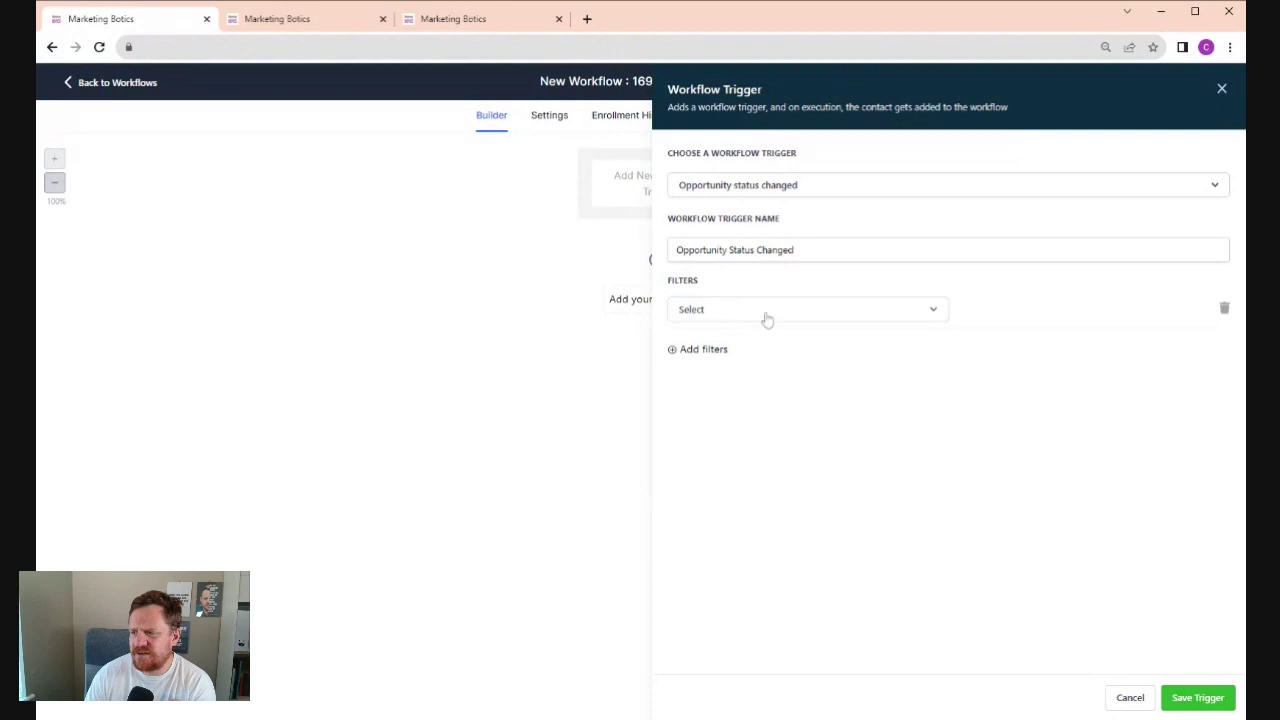
left_click(768, 319)
left_click(748, 452)
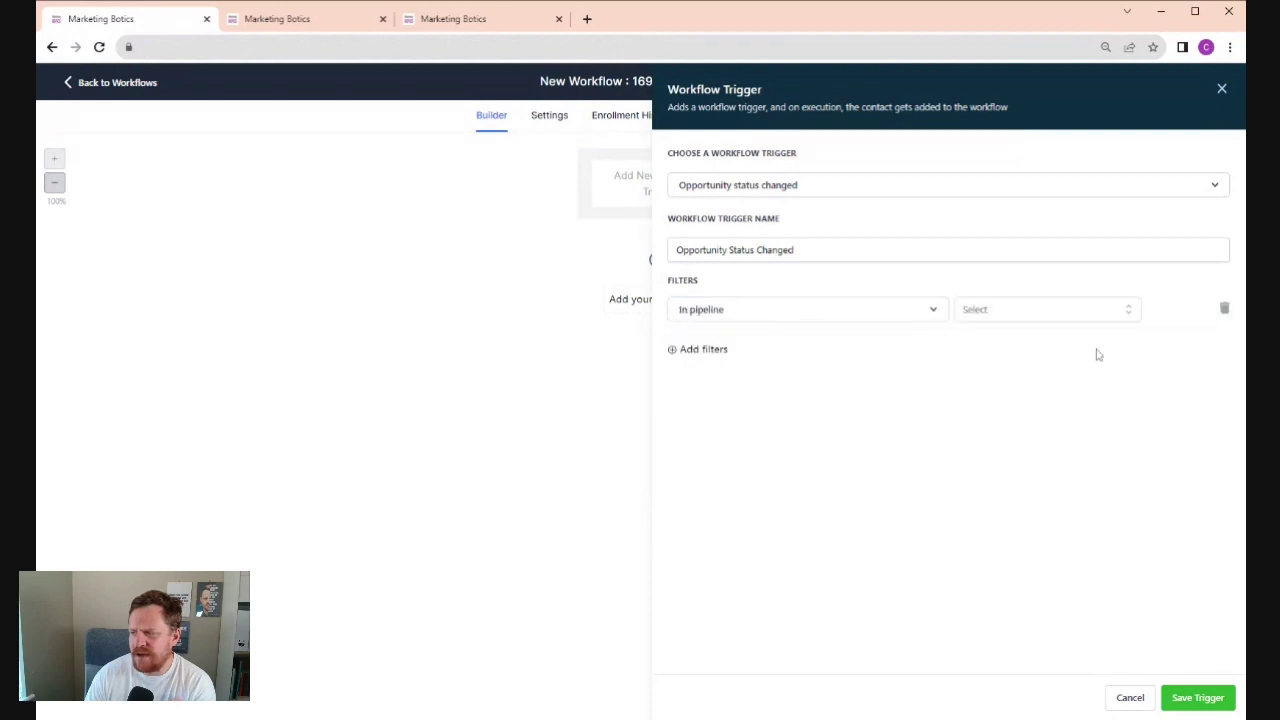
left_click(1088, 310)
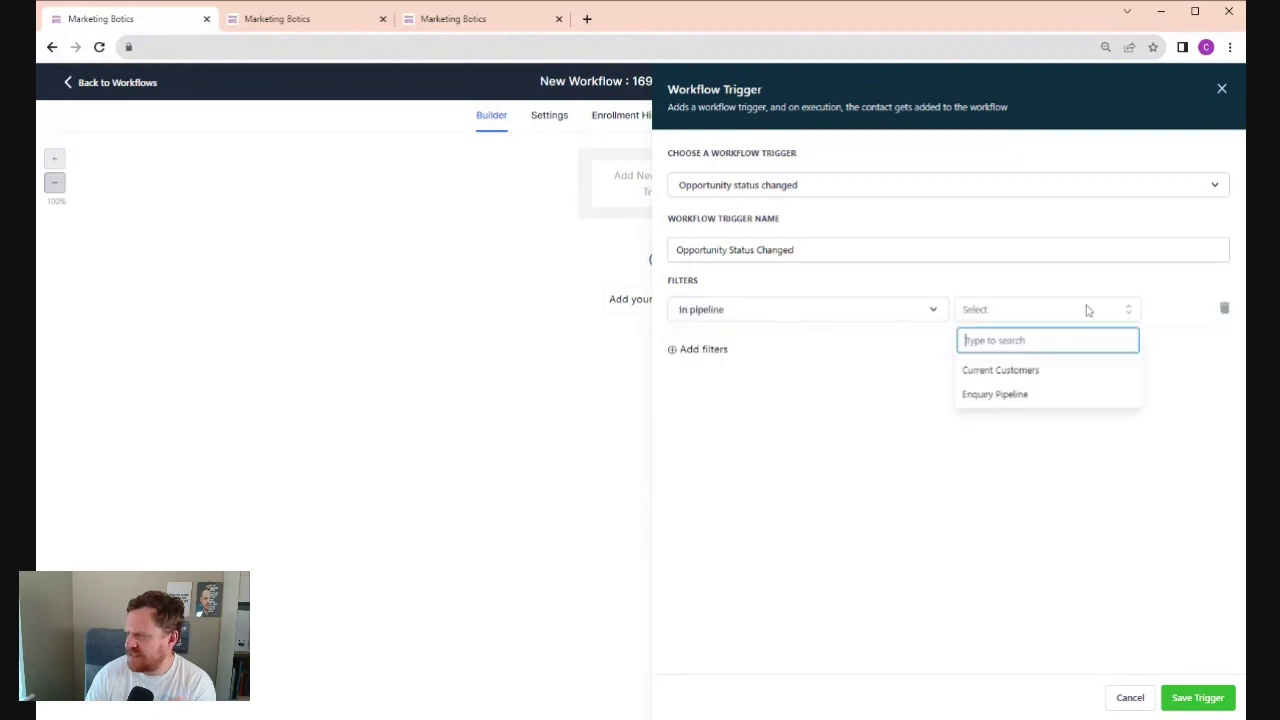
left_click(1000, 396)
Add a Pipeline stage filter set to New Leads and try to save the trigger
left_click(712, 350)
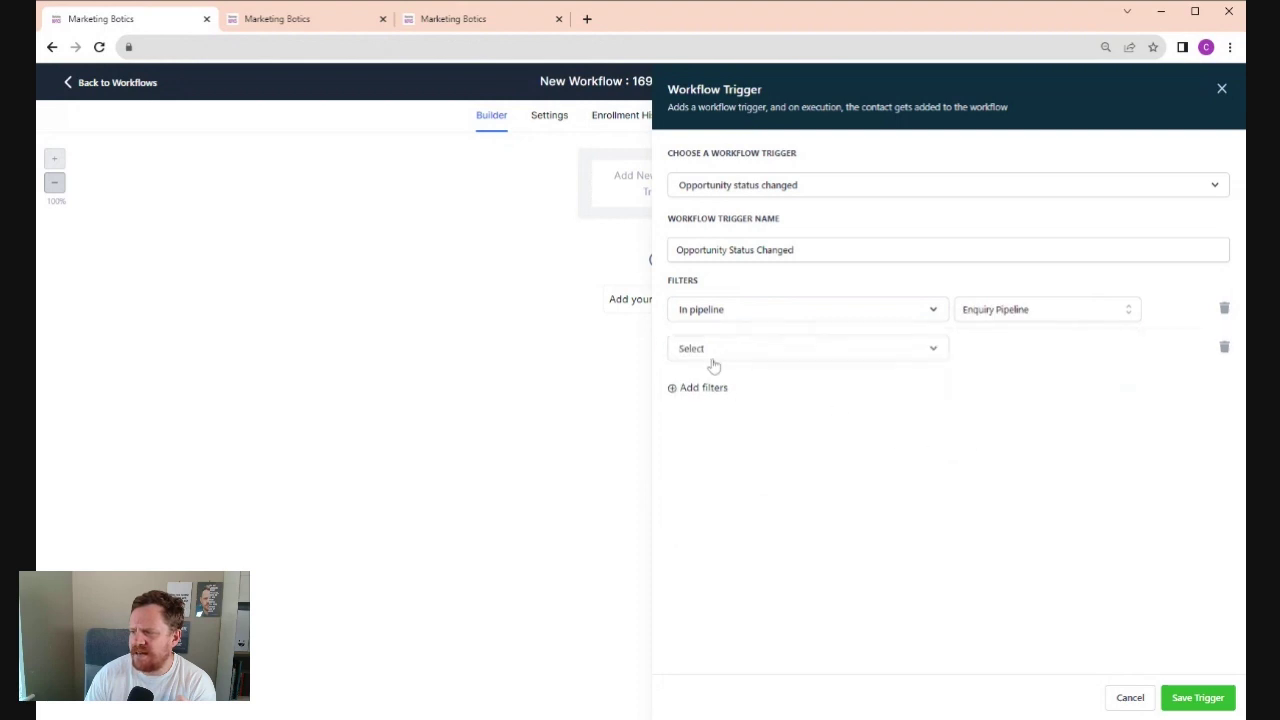
left_click(714, 352)
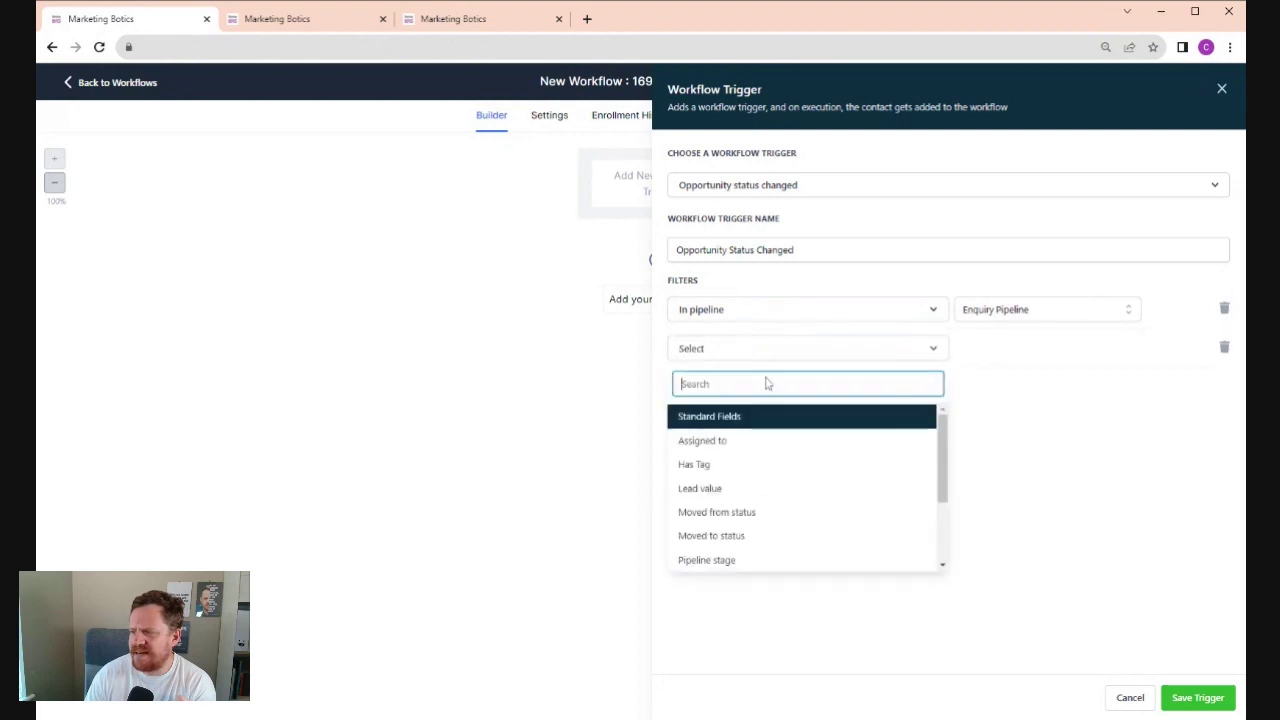
left_click(745, 561)
left_click(1000, 358)
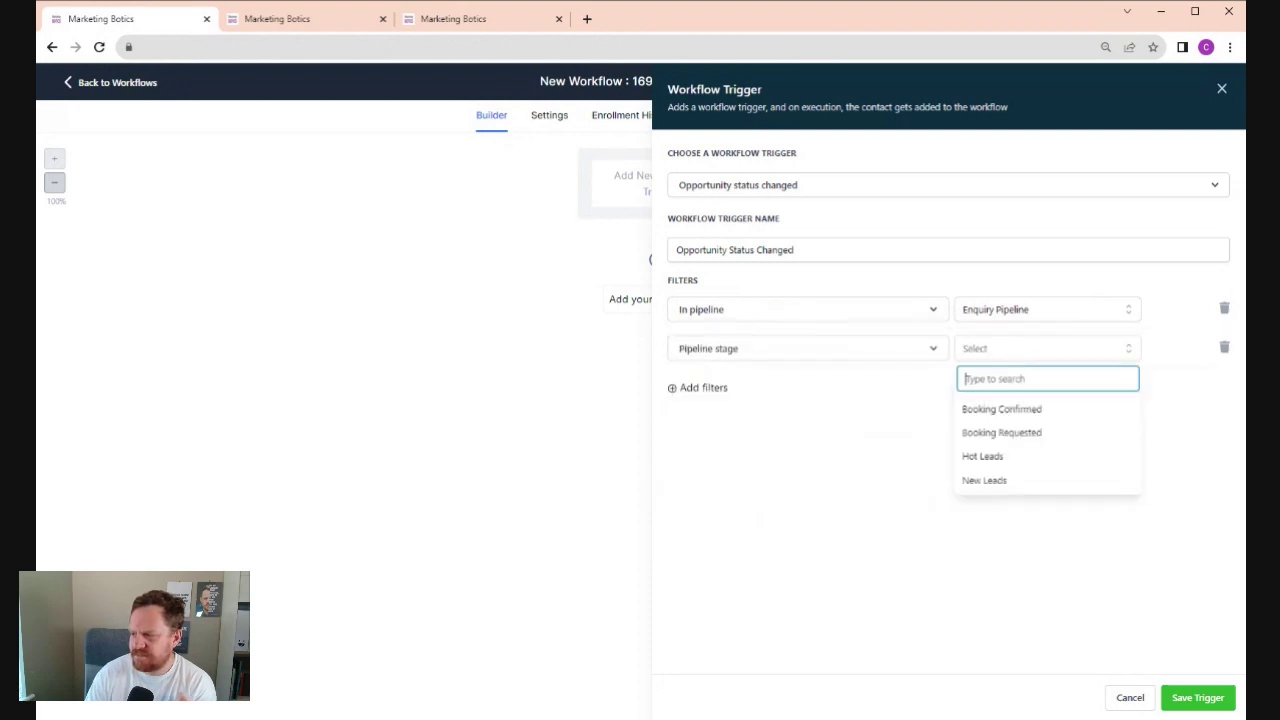
left_click(1027, 485)
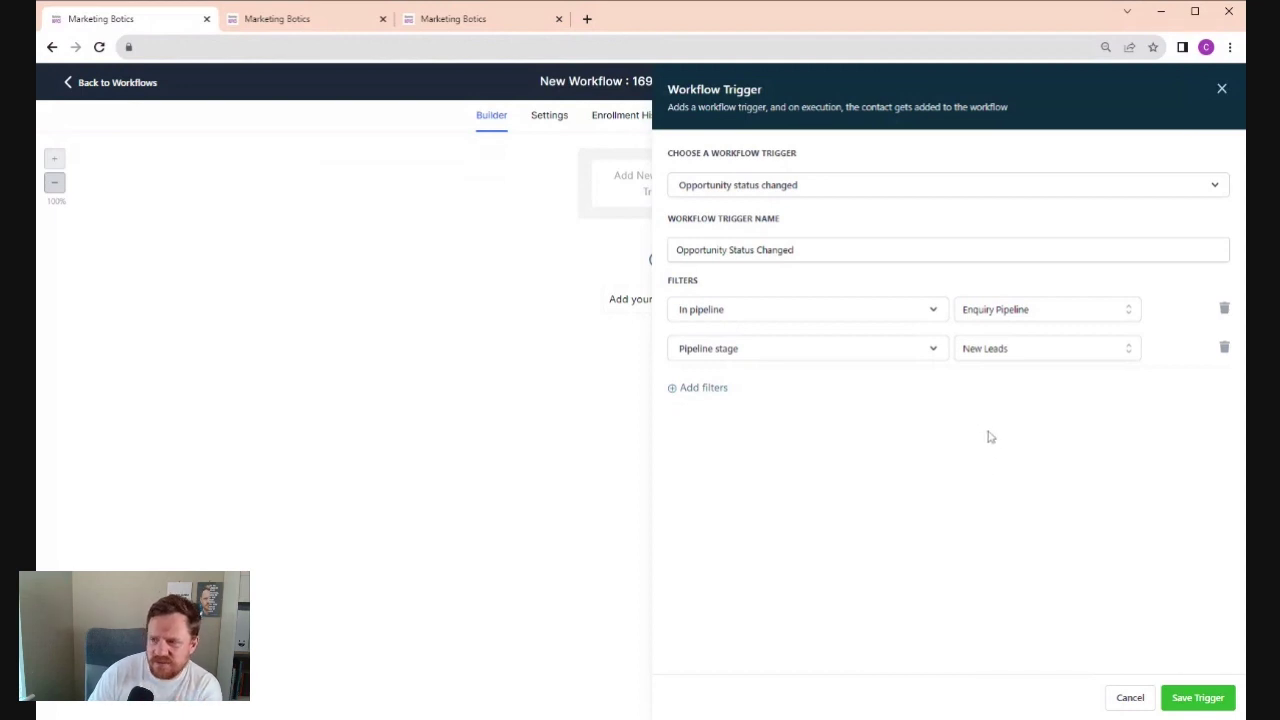
left_click(1215, 706)
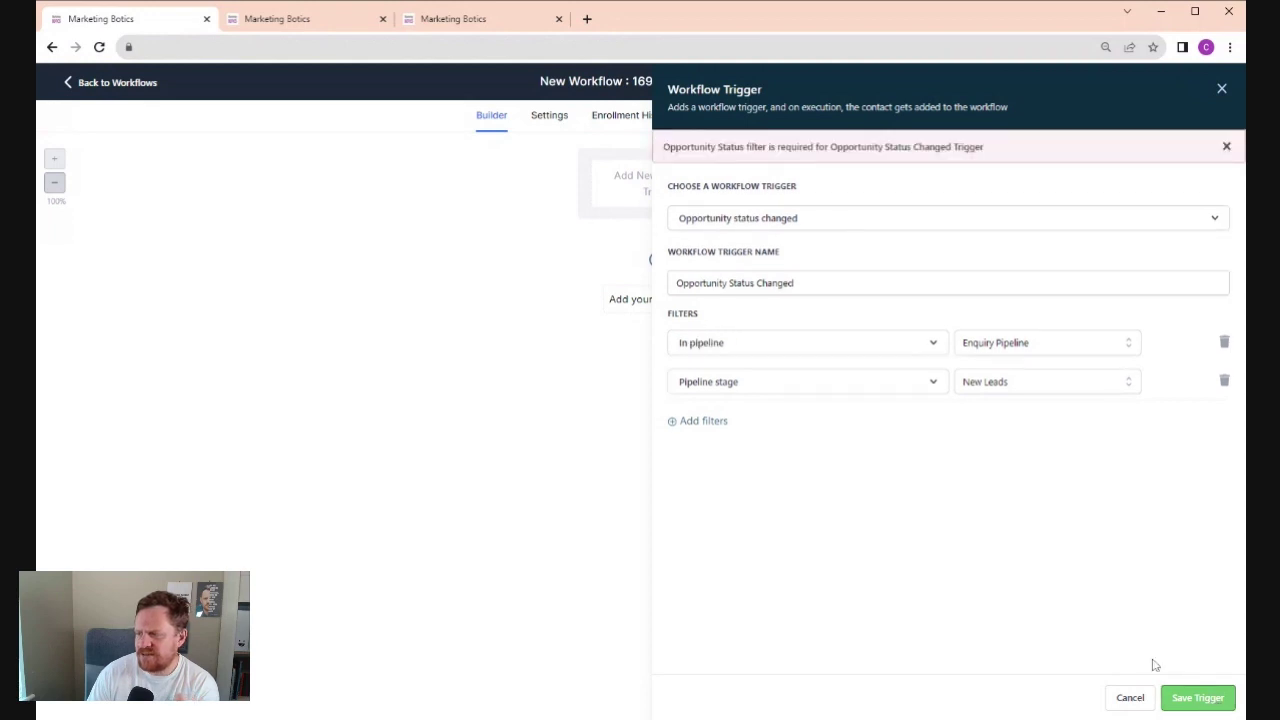
Add a third trigger filter, Moved to status, set to open
left_click(690, 420)
left_click(758, 420)
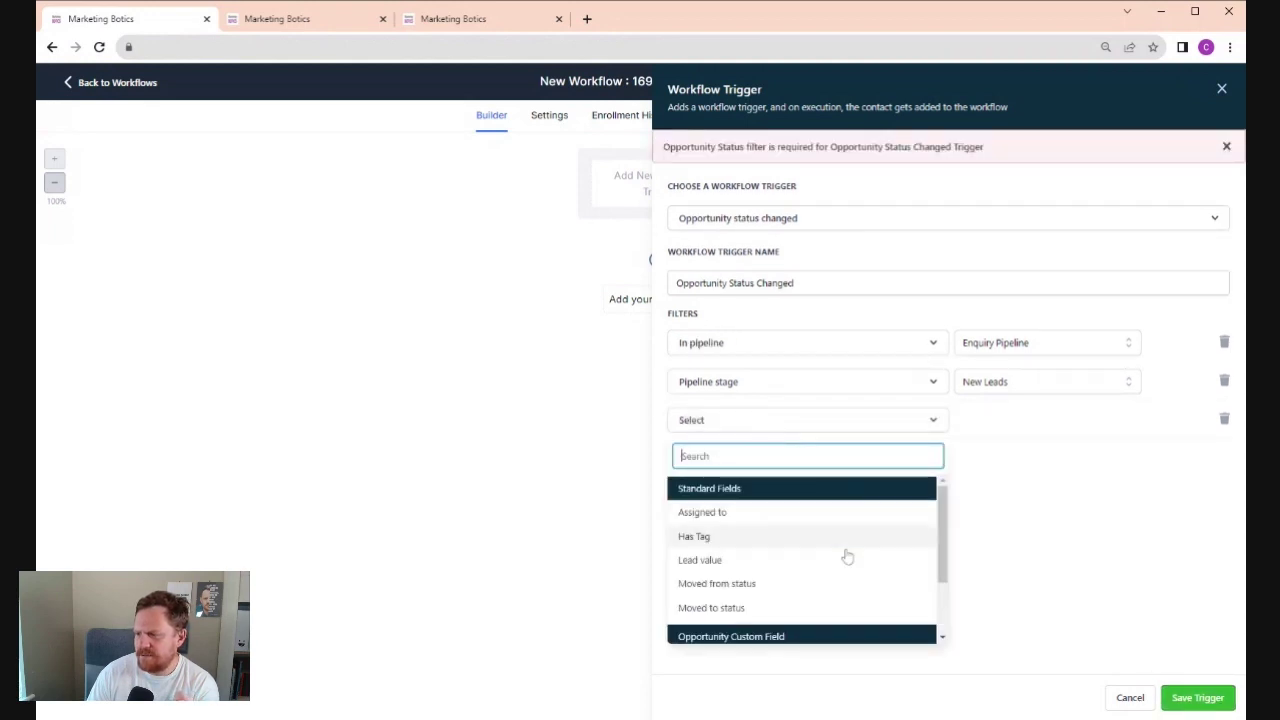
left_click(768, 610)
left_click(1075, 418)
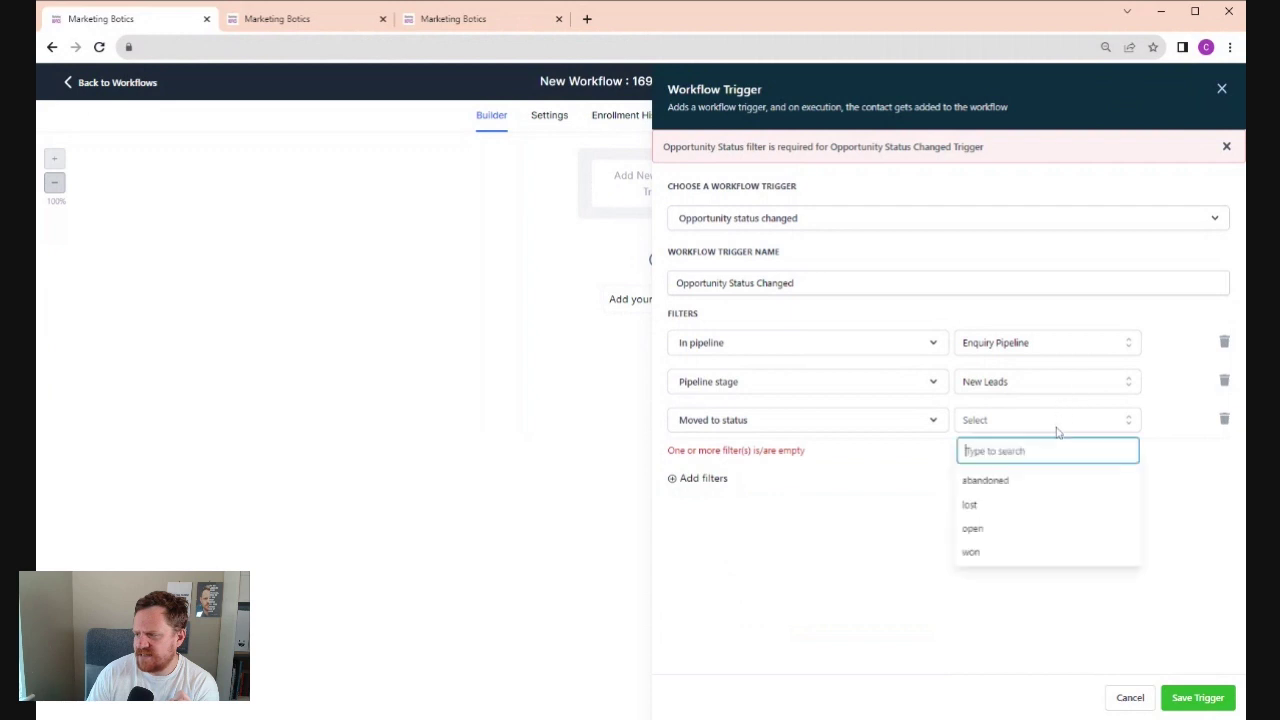
left_click(1000, 551)
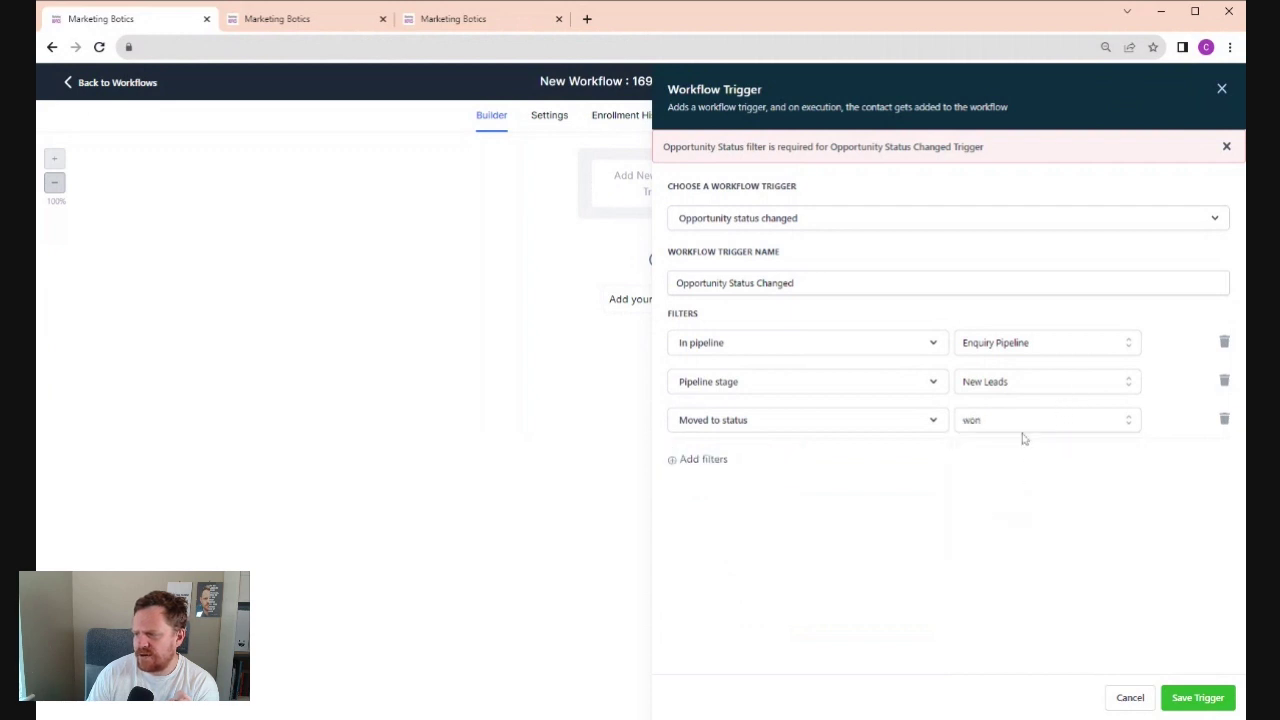
left_click(1022, 431)
left_click(991, 527)
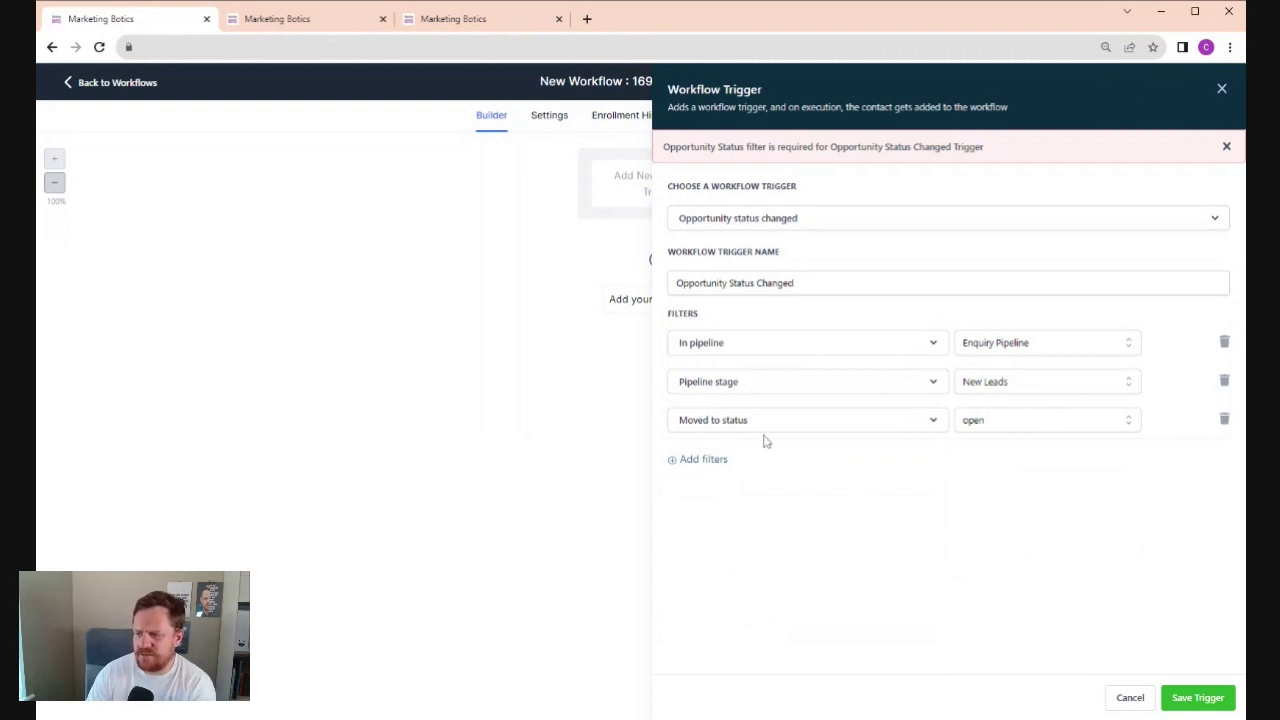
Save the Opportunity Status Changed trigger and add a Wait action as the workflow's first action
left_click(1200, 705)
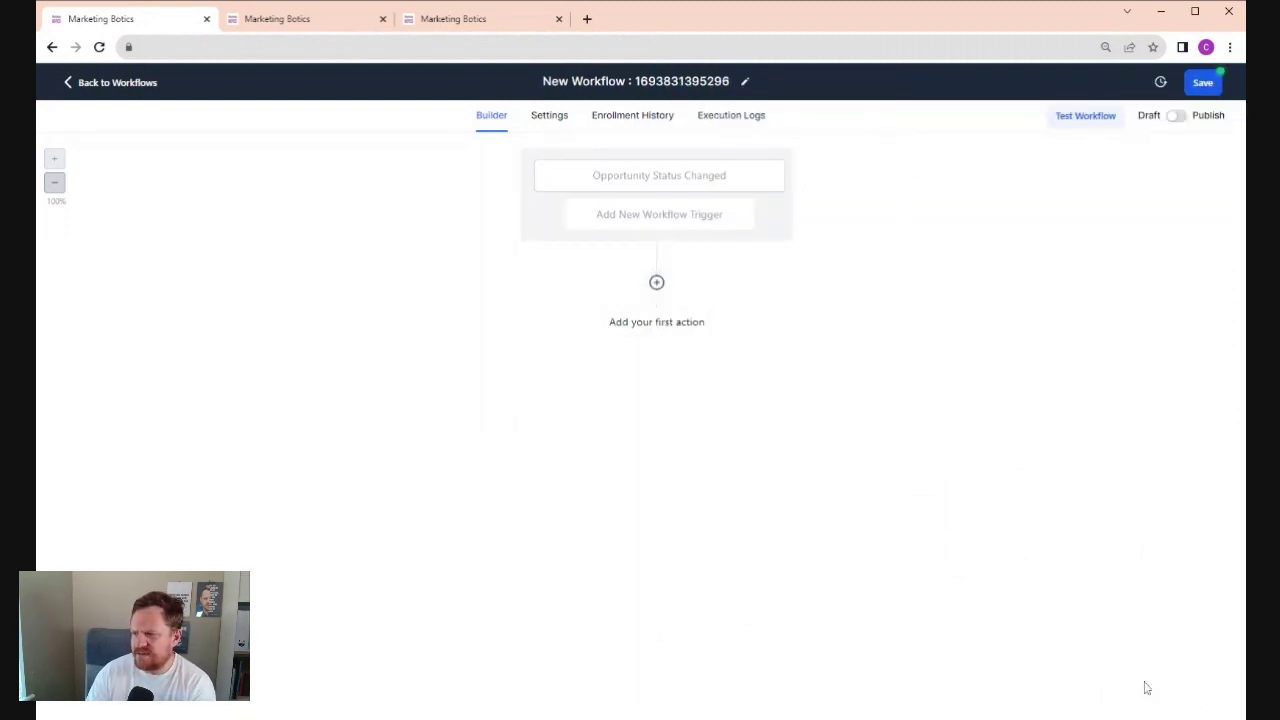
left_click(656, 282)
scroll(1120, 586, "down", 15)
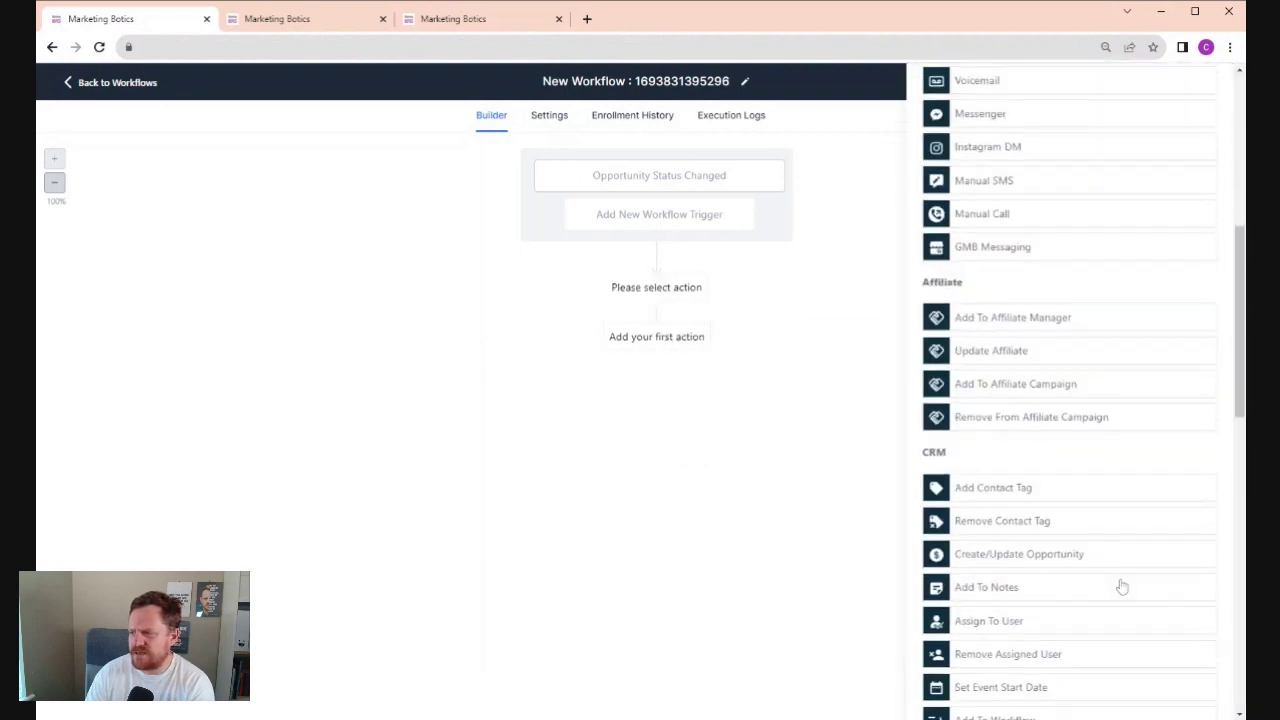
left_click(965, 564)
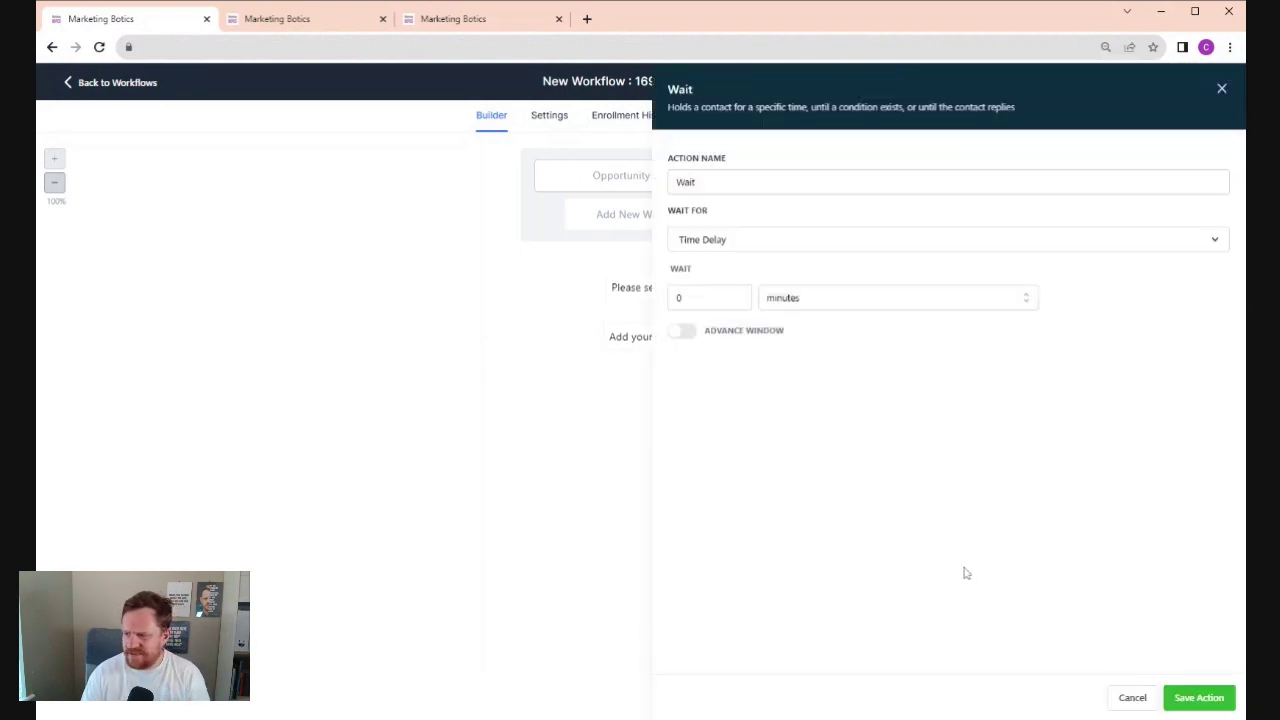
Set the time delay to 10 minutes, name the action "Wait 10 minutes" and save it
left_click_drag(684, 297, 662, 308)
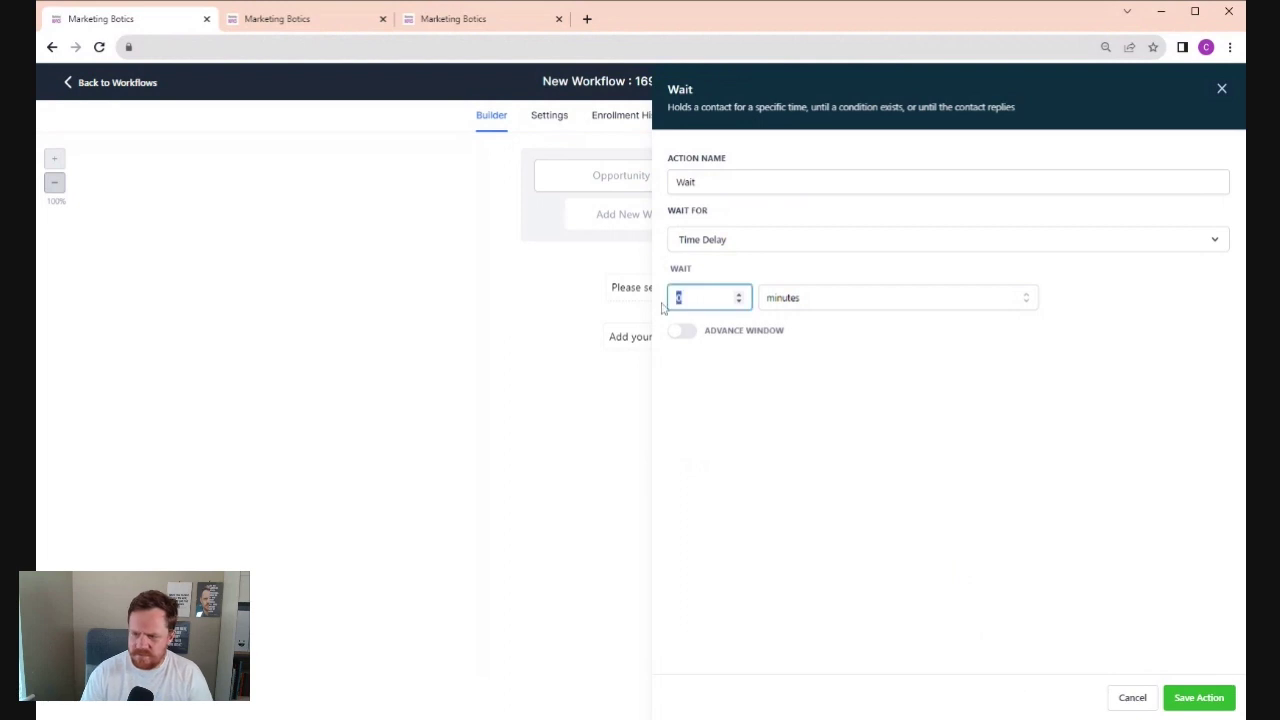
left_click(661, 308)
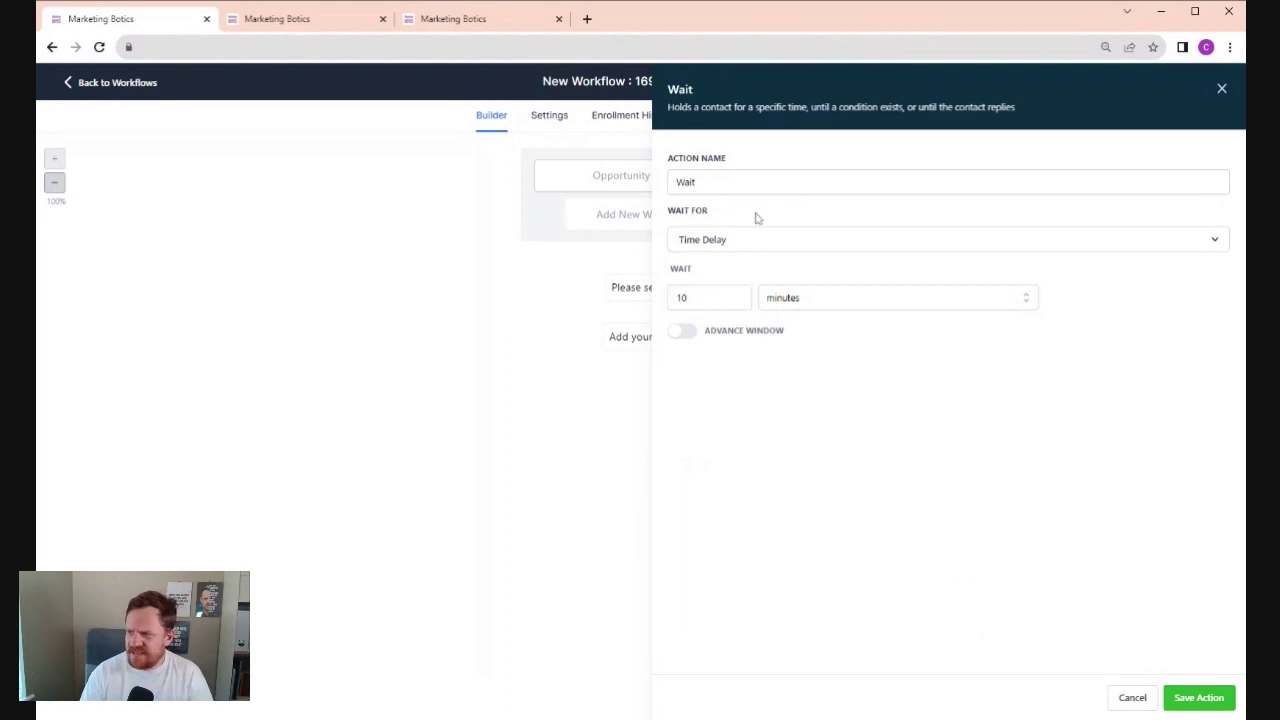
left_click(756, 182)
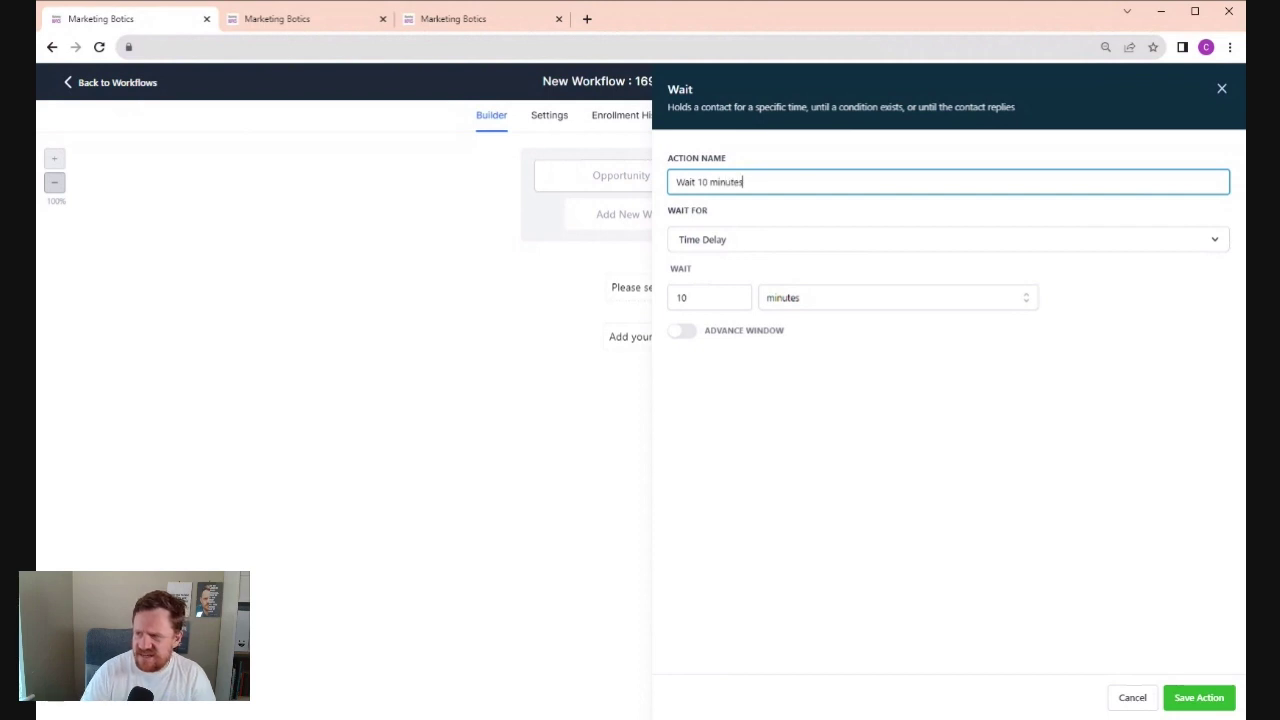
left_click(786, 374)
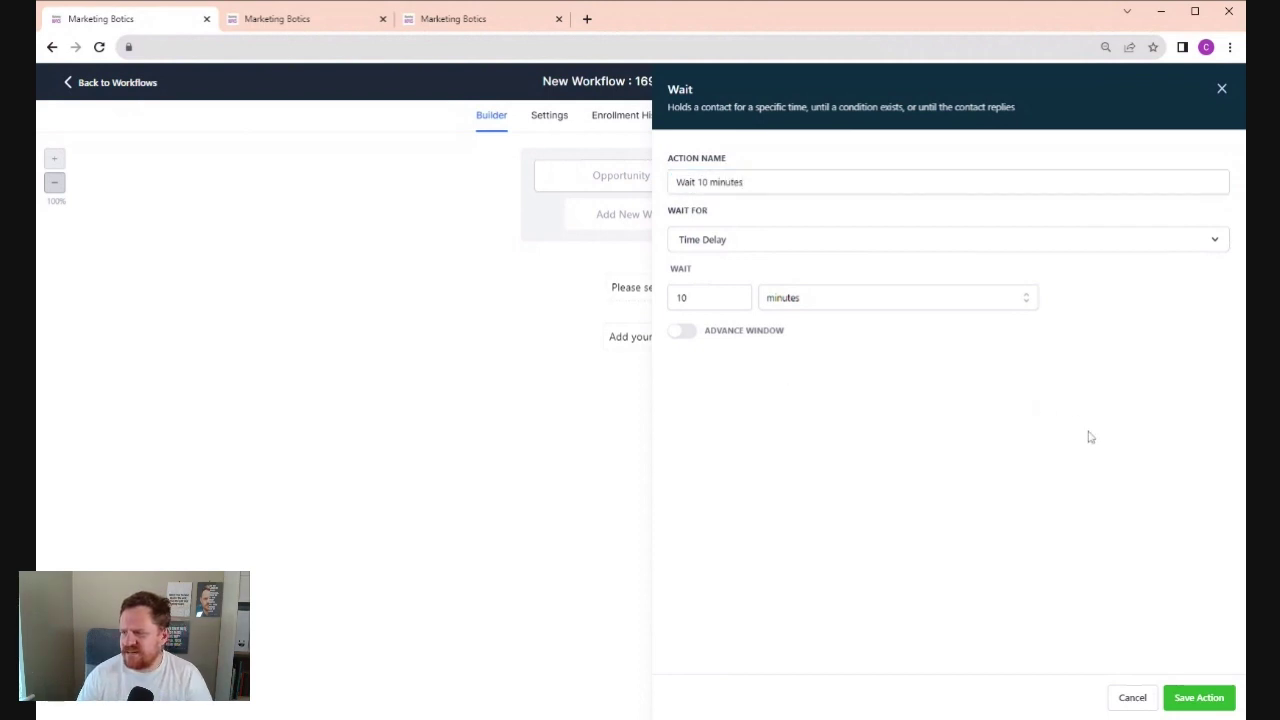
left_click(1201, 700)
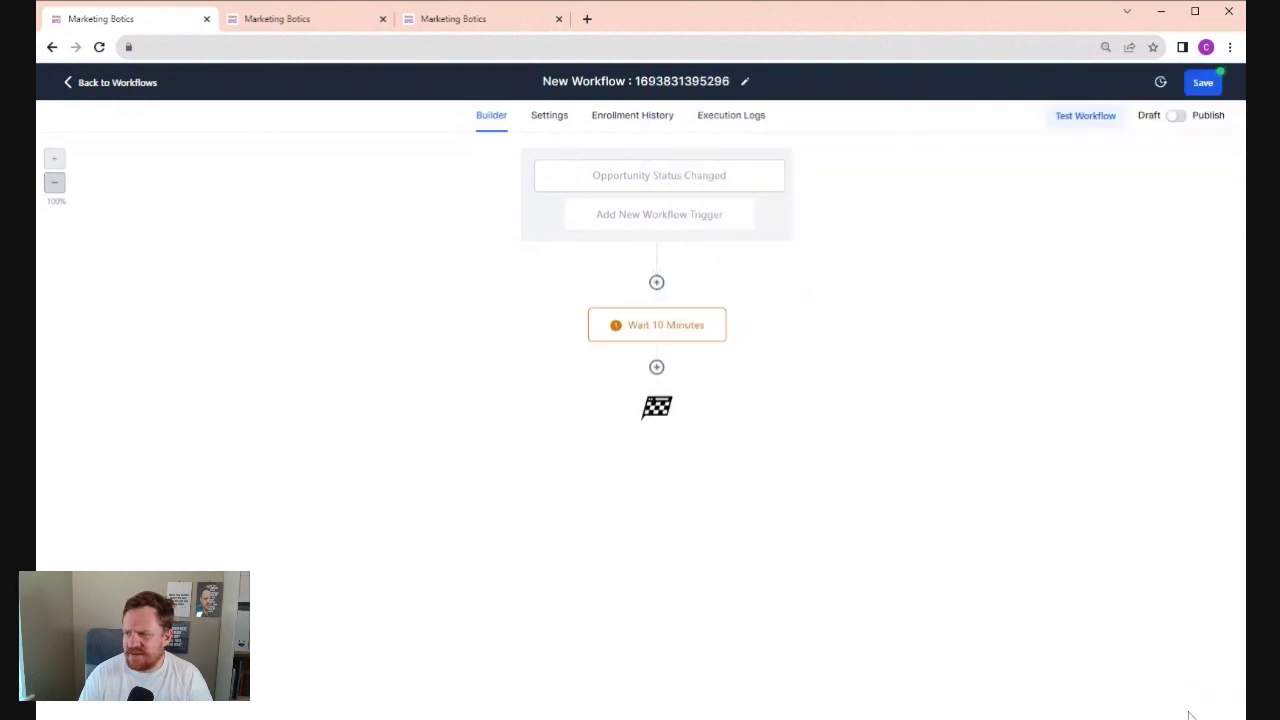
Find the Send Email action and add it directly after the 10-minute wait
left_click(656, 367)
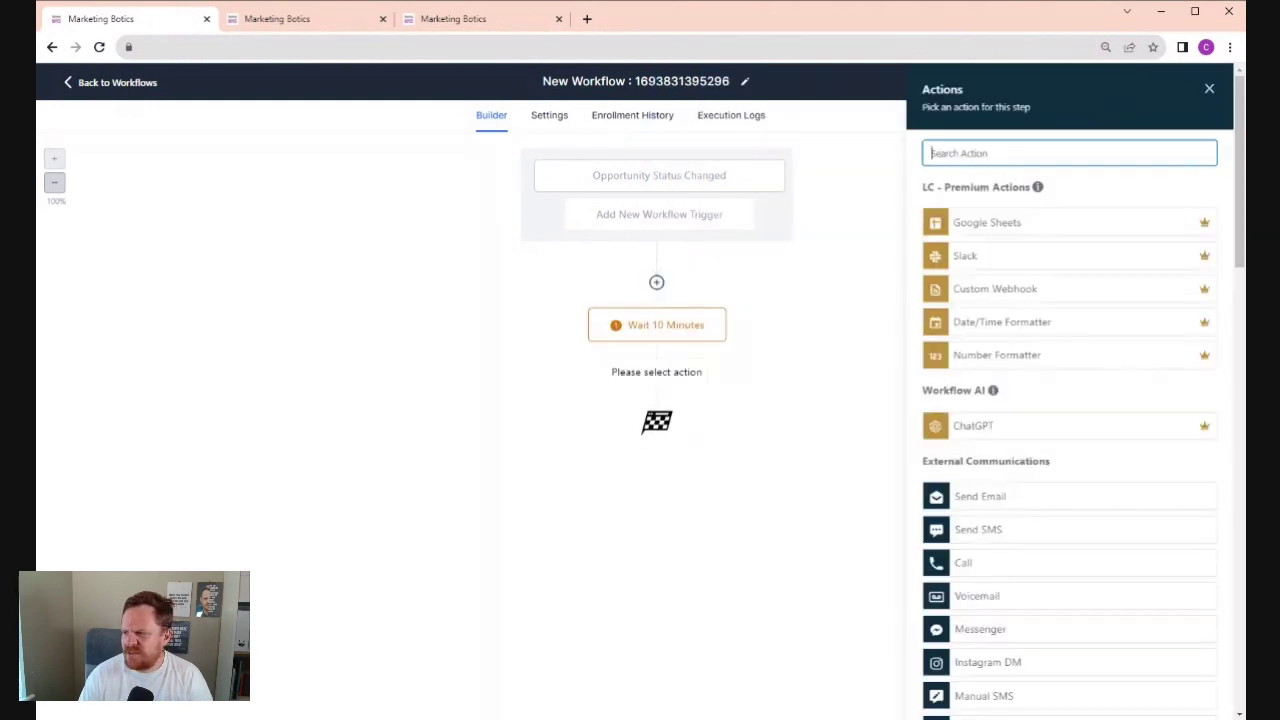
type("emai")
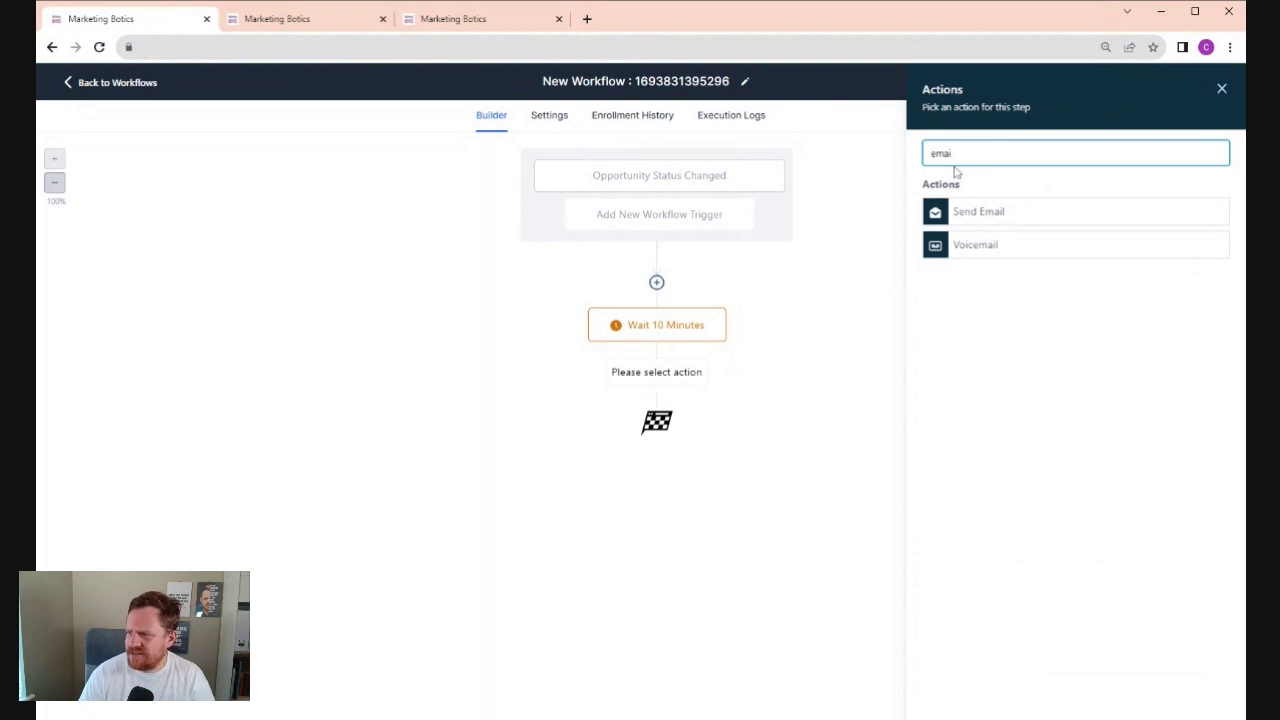
left_click(991, 222)
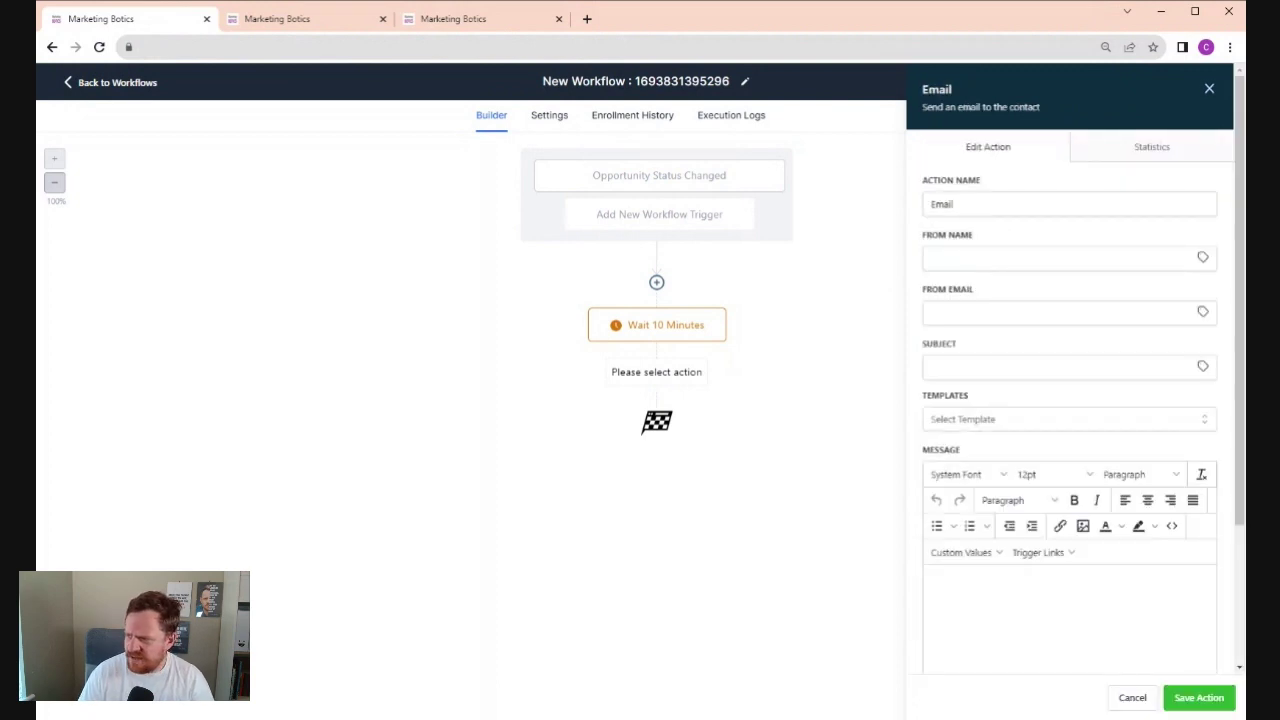
Set the email's From Name to "My Marketing Support" and fill in the sender's email address
left_click(1060, 258)
type("m")
key("Down")
key("Return")
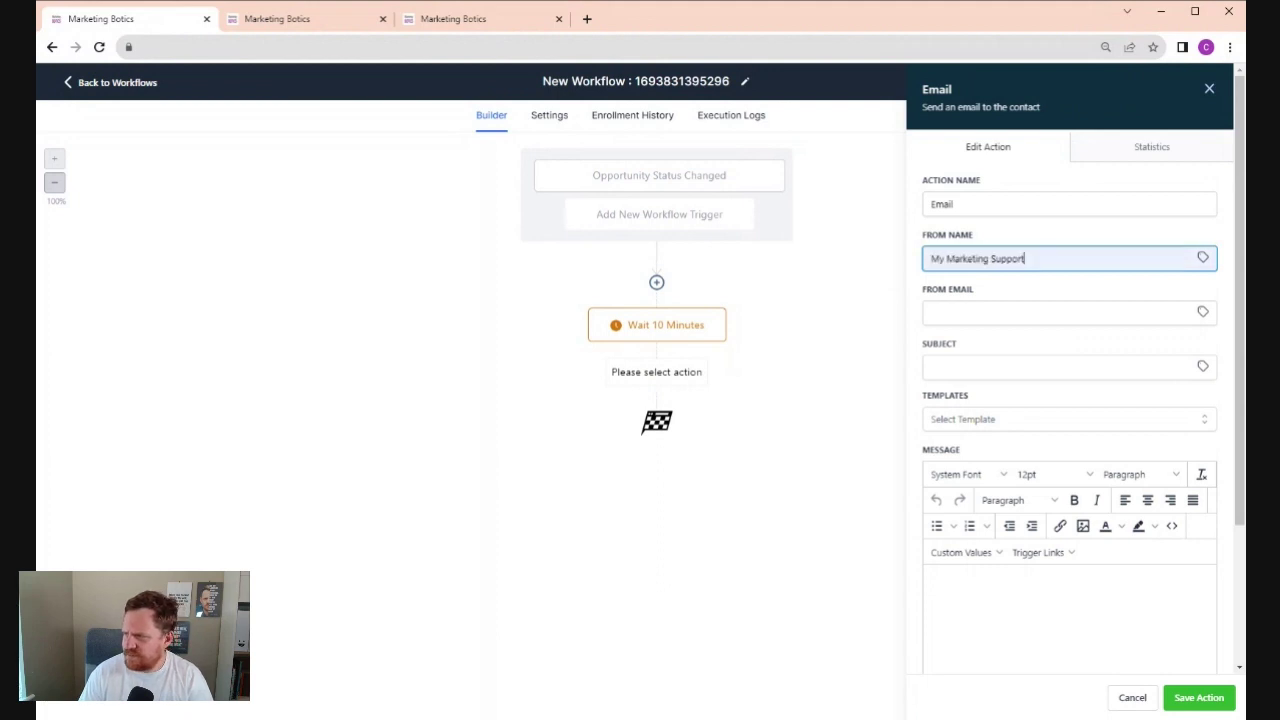
key("Tab")
type("c")
key("Down")
key("Return")
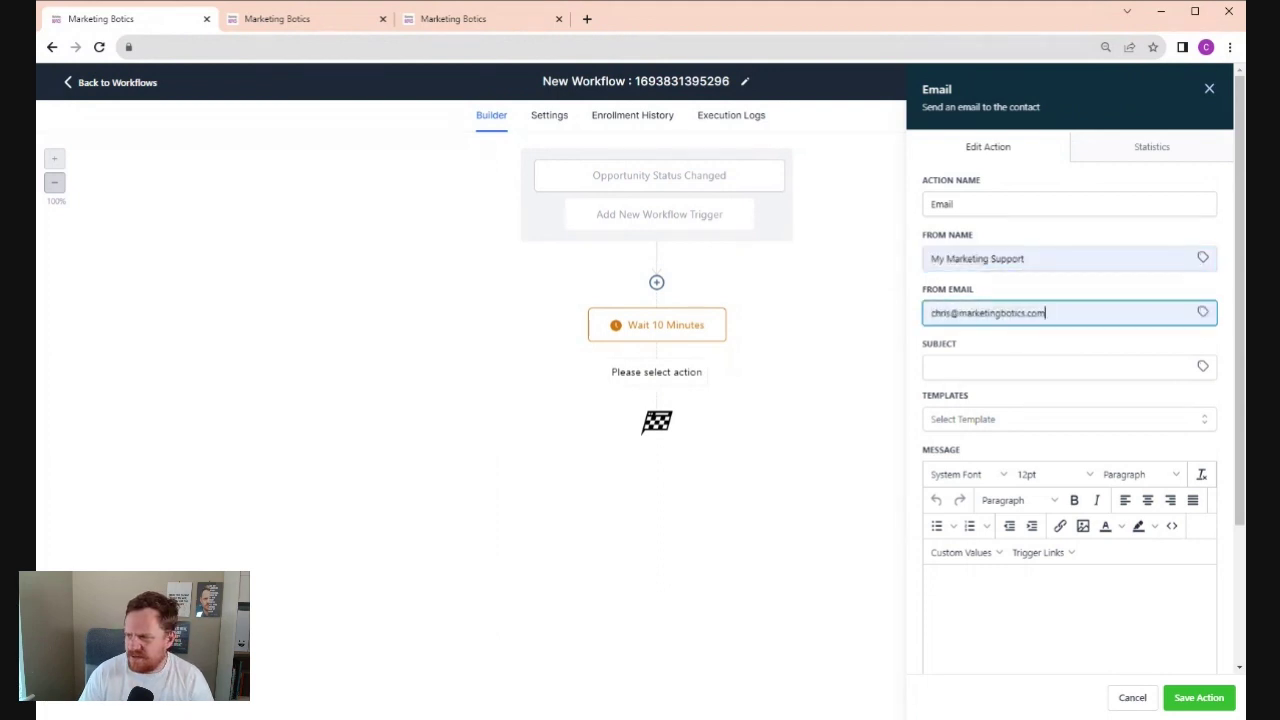
Set the email subject to "Thank you for requesting download"
key("Tab")
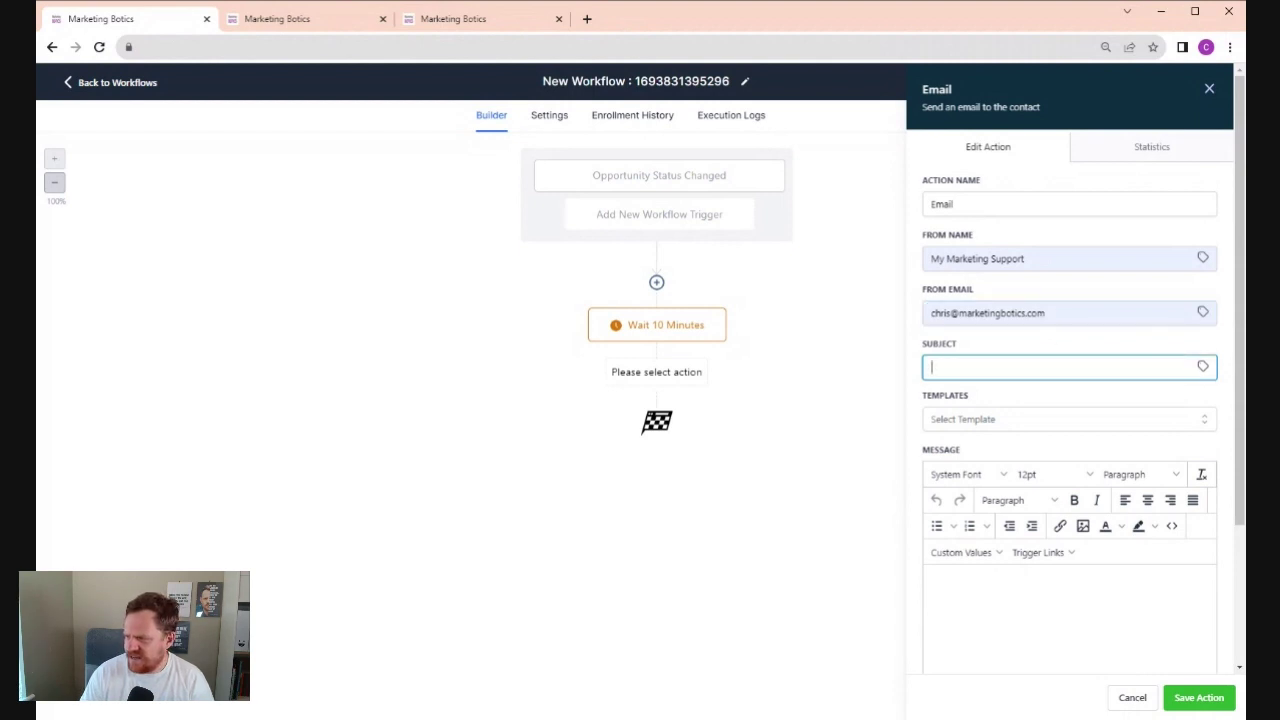
type("Thank")
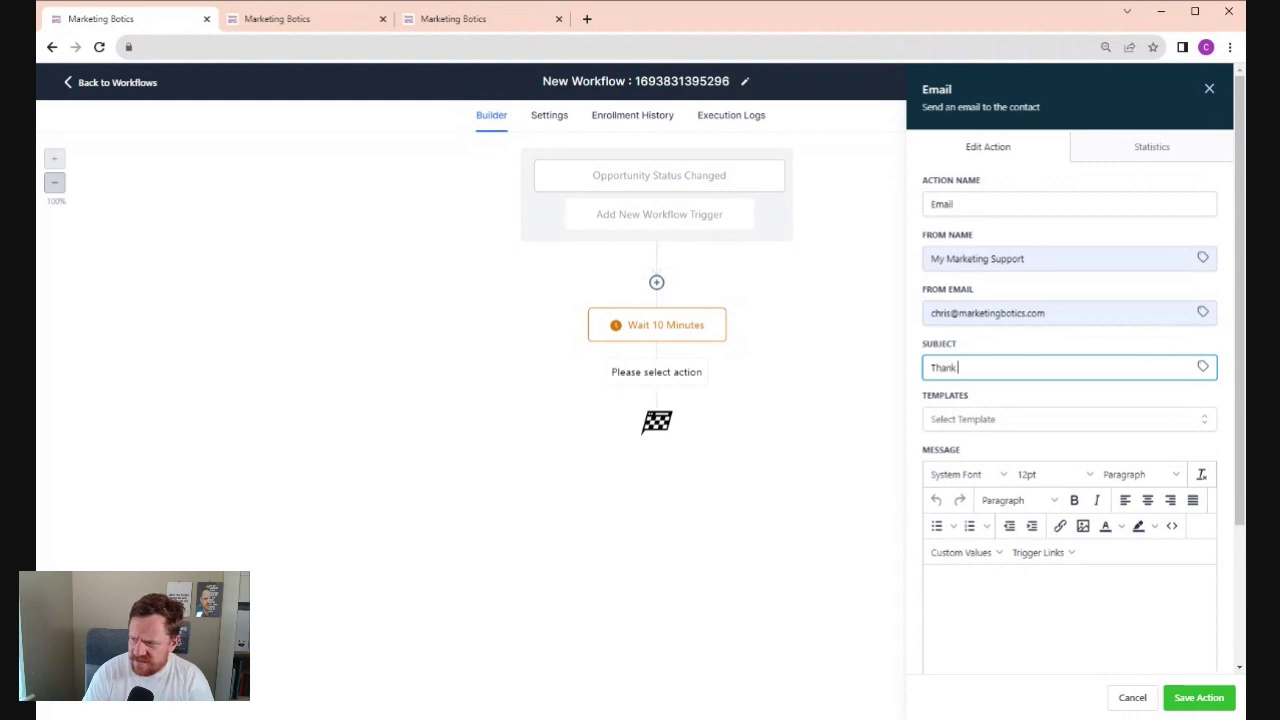
type(" you")
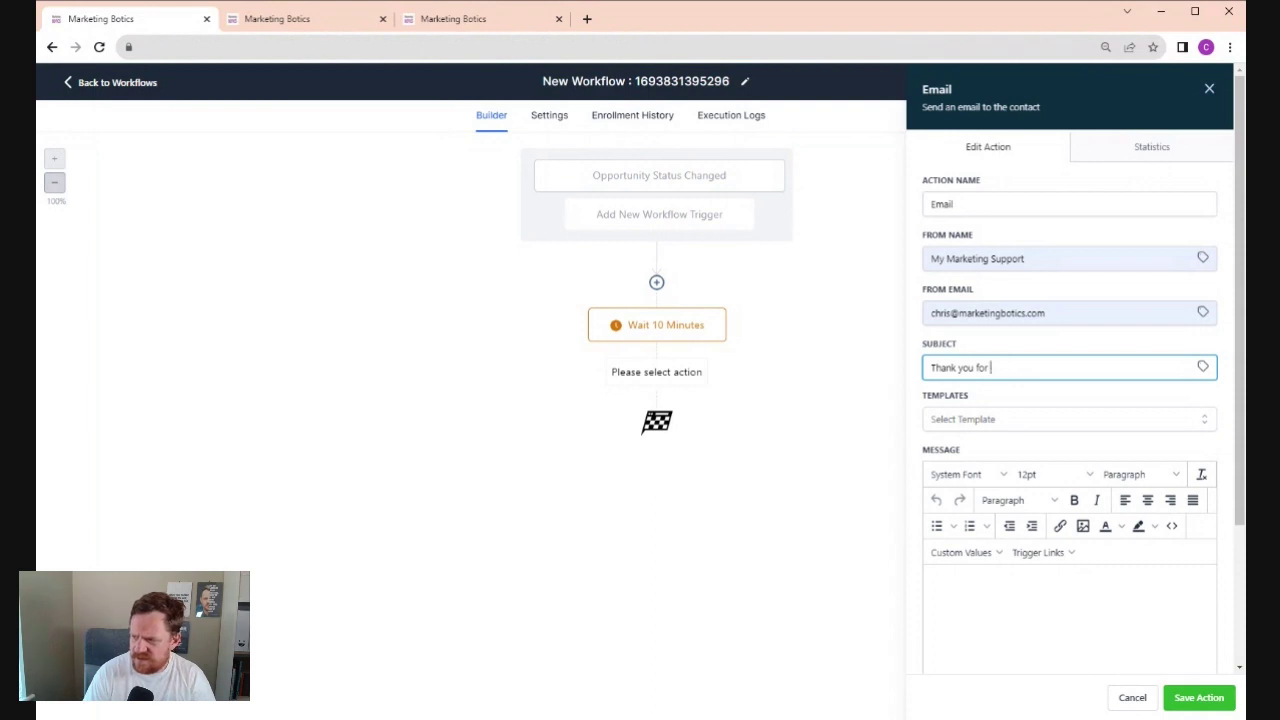
type("for speaking to me")
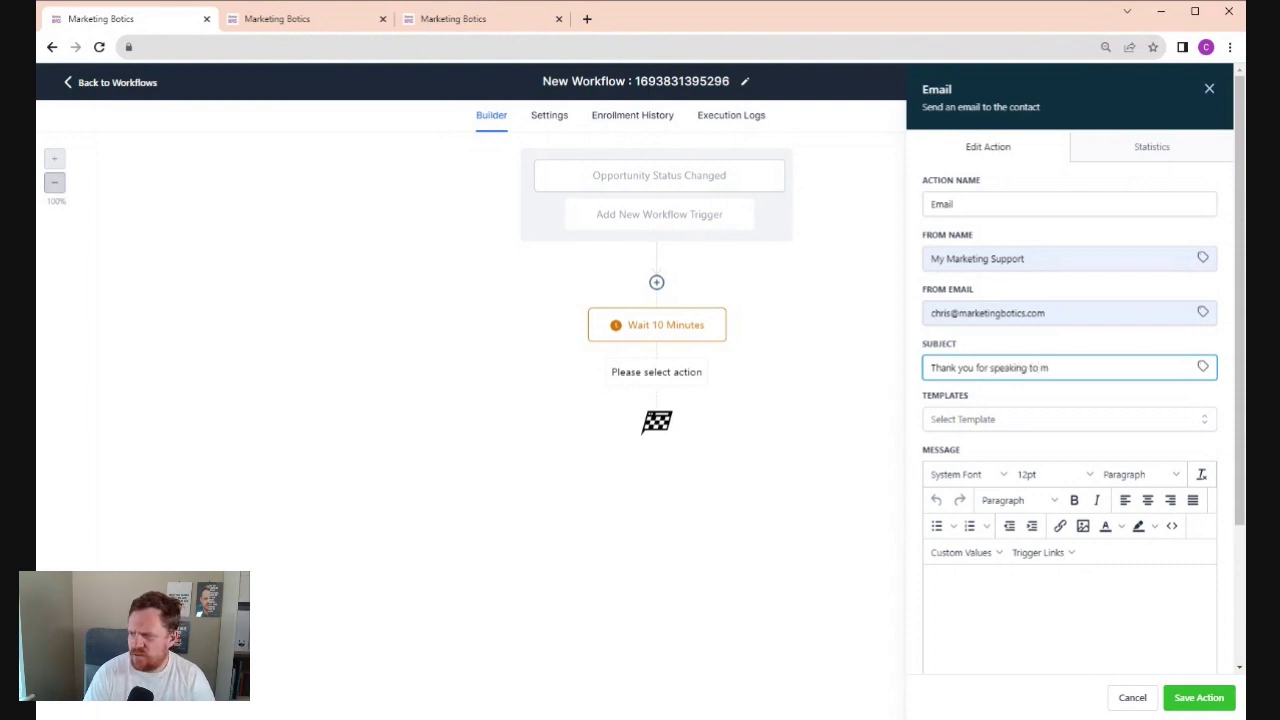
key("BackSpace")
key("BackSpace")
key("BackSpace")
key("BackSpace")
key("BackSpace")
key("BackSpace")
key("BackSpace")
key("BackSpace")
key("BackSpace")
key("BackSpace")
key("BackSpace")
key("BackSpace")
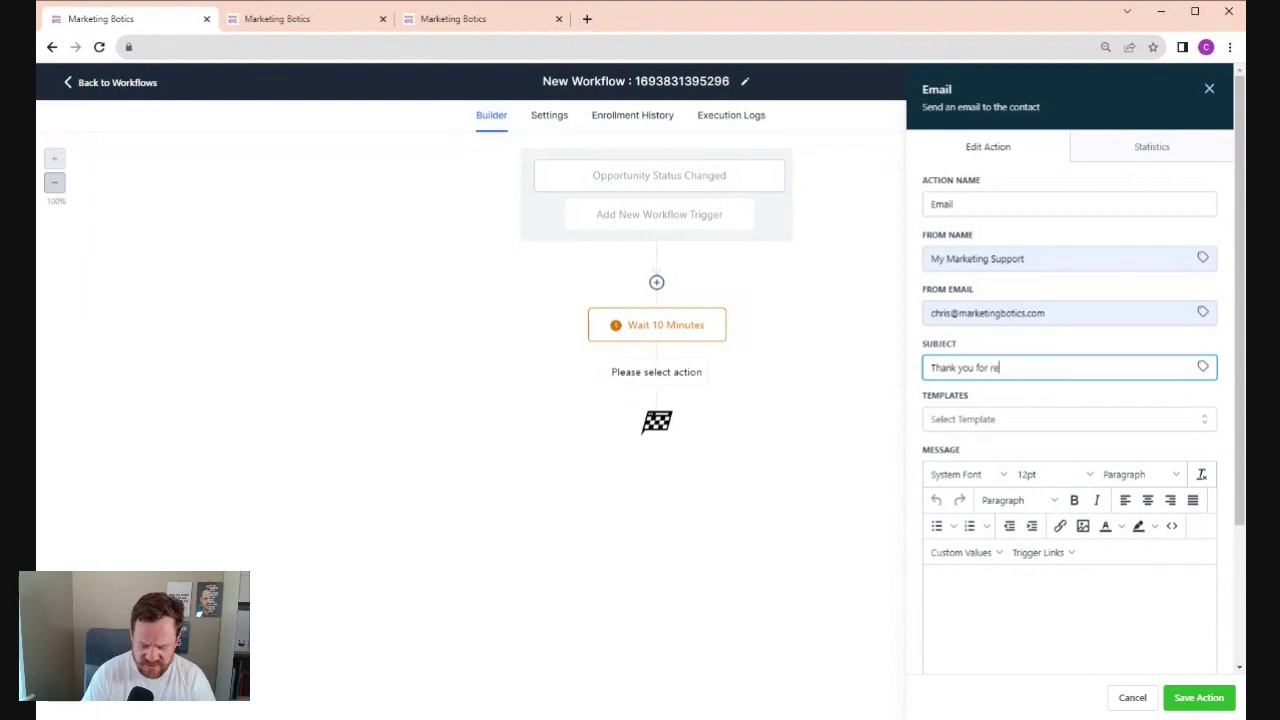
type("requesting downlo")
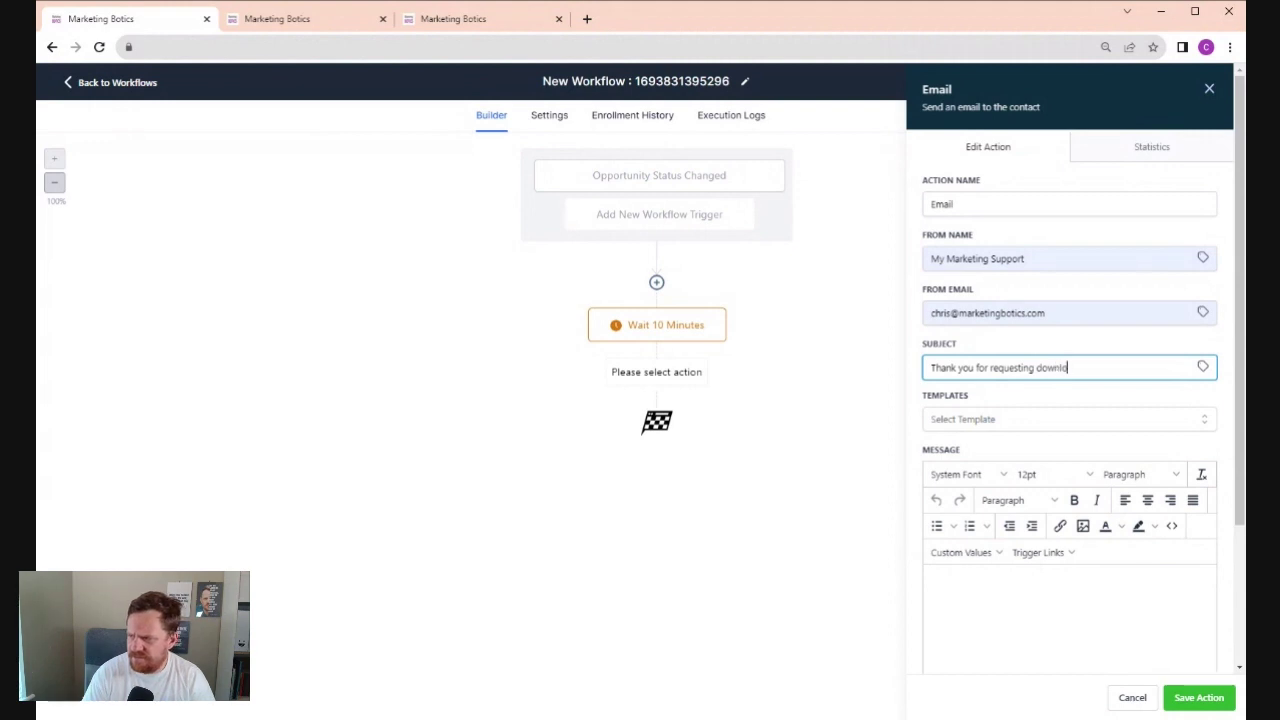
type("add")
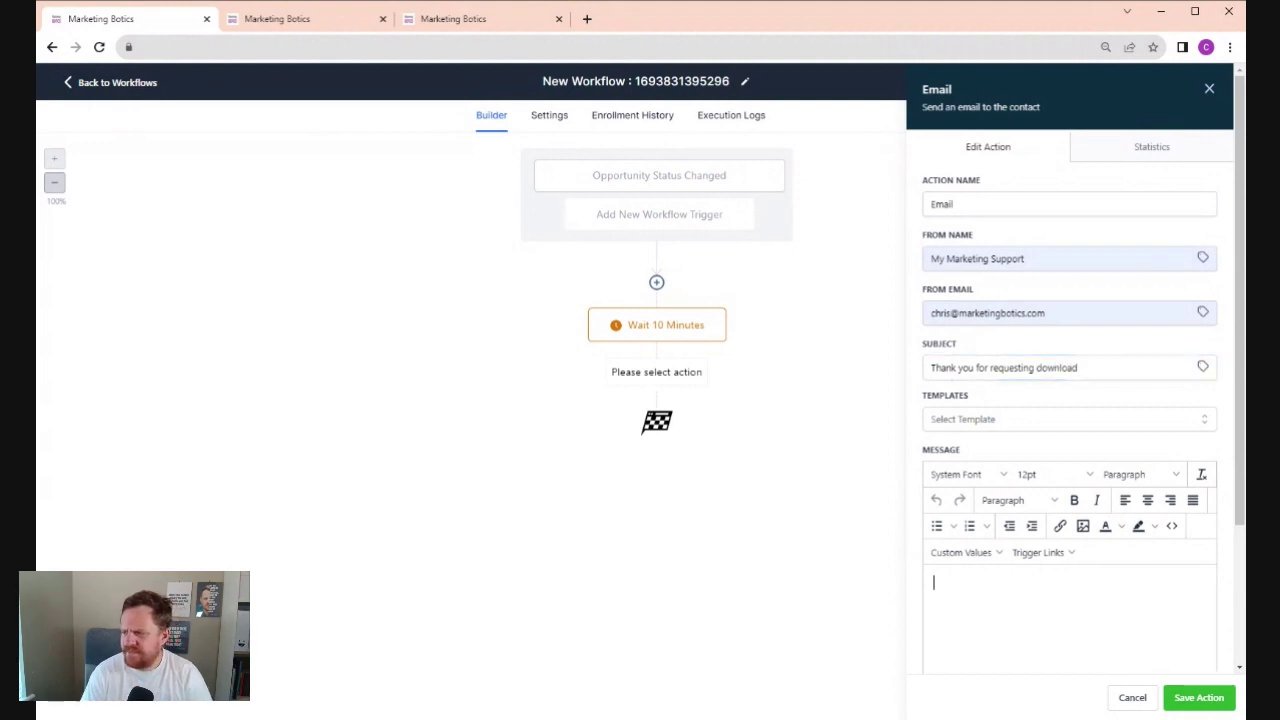
Begin the message body with the greeting "Hi" followed by the contact's First Name custom value
left_click(1000, 600)
scroll(1000, 400, "down", 2)
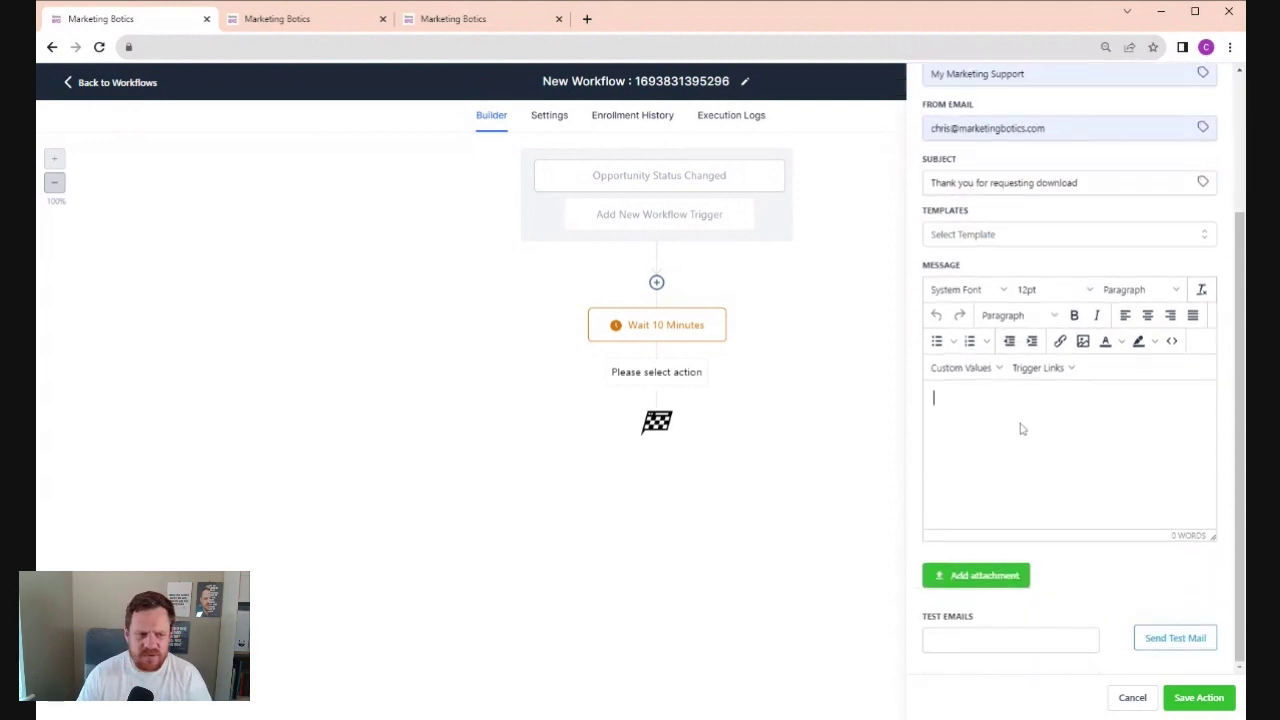
type("H")
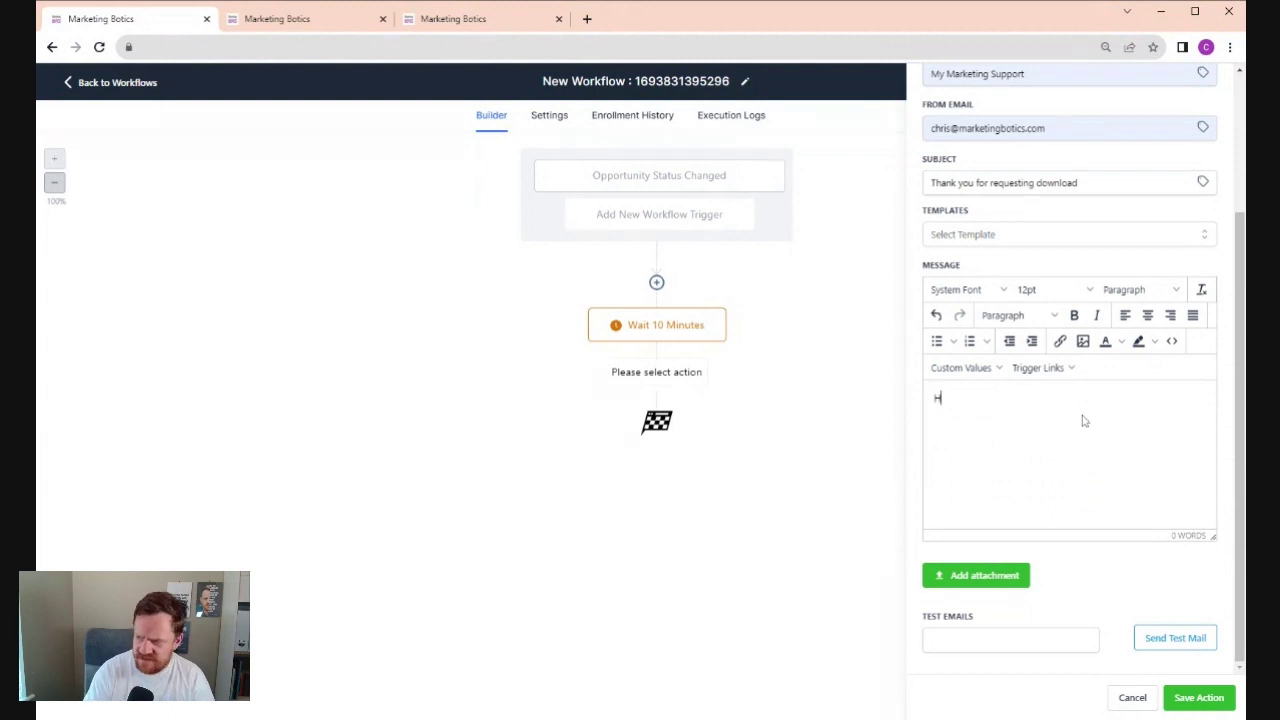
type("i")
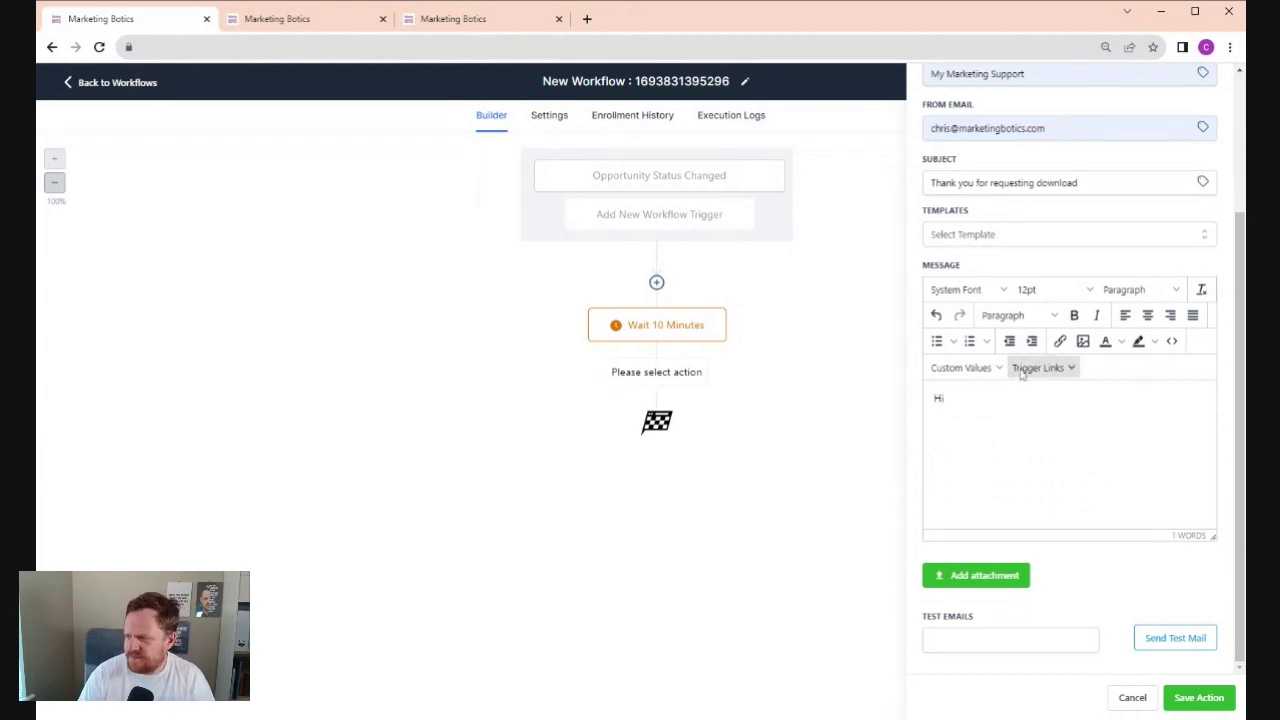
left_click(960, 367)
mouse_move(1000, 394)
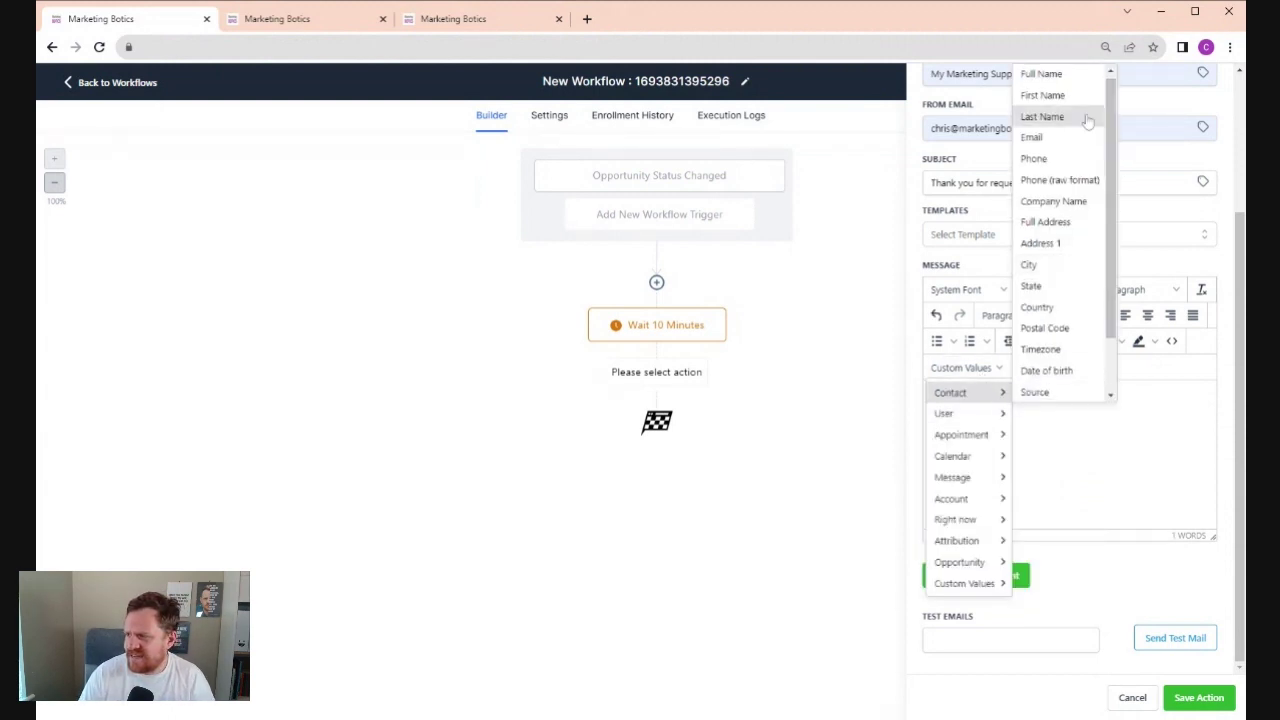
left_click(1045, 99)
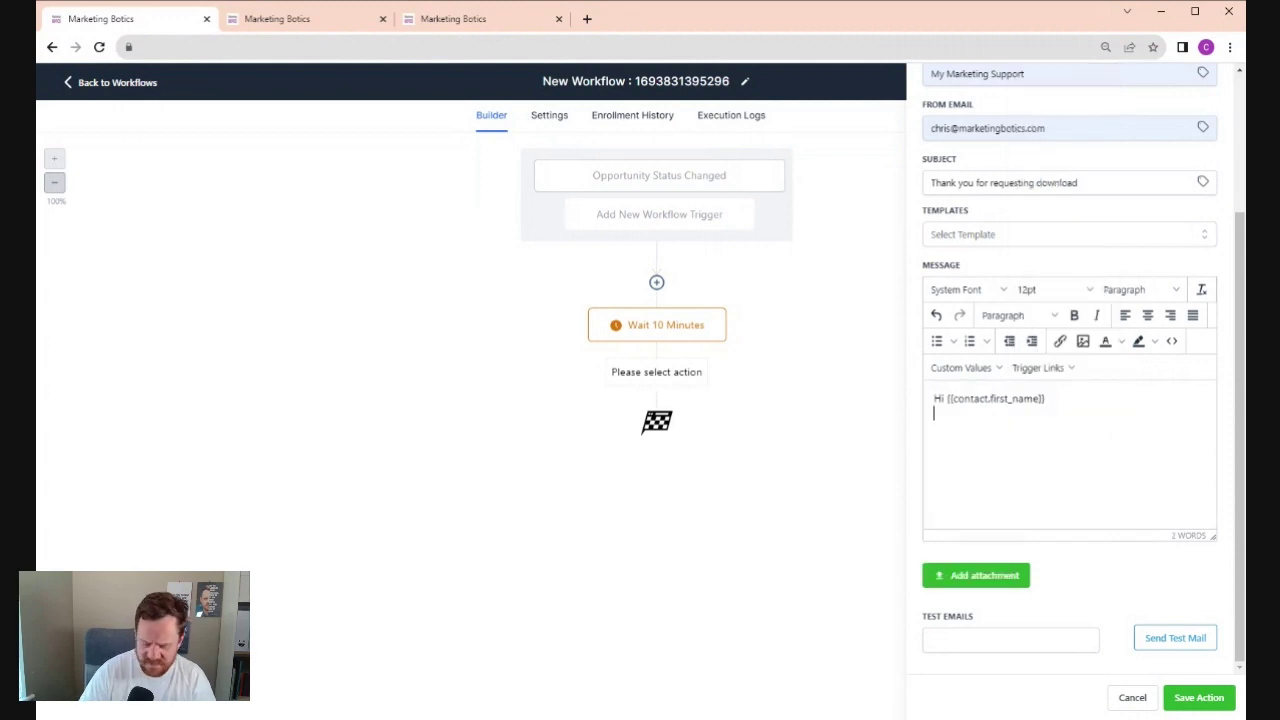
Below the greeting, write "Thank you for requesting the download. I have added that to this email as an attachment"
key("Return")
type("Thank you")
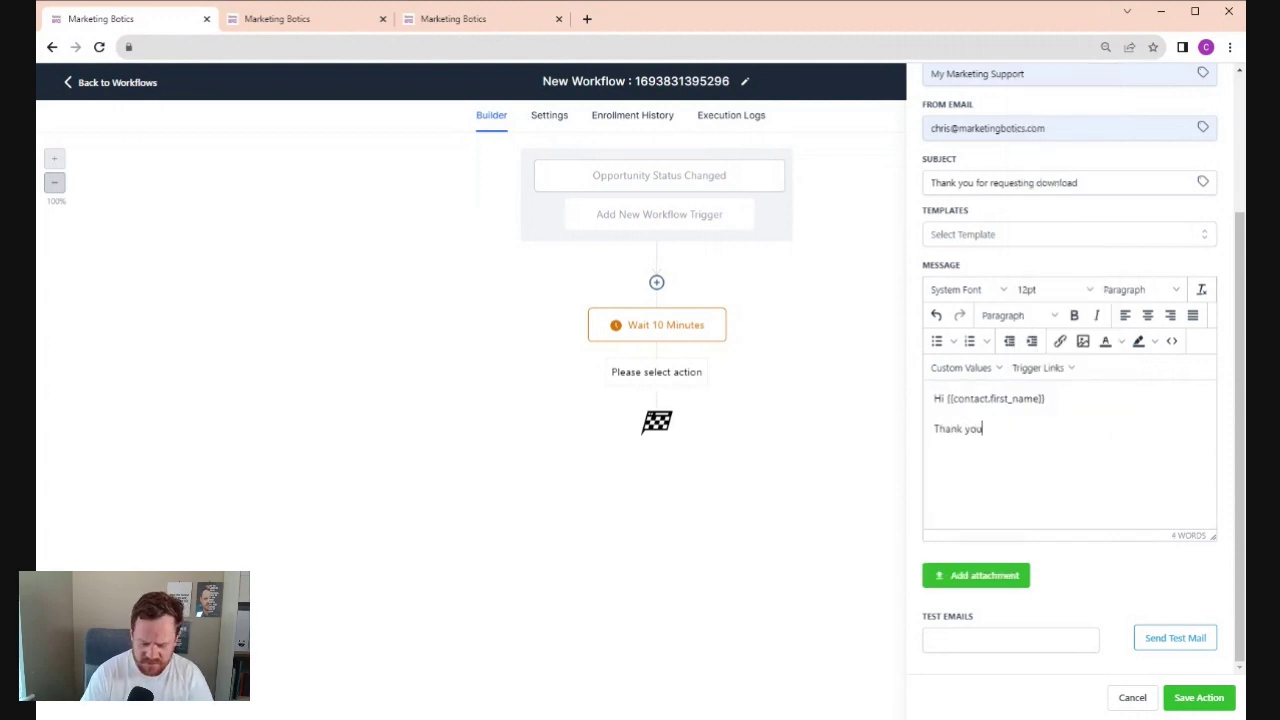
type(" for requestin")
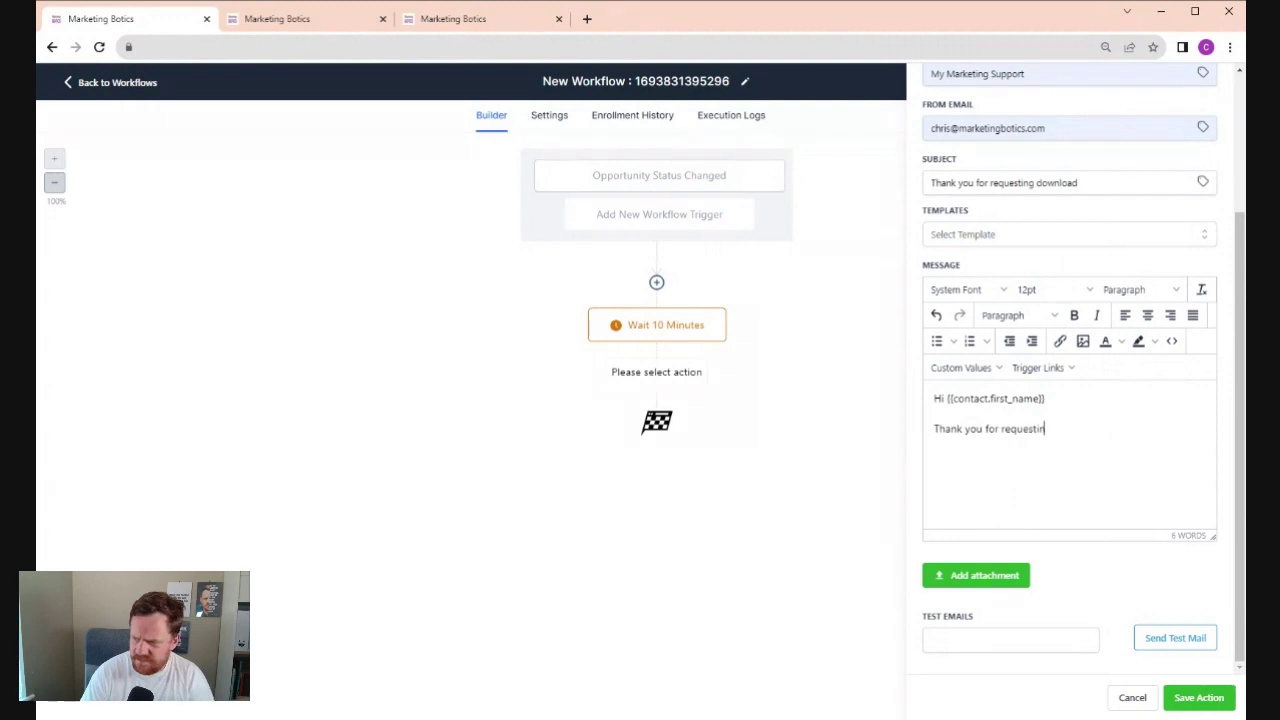
type("g the download")
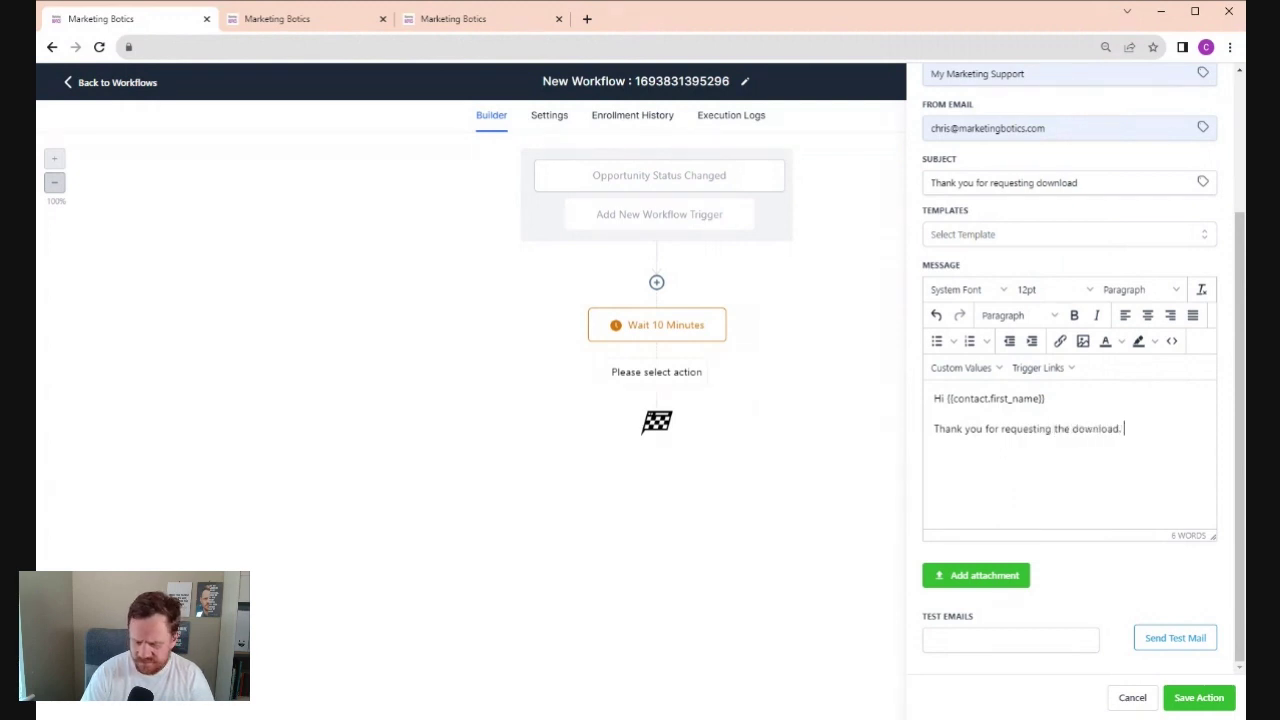
type(". I have added")
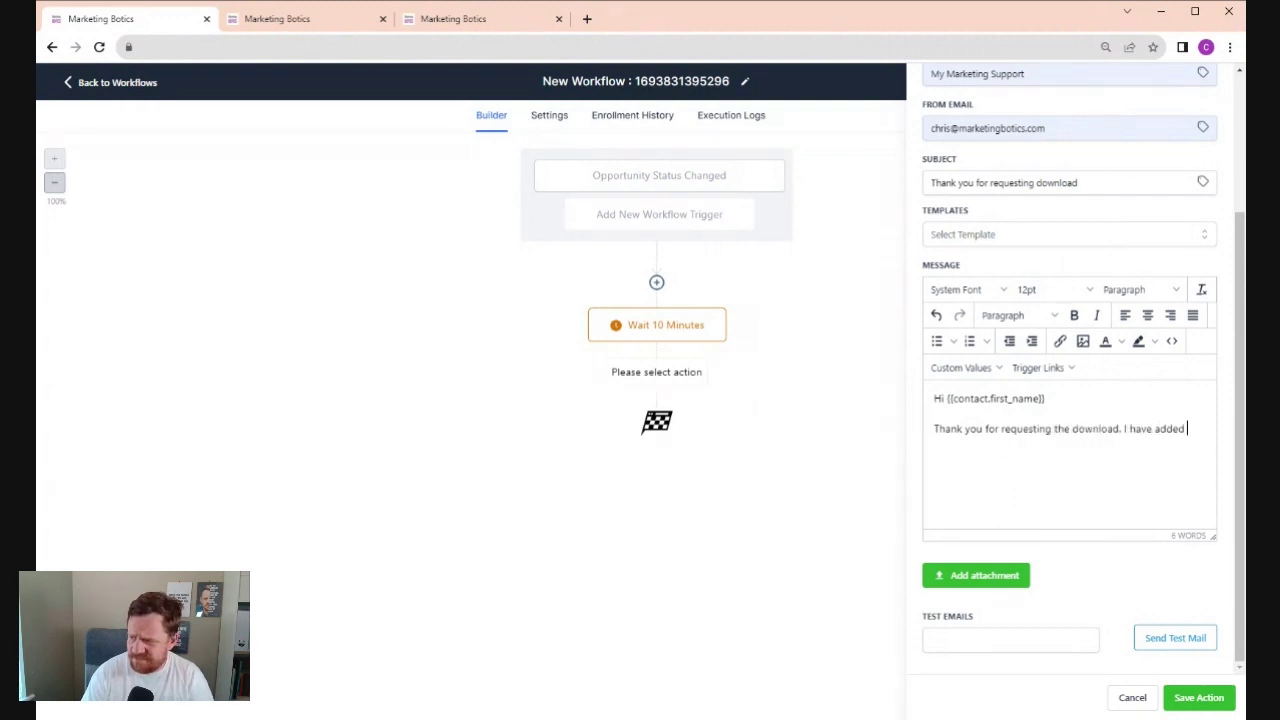
type(" that to this em")
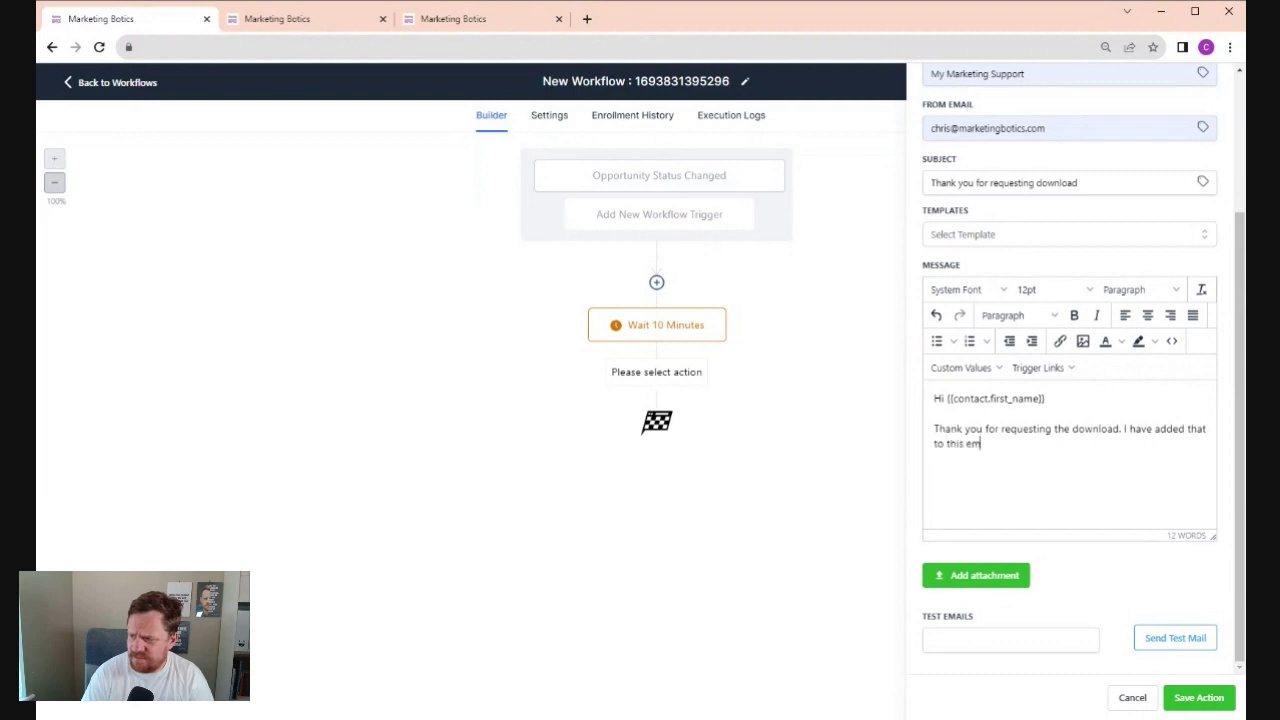
type("ail as an at")
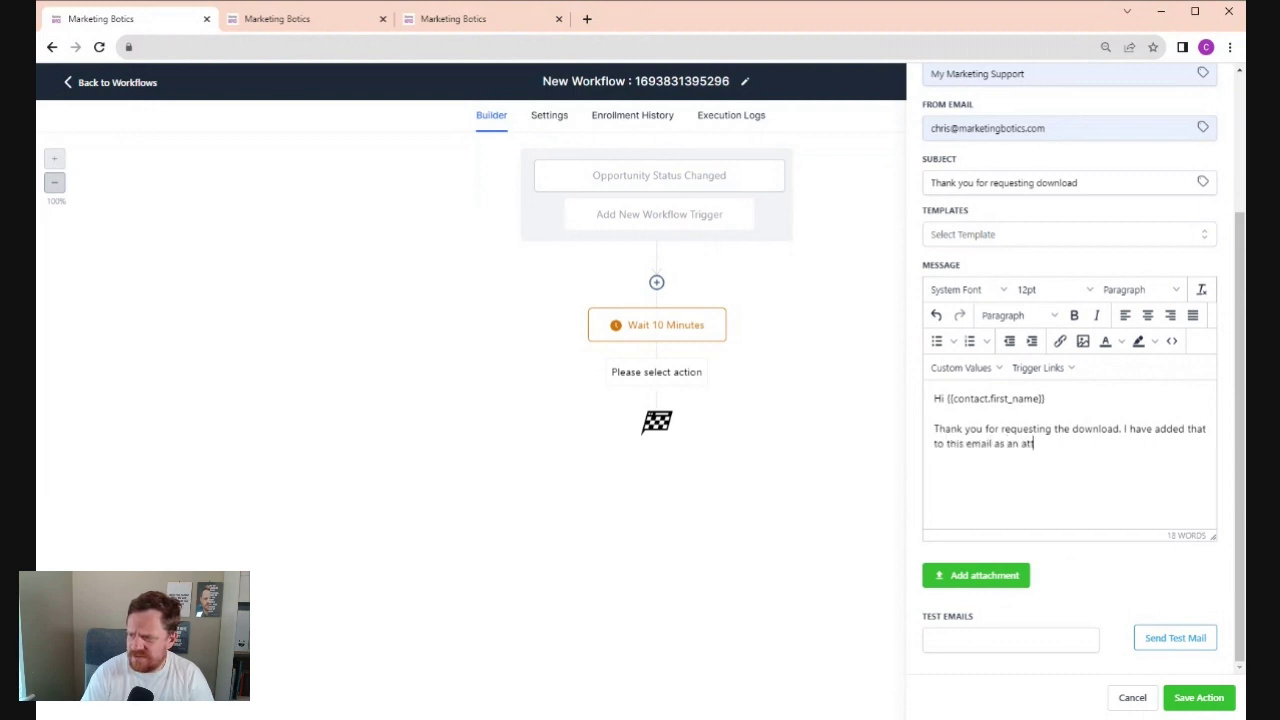
type("tachement")
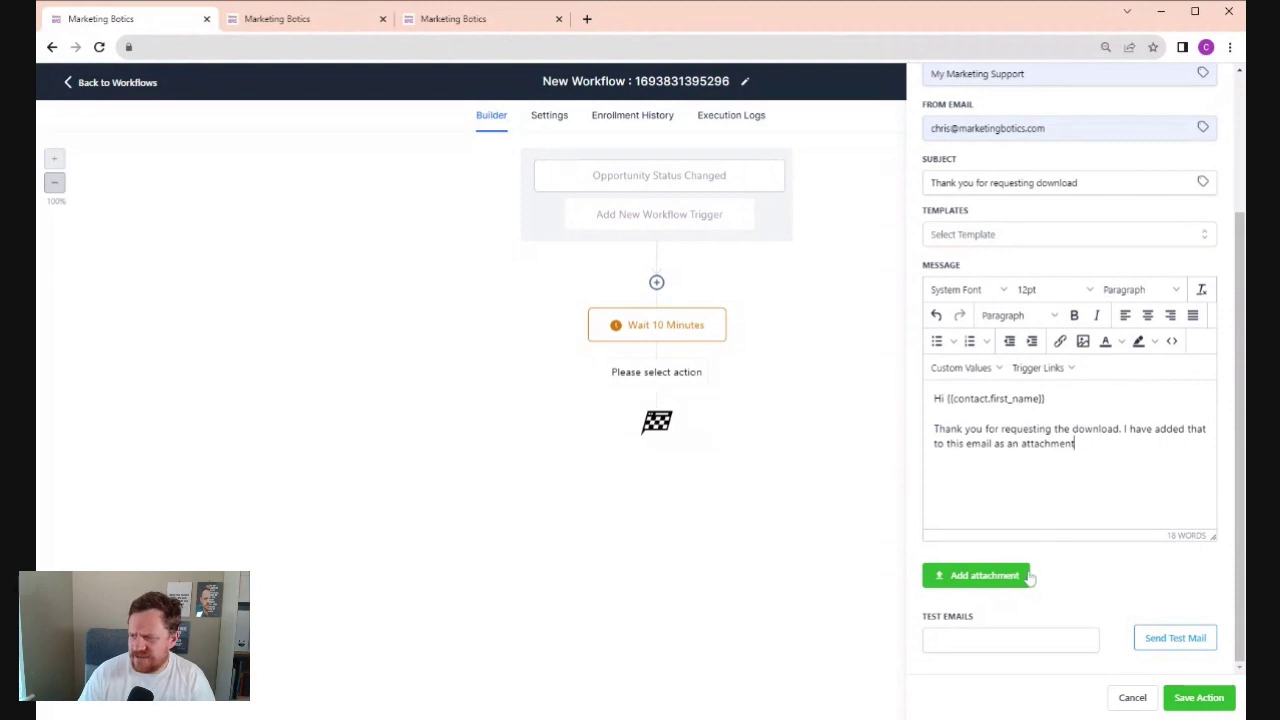
End the attachment sentence in the message body with a full stop and start a new paragraph below it
type(". If you")
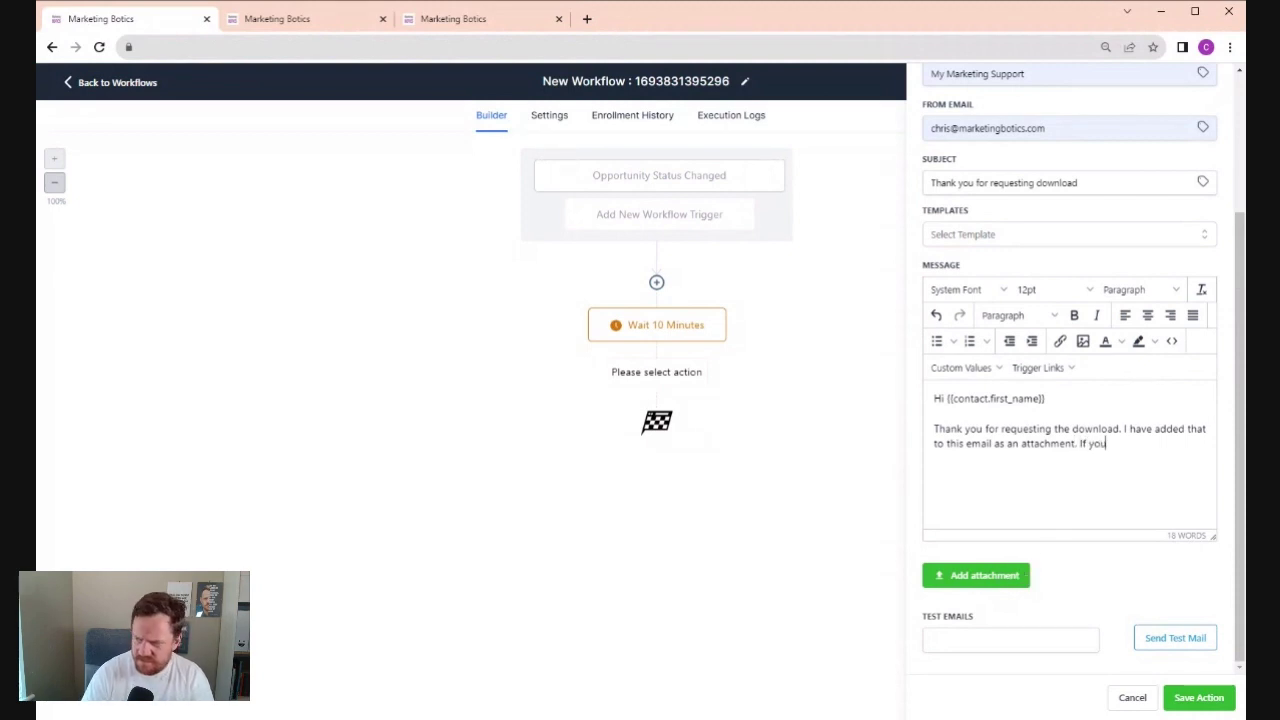
key("BackSpace")
key("BackSpace")
key("BackSpace")
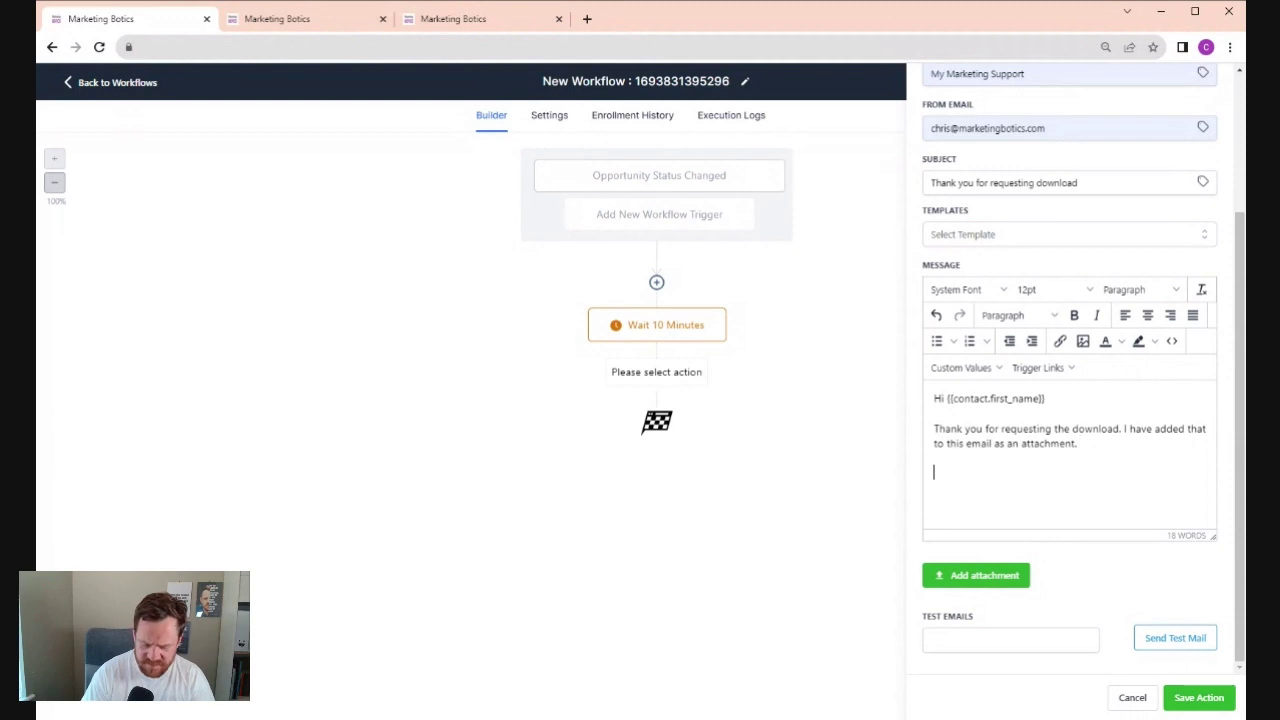
Write the paragraph "If you have any questions please message us back." followed by "thanks" on a separate line
type("If uou have")
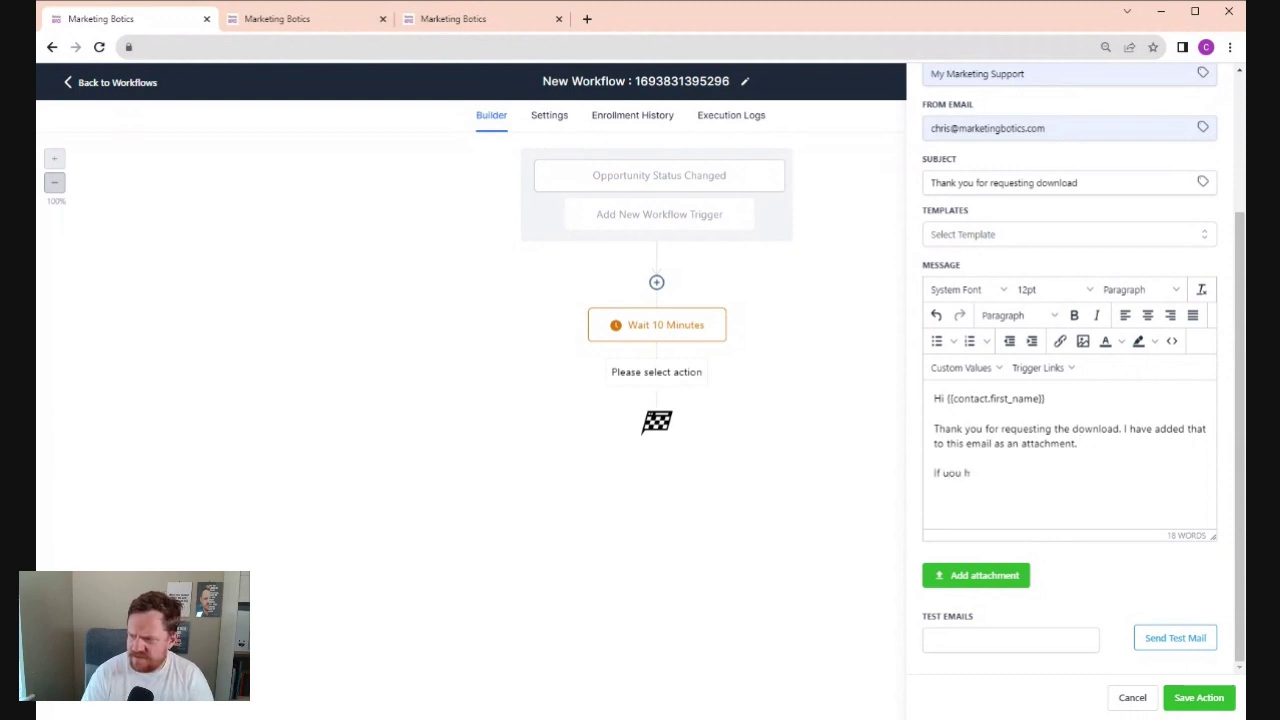
key("BackSpace")
key("BackSpace")
key("BackSpace")
type("you have")
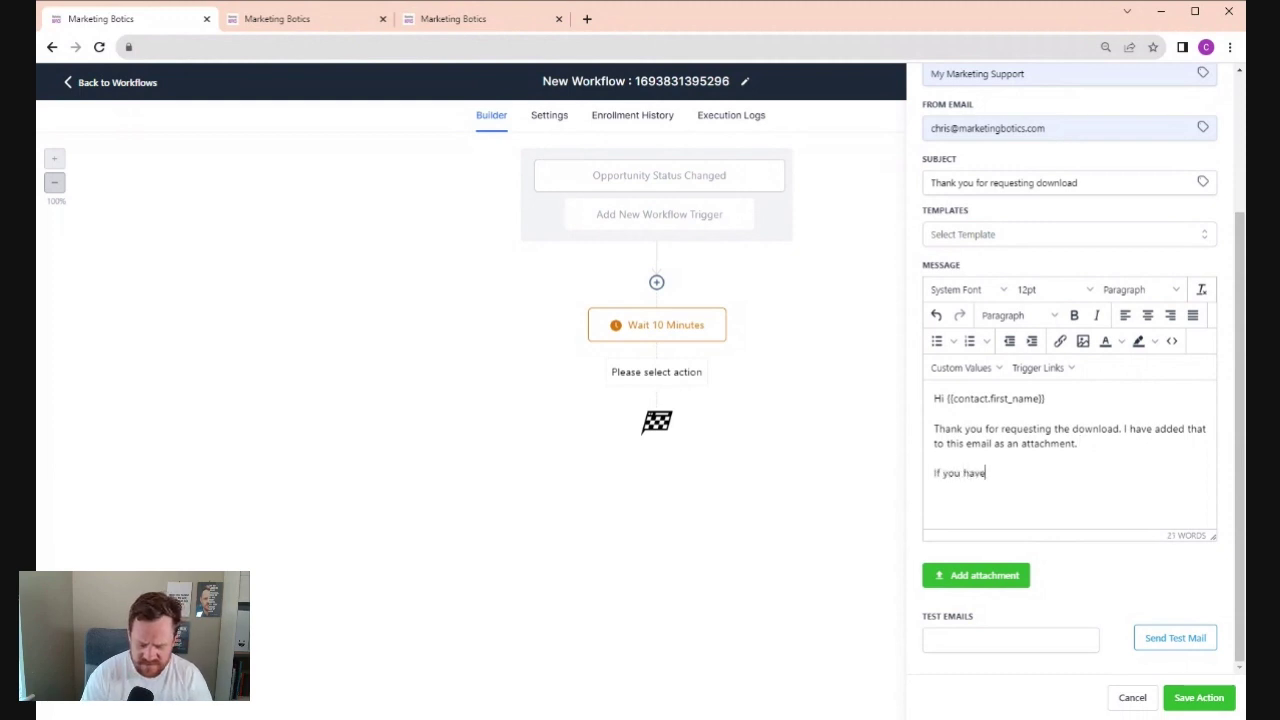
type(" any uestions")
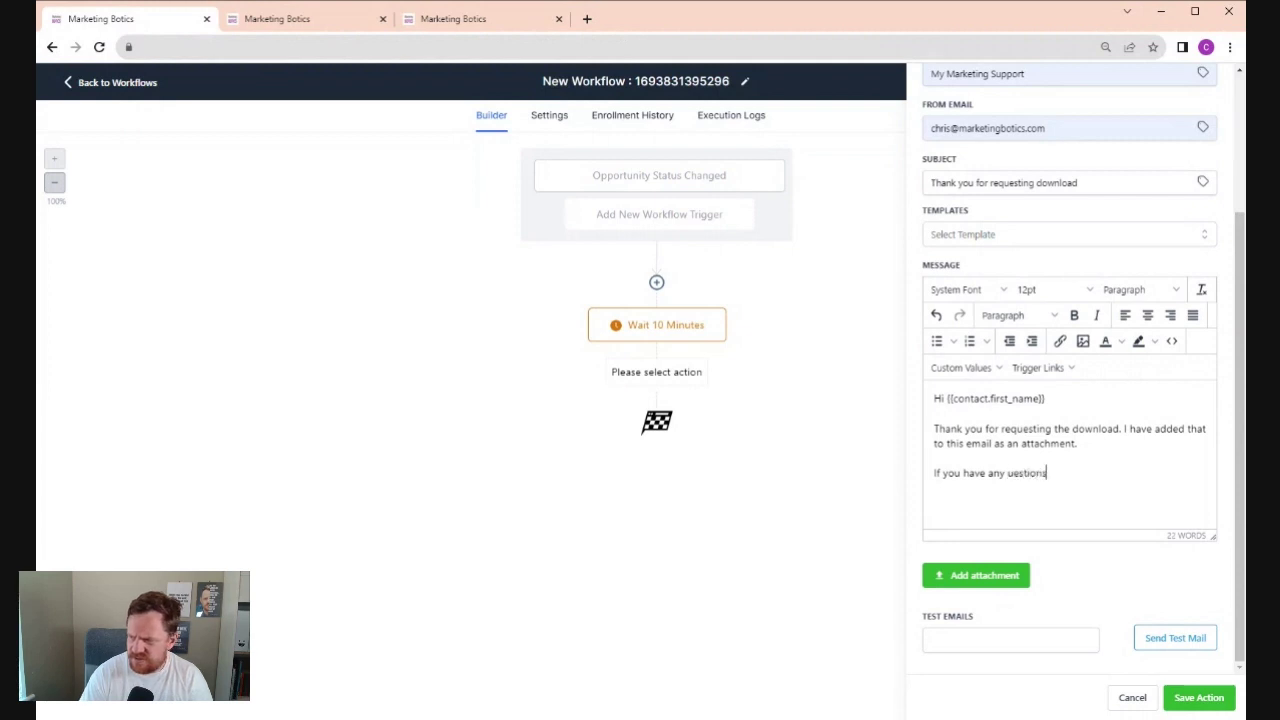
key("BackSpace")
key("BackSpace")
key("BackSpace")
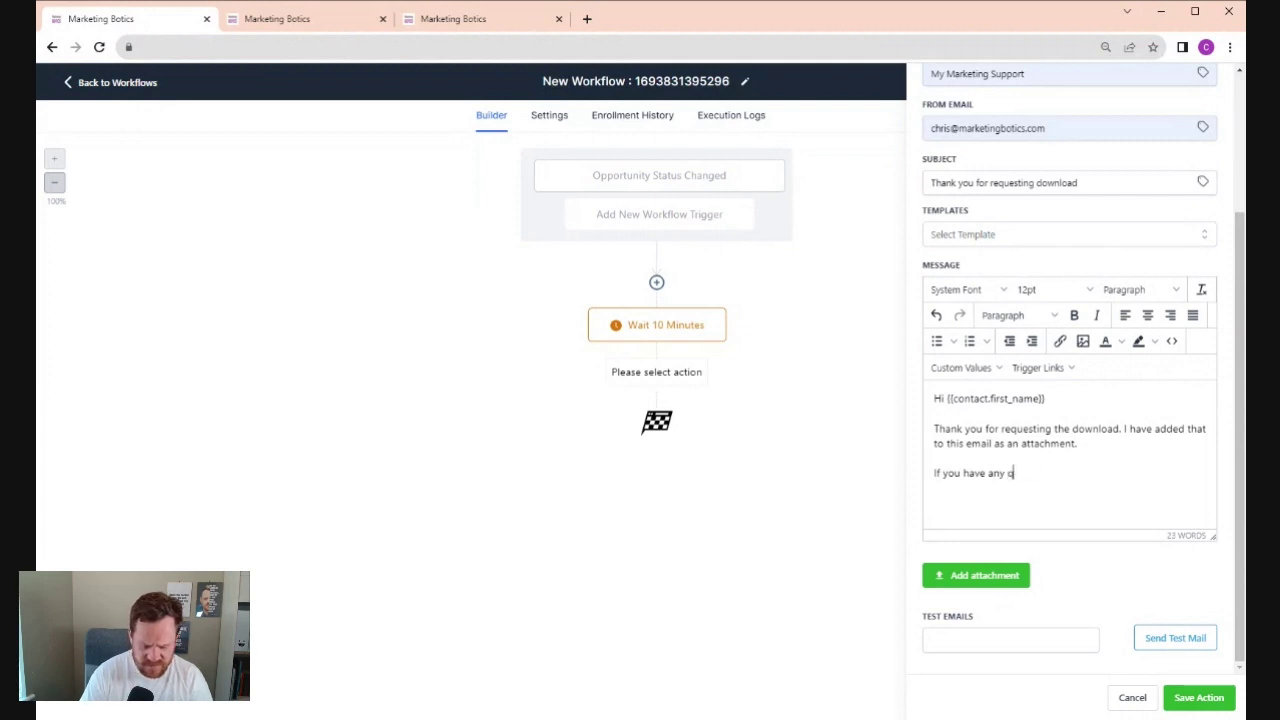
type("uestions p")
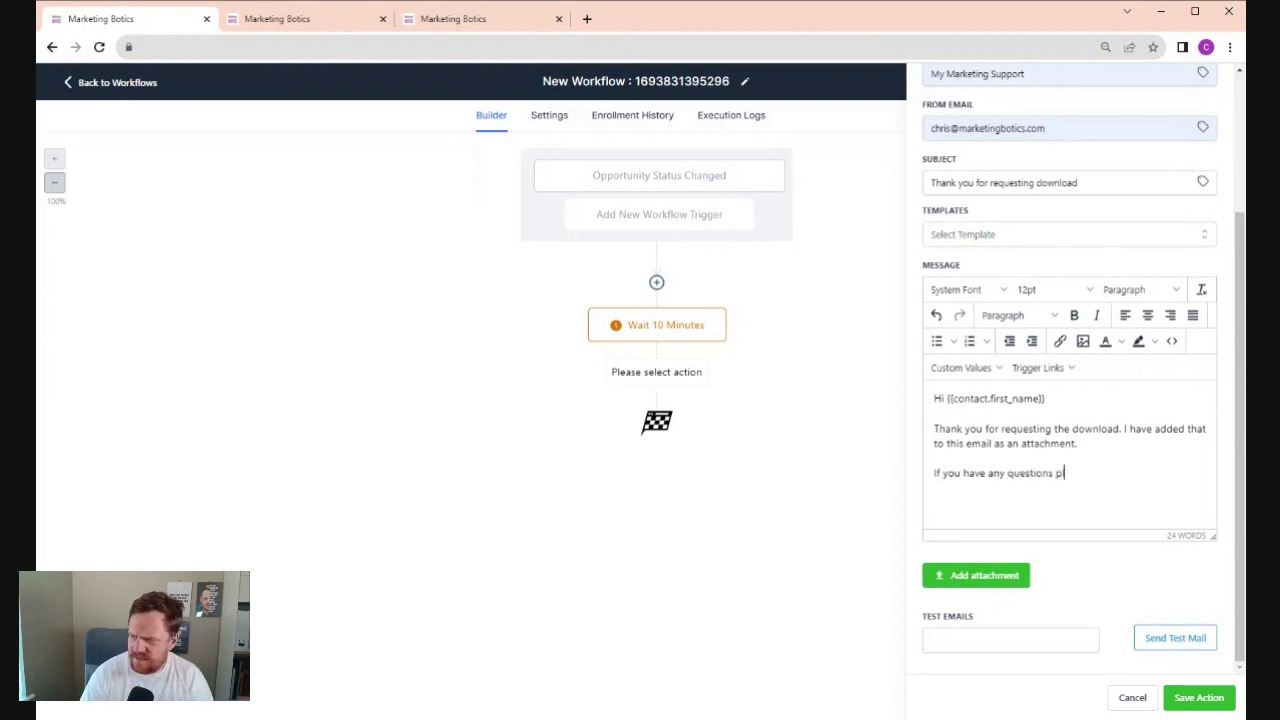
type("lease message u")
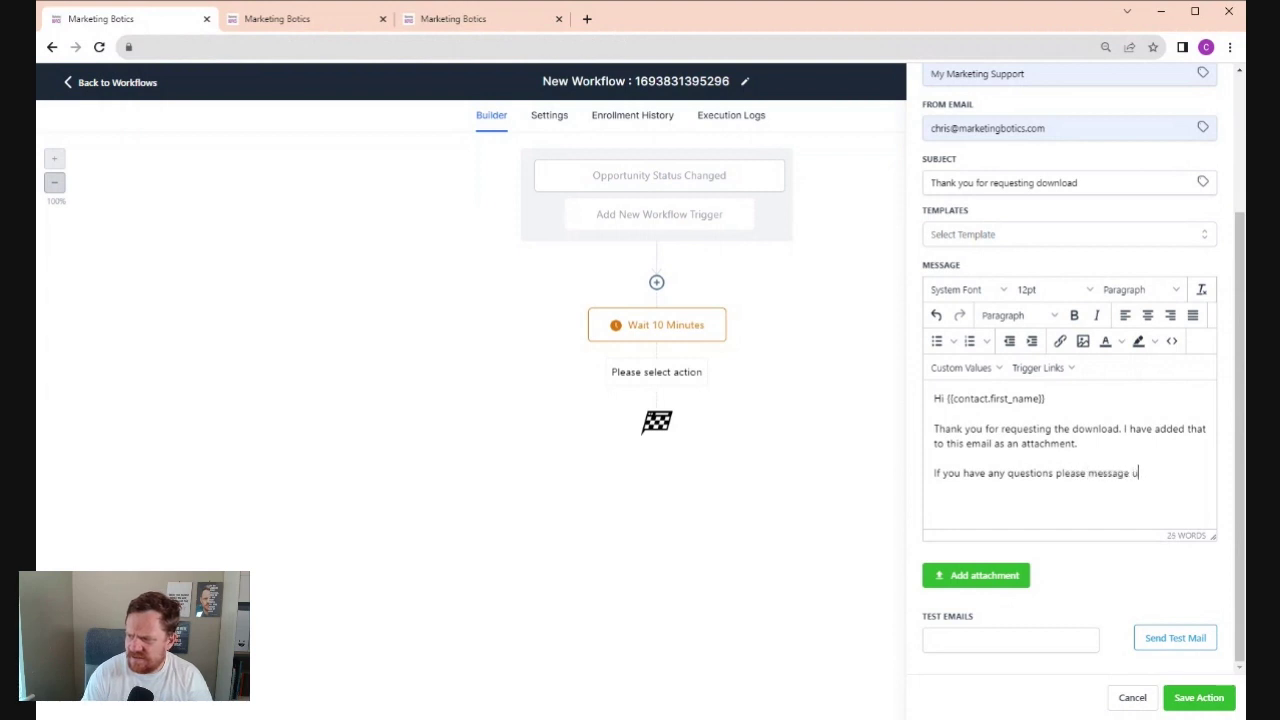
type("s back.  thanks")
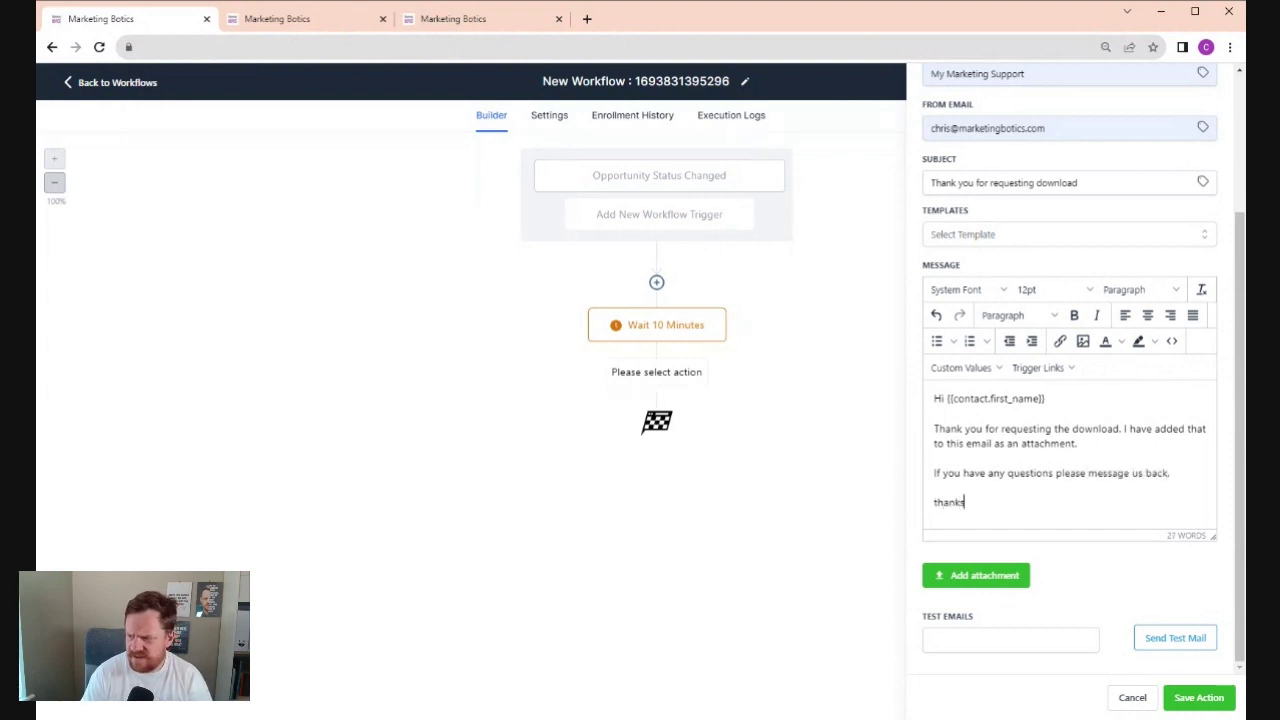
Insert the User First Name custom value on the line directly below "thanks"
key("shift+Return")
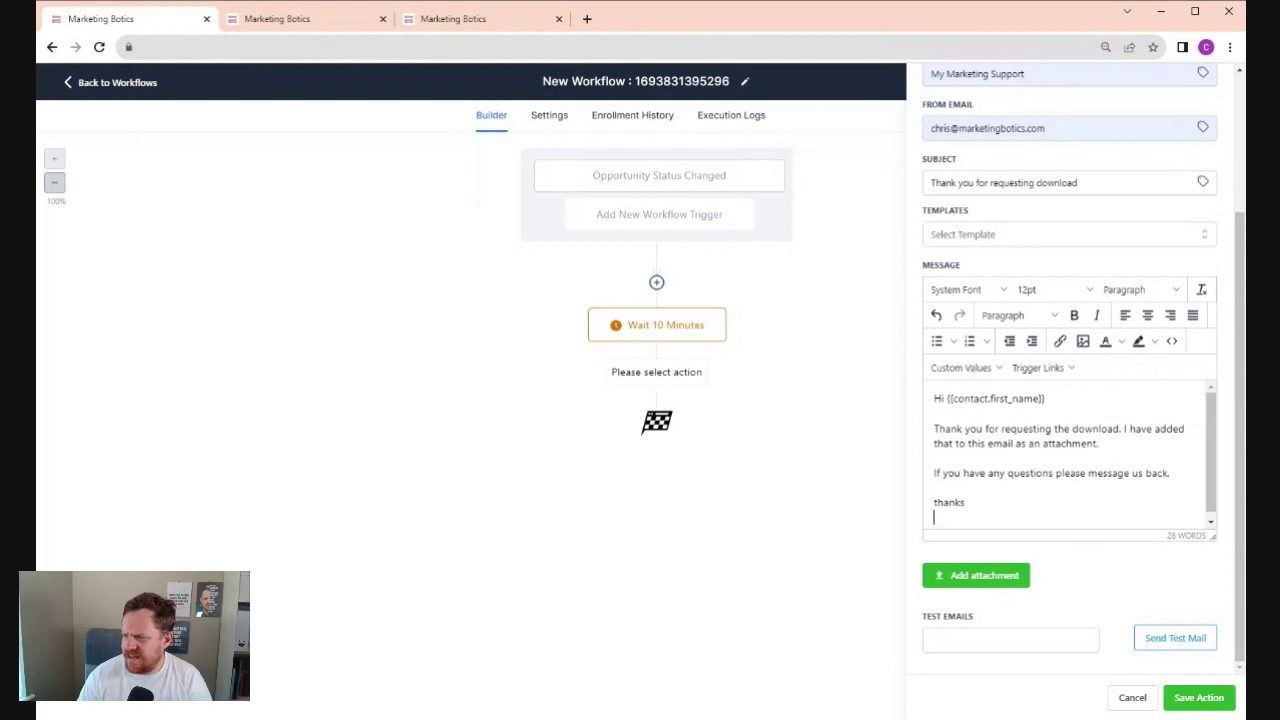
left_click(960, 368)
mouse_move(965, 414)
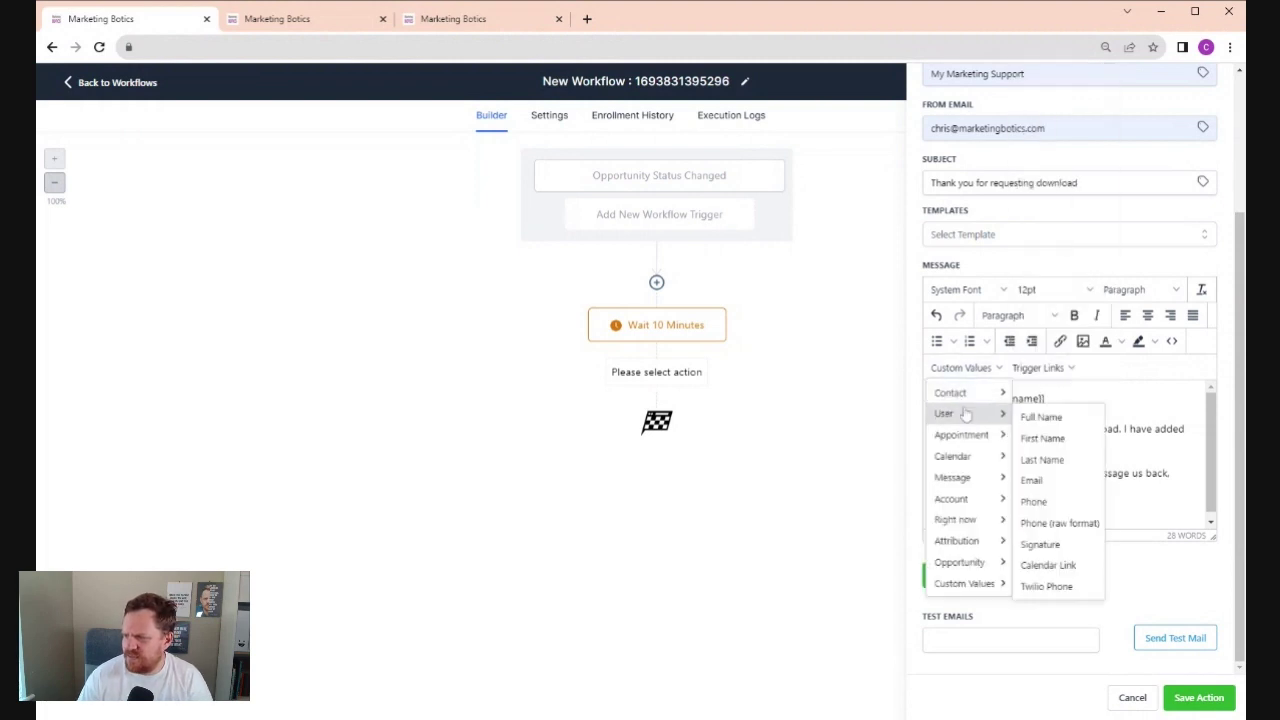
left_click(1050, 438)
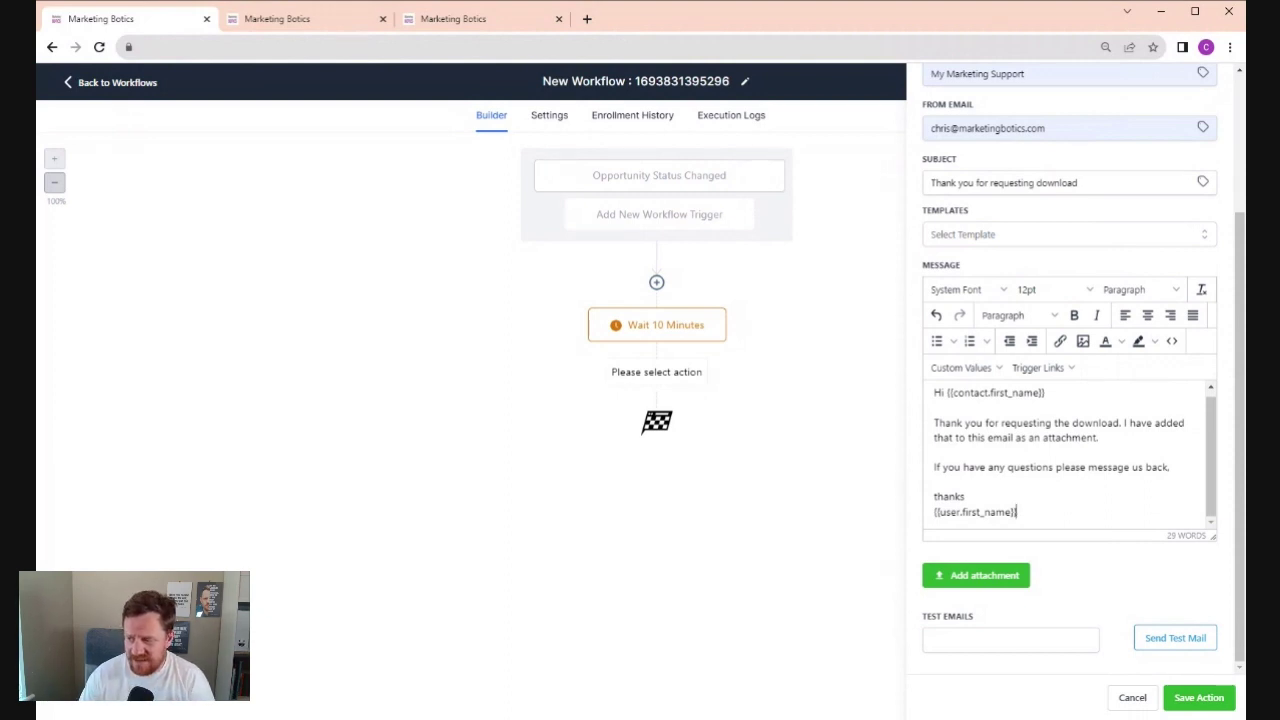
key("Return")
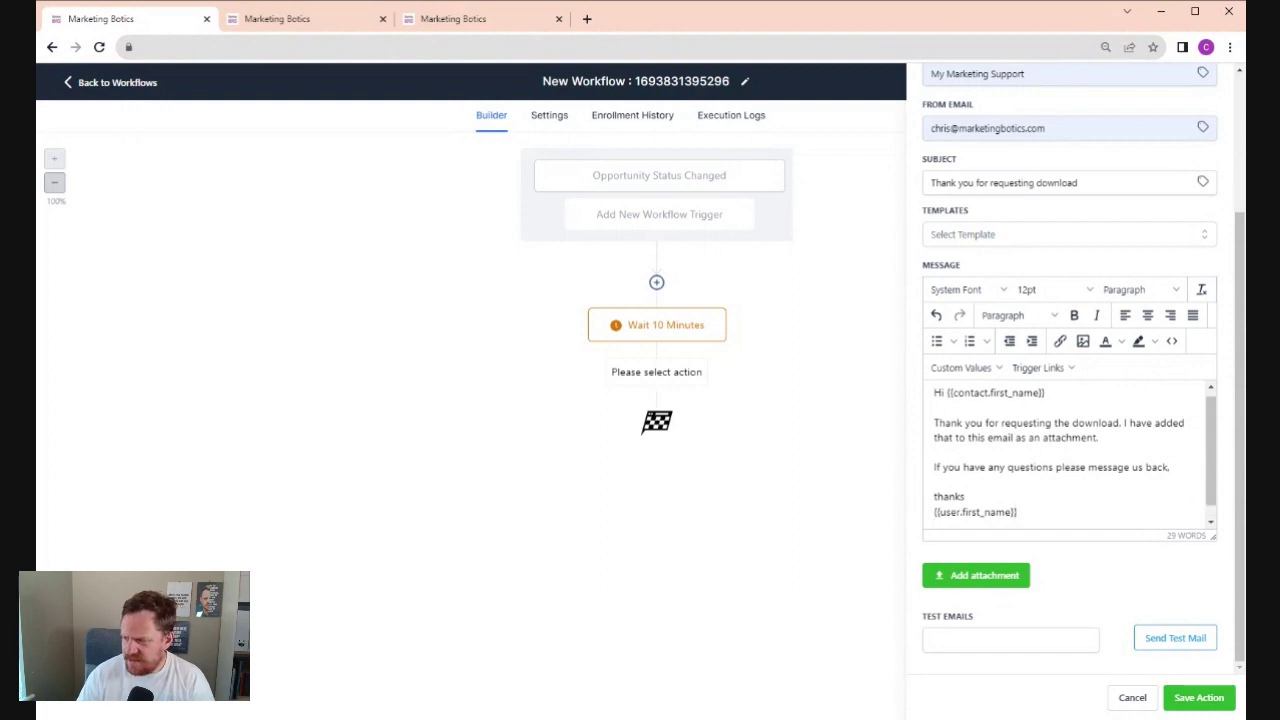
Insert the Account Name custom value on its own line below the user's first name in the sign-off
left_click(990, 368)
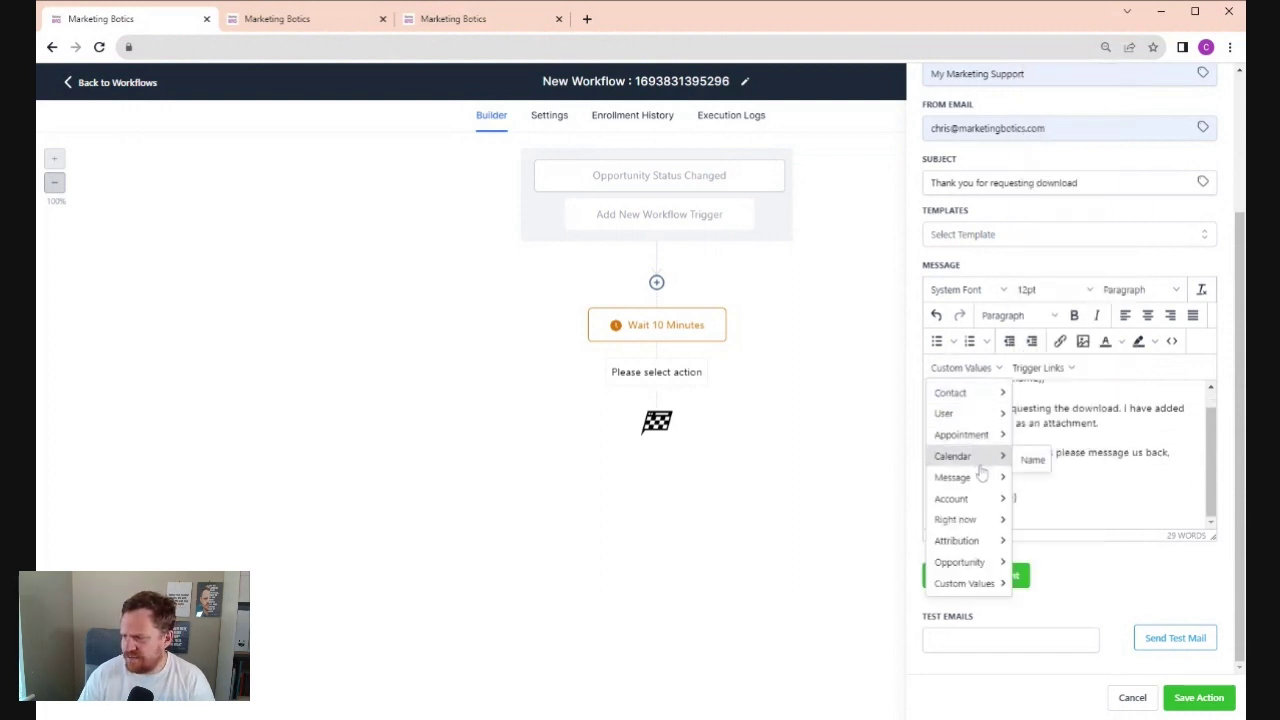
mouse_move(981, 498)
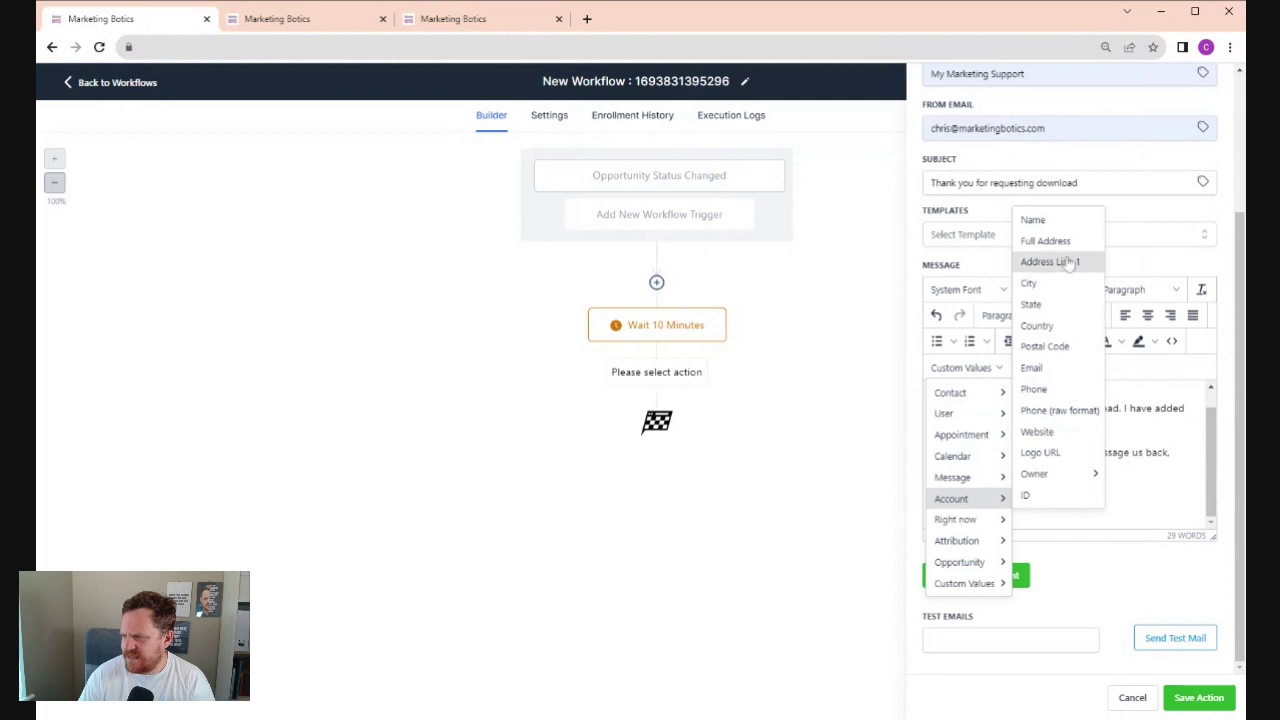
left_click(1033, 219)
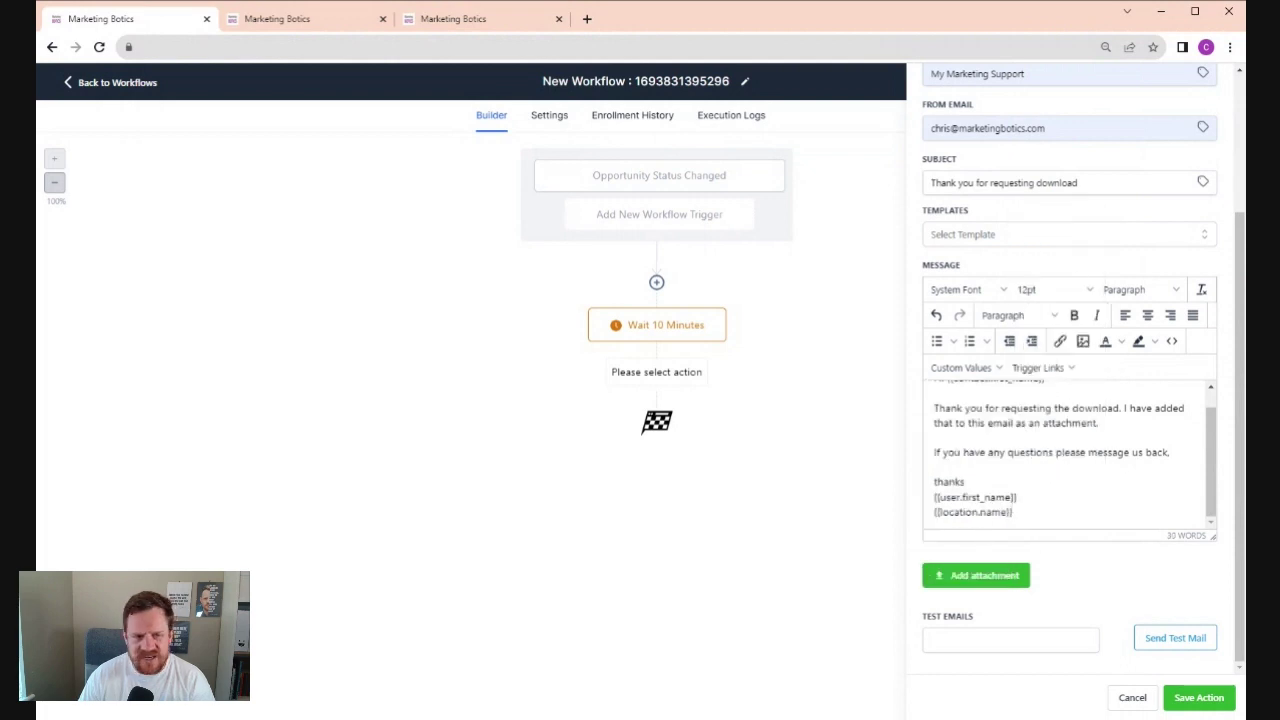
key("Return")
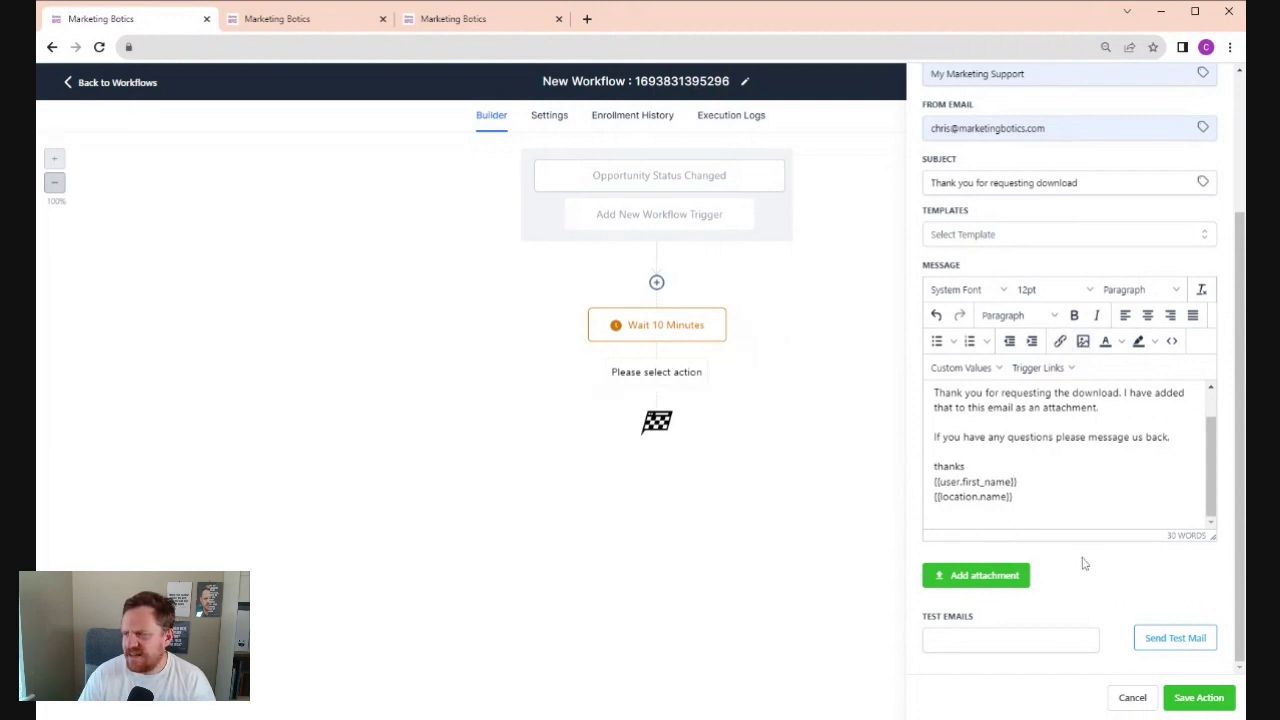
Check the message from greeting to sign-off and save the email action to the workflow
scroll(1037, 648, "up", 1)
scroll(1006, 639, "down", 1)
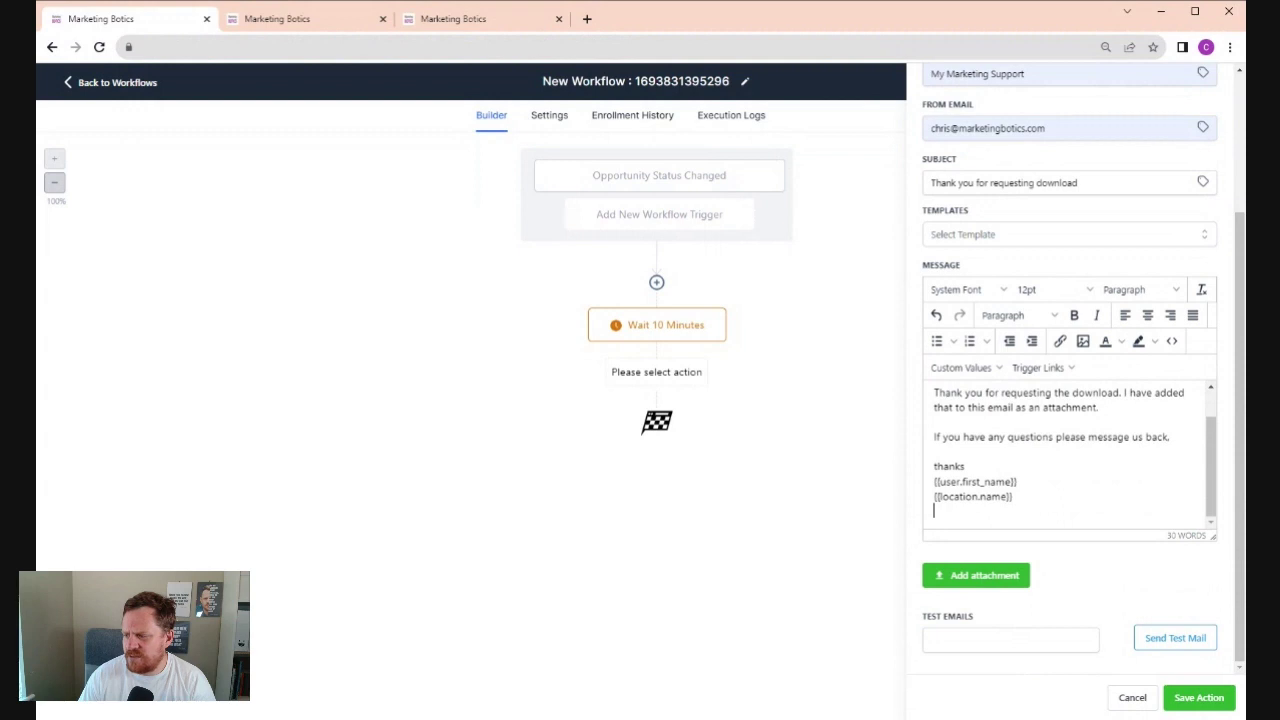
scroll(1068, 455, "up", 1)
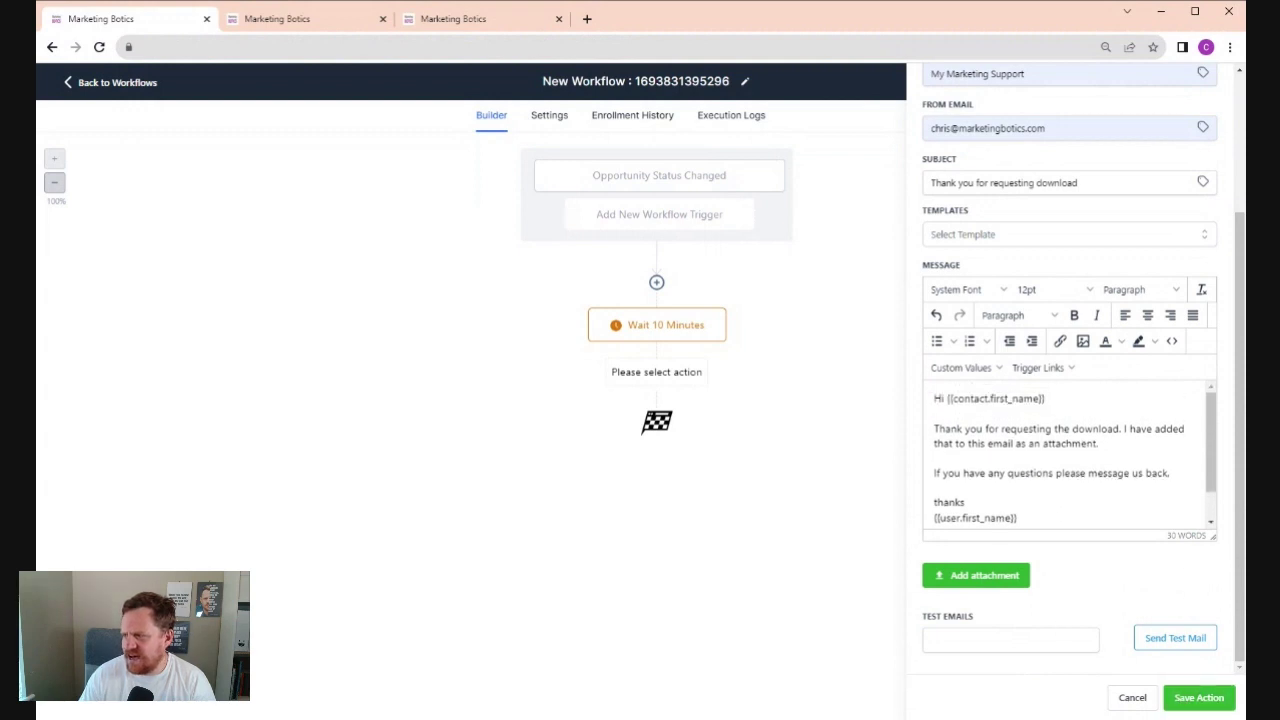
scroll(1151, 251, "up", 3)
scroll(1151, 251, "down", 3)
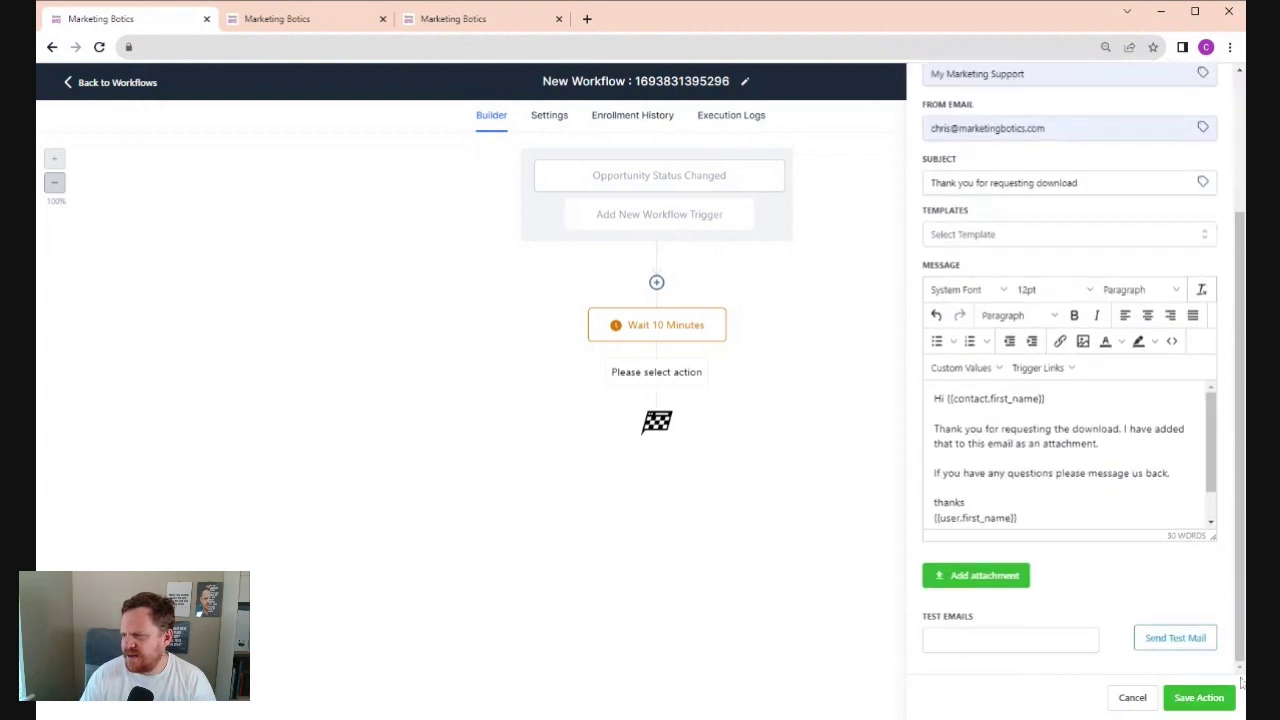
left_click(1199, 697)
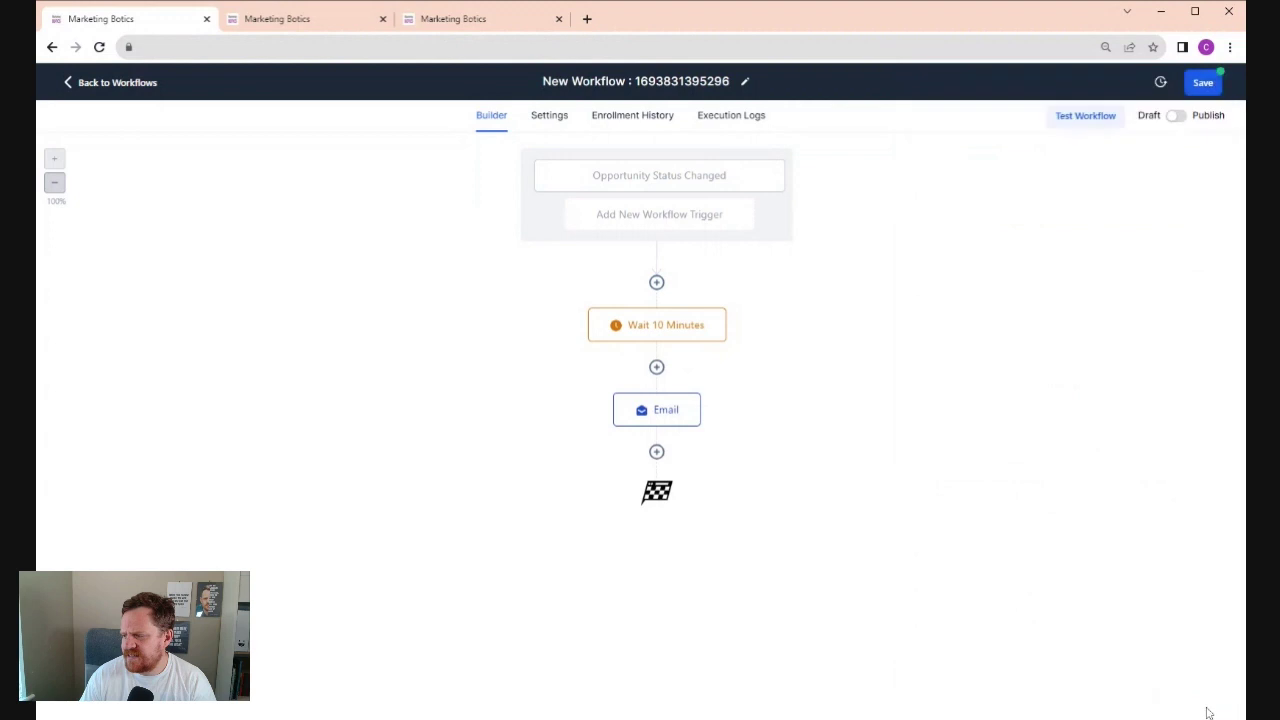
Rename the email action "thank you email; and download attached" and save it
left_click(665, 412)
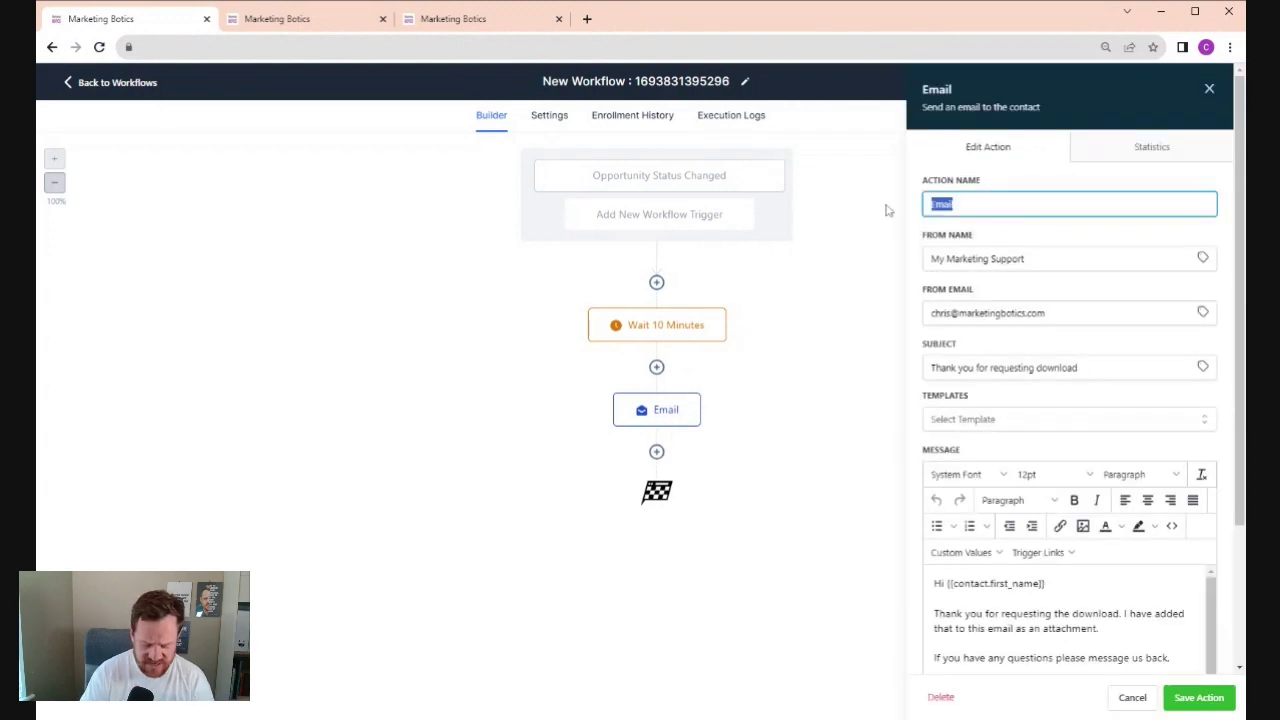
type("thank you emai")
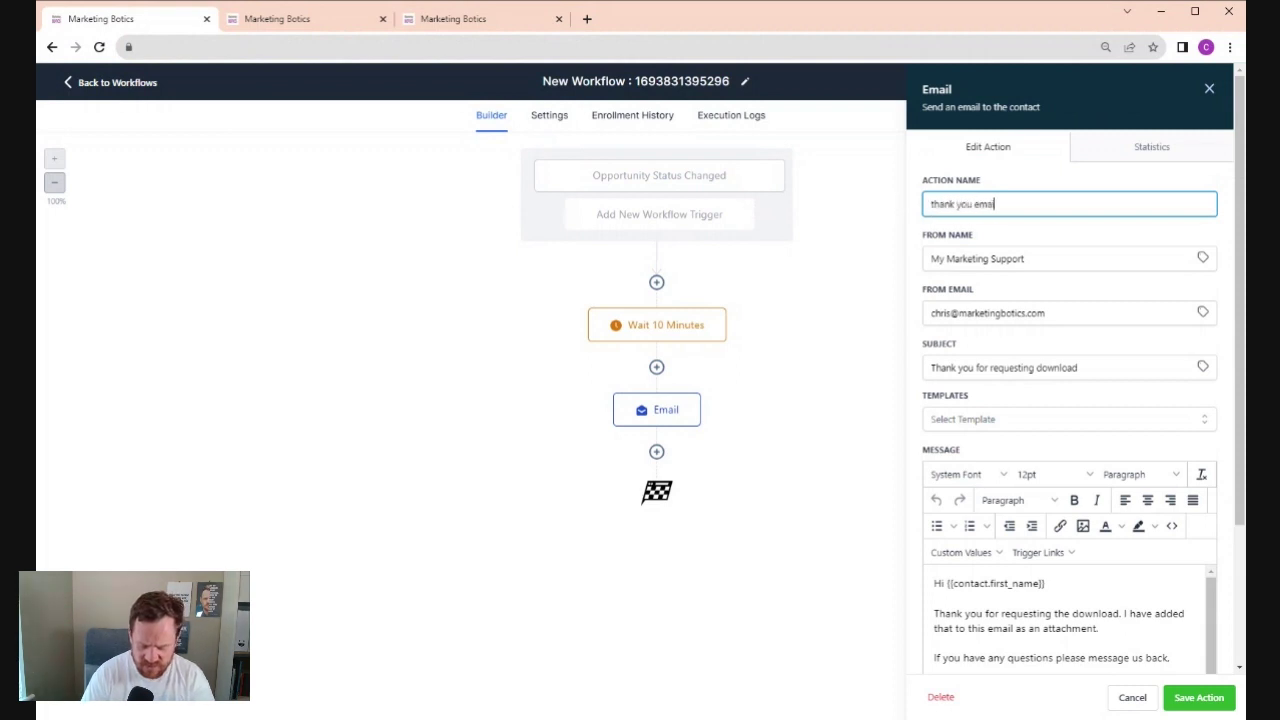
type("l; and download")
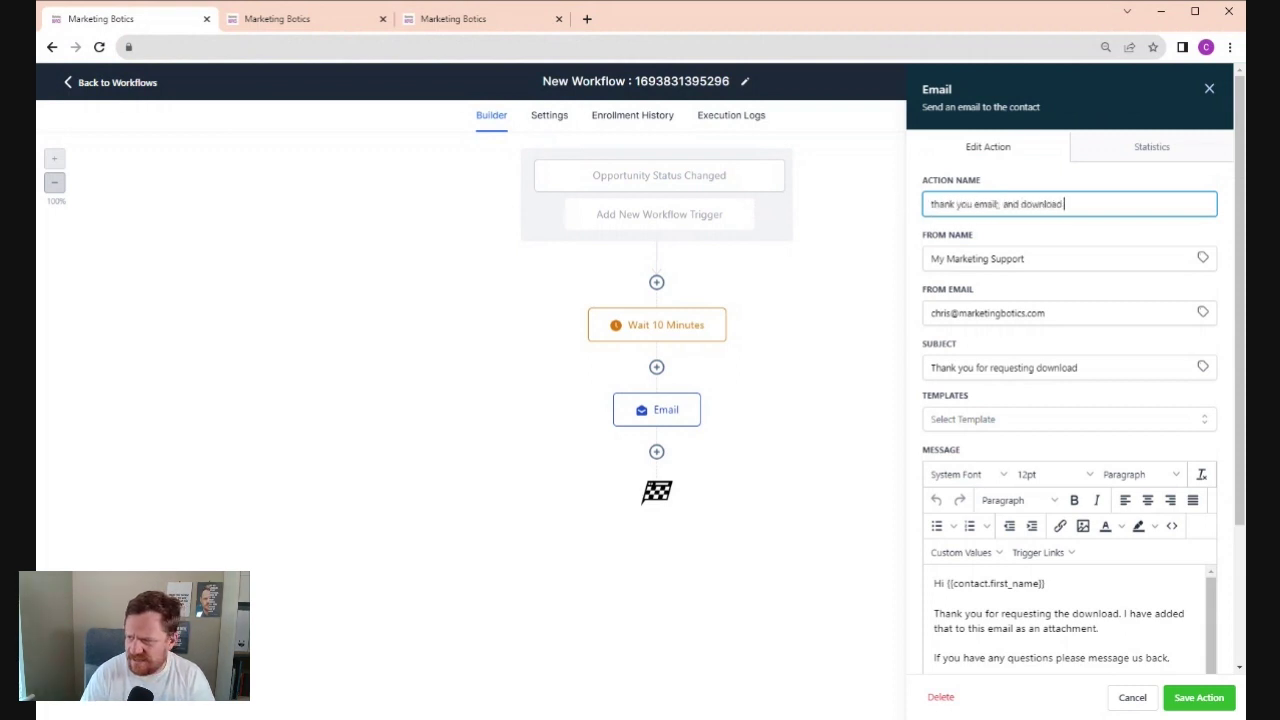
type(" attache")
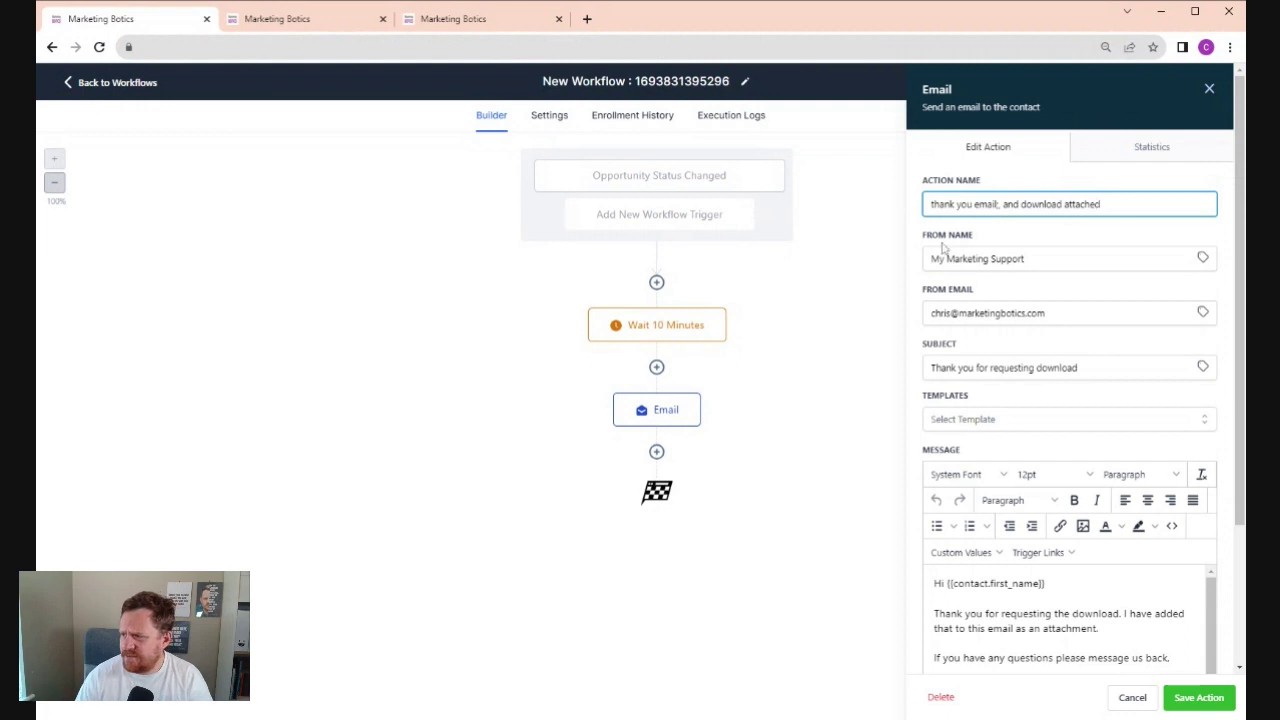
type("d")
left_click(1199, 697)
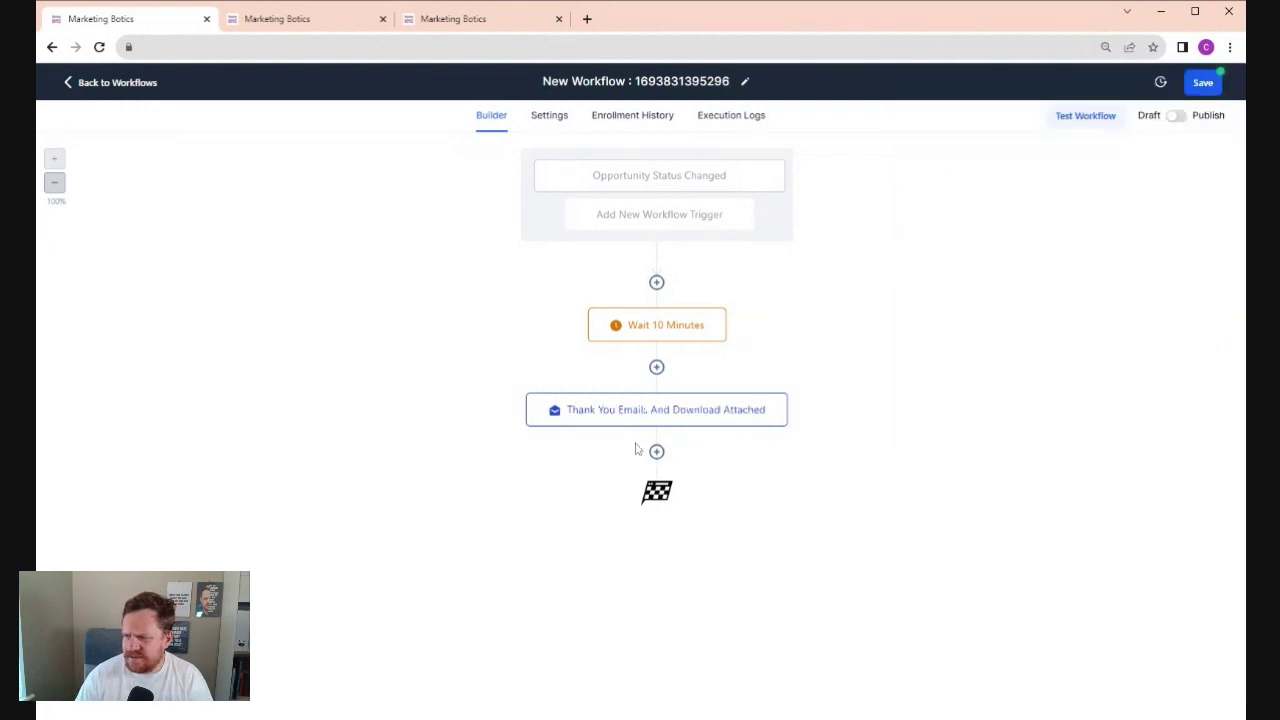
After the thank-you email, add a Wait action with a time delay of 2 days, named "Wait 2 days", and save it
left_click(656, 451)
scroll(1086, 491, "down", 10)
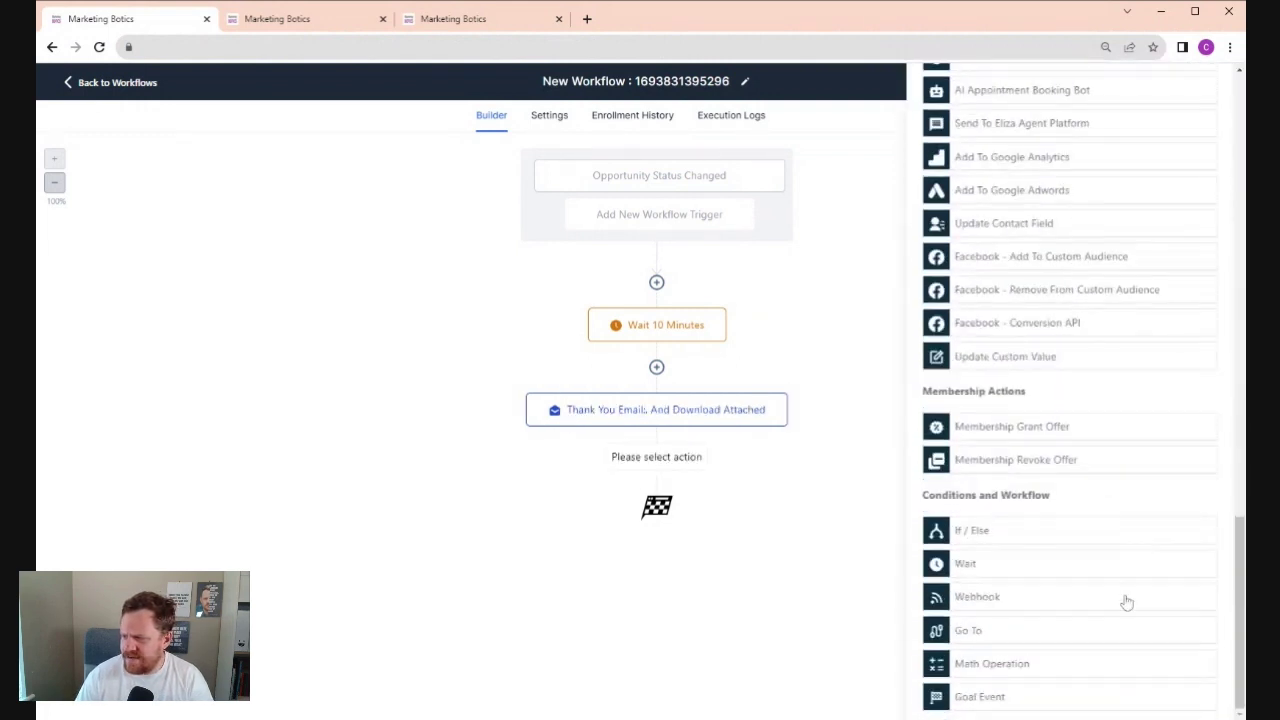
left_click(1006, 566)
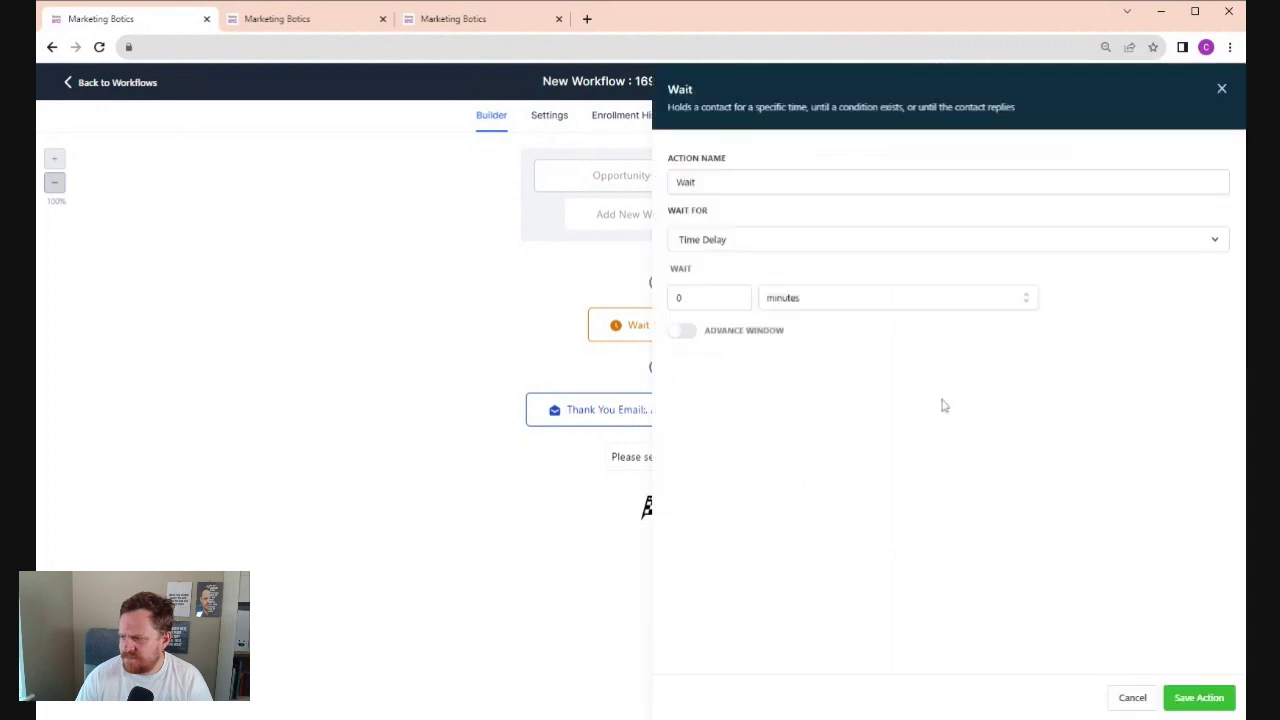
double_click(705, 297)
type("2")
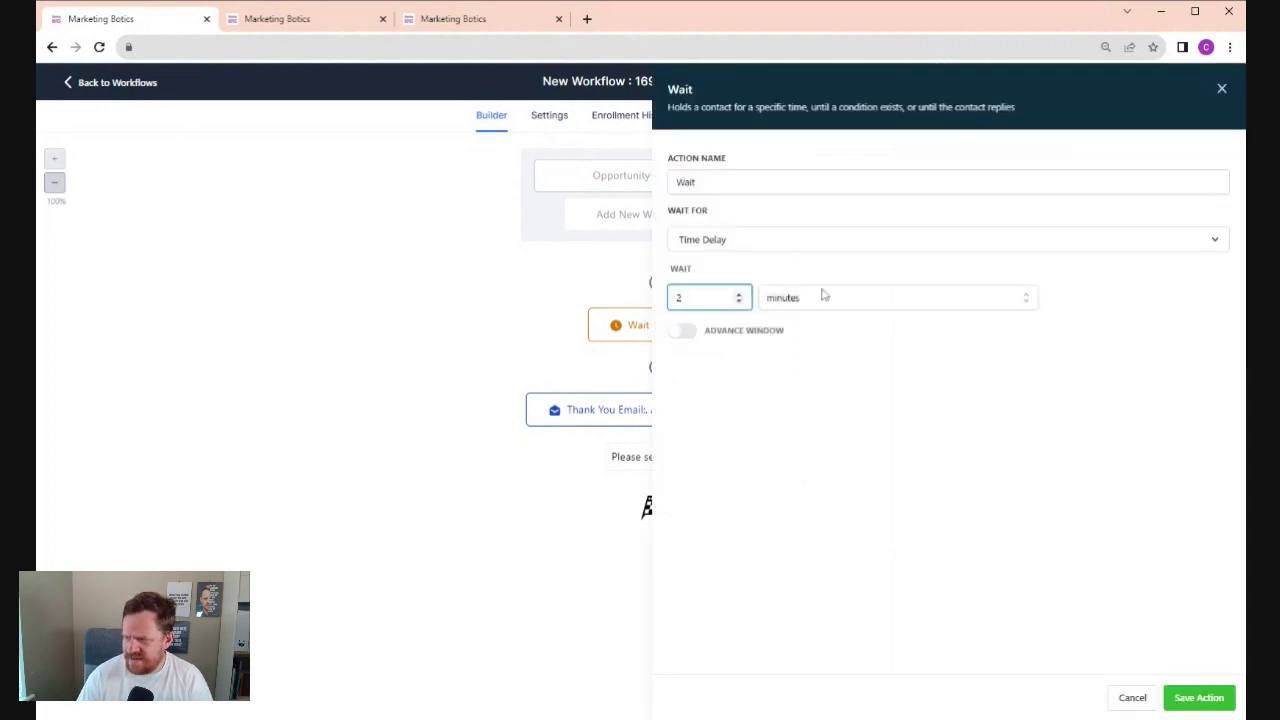
left_click(823, 297)
left_click(812, 372)
left_click(697, 181)
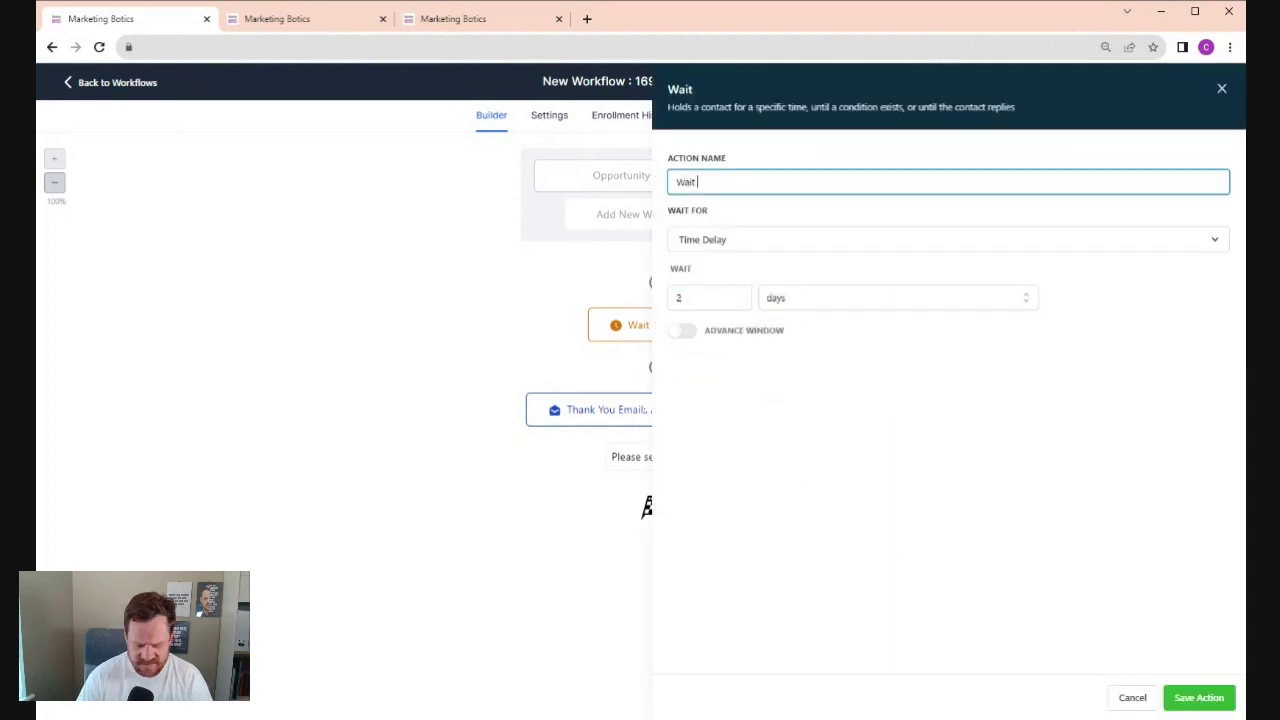
type("2 Days")
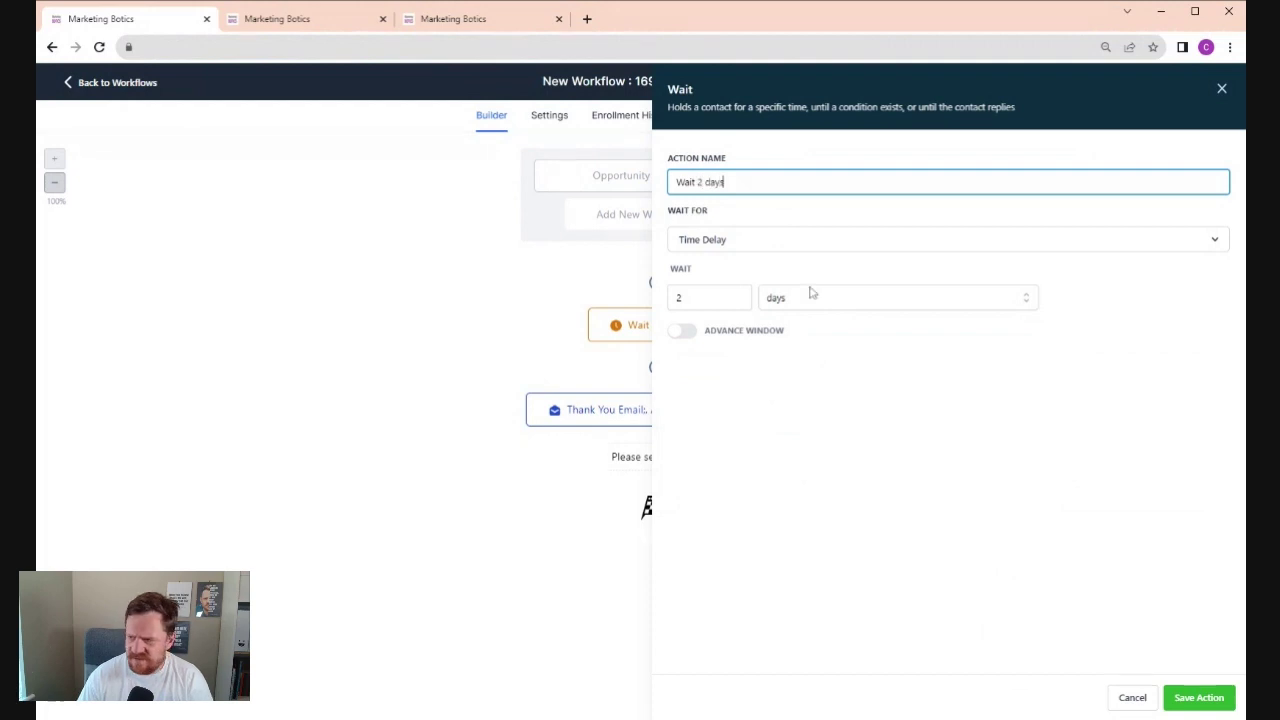
left_click(1212, 697)
Add an If / Else condition after the Wait 2 Days step
left_click(656, 536)
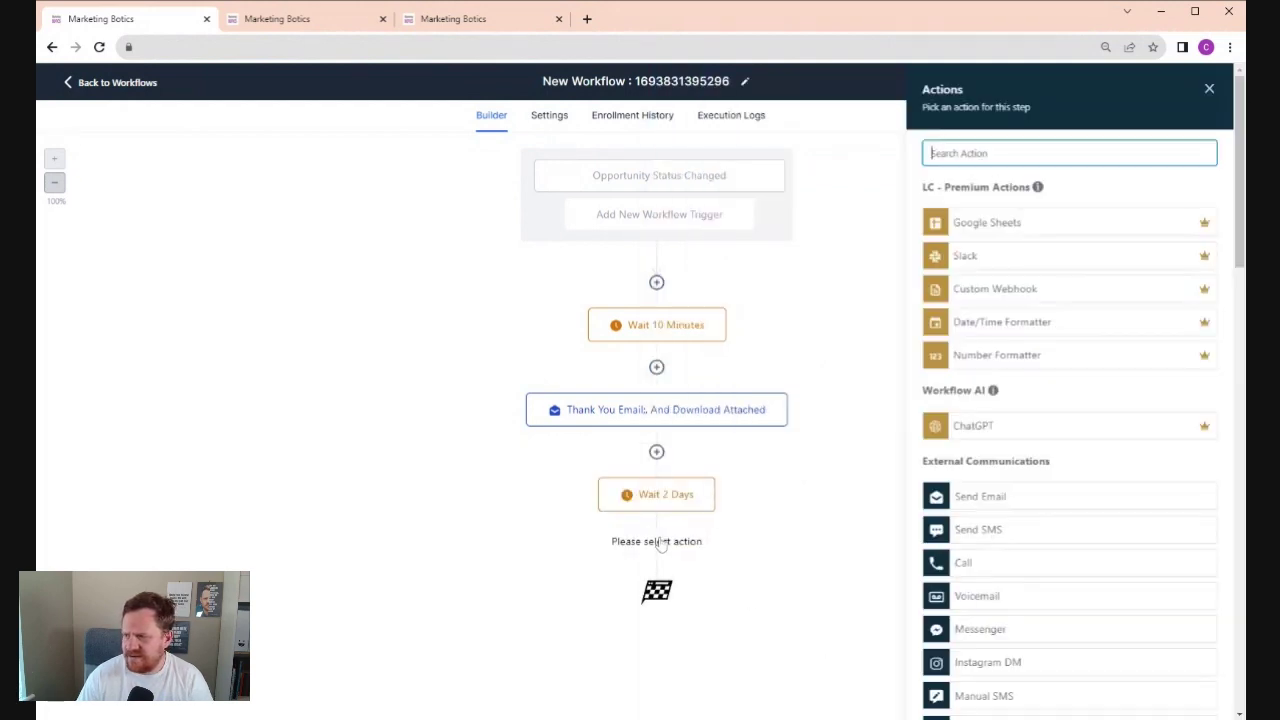
left_click(1209, 88)
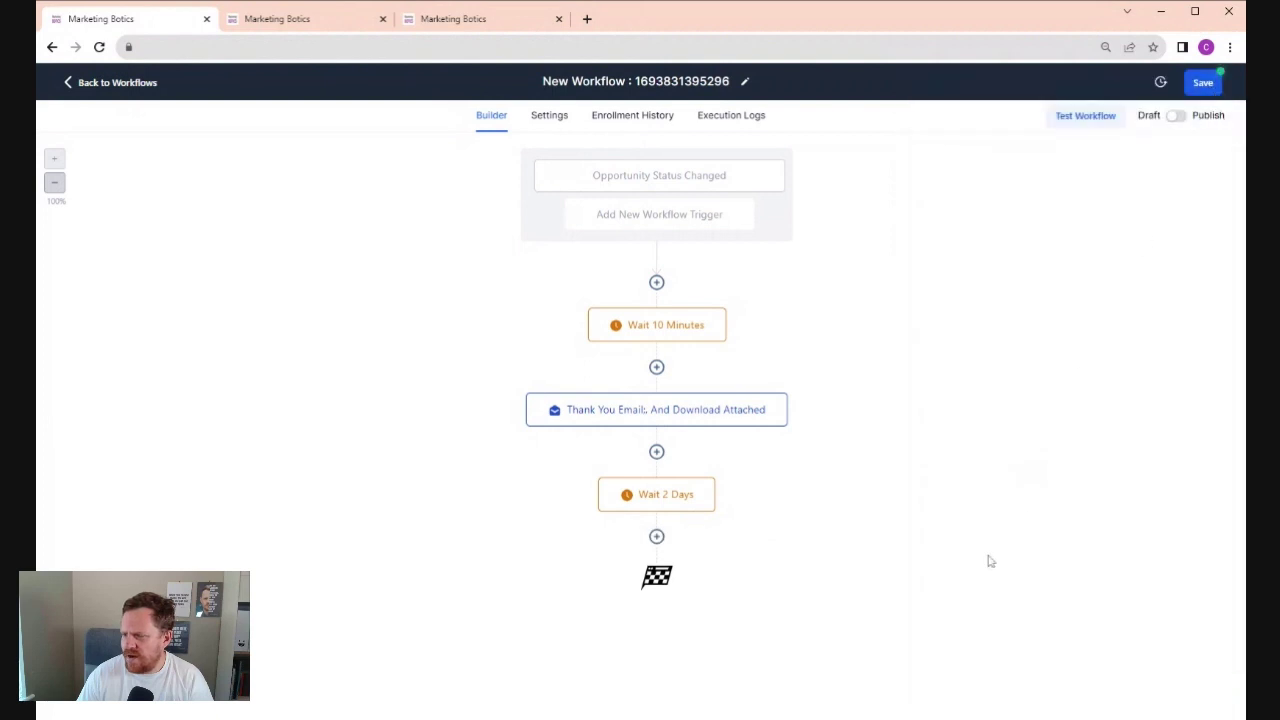
left_click(656, 537)
scroll(1011, 543, "down", 15)
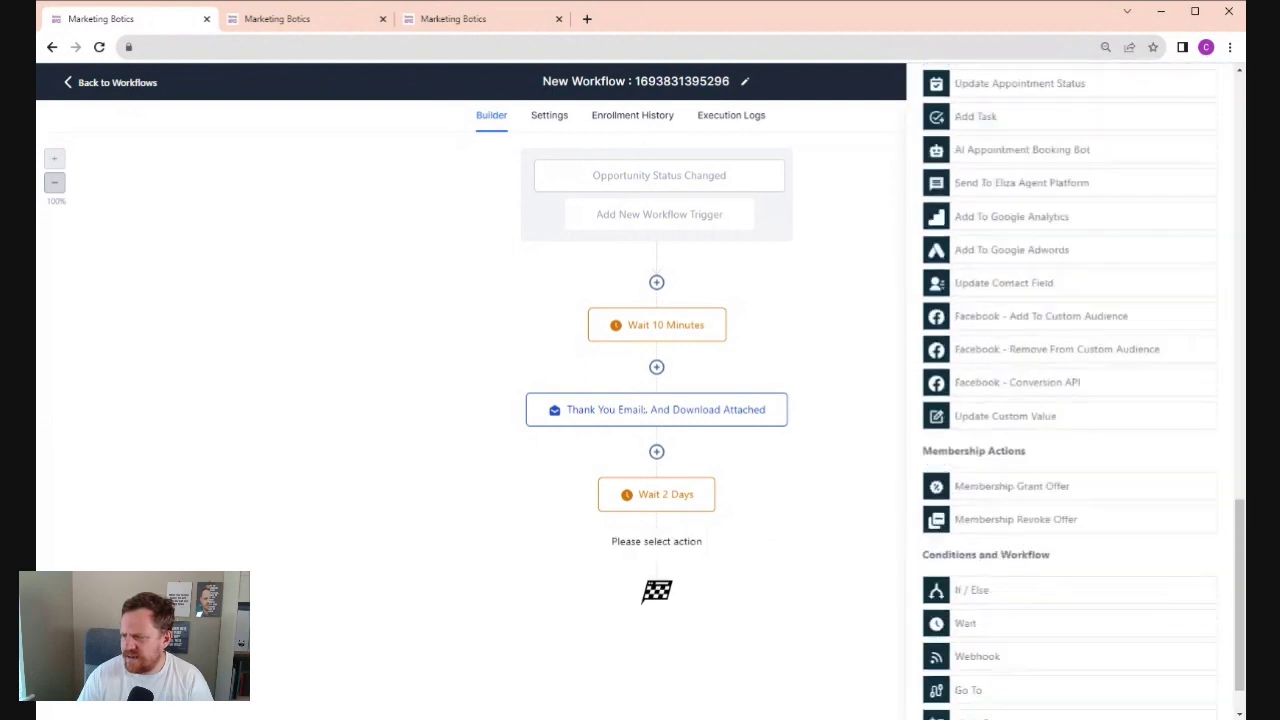
left_click(990, 539)
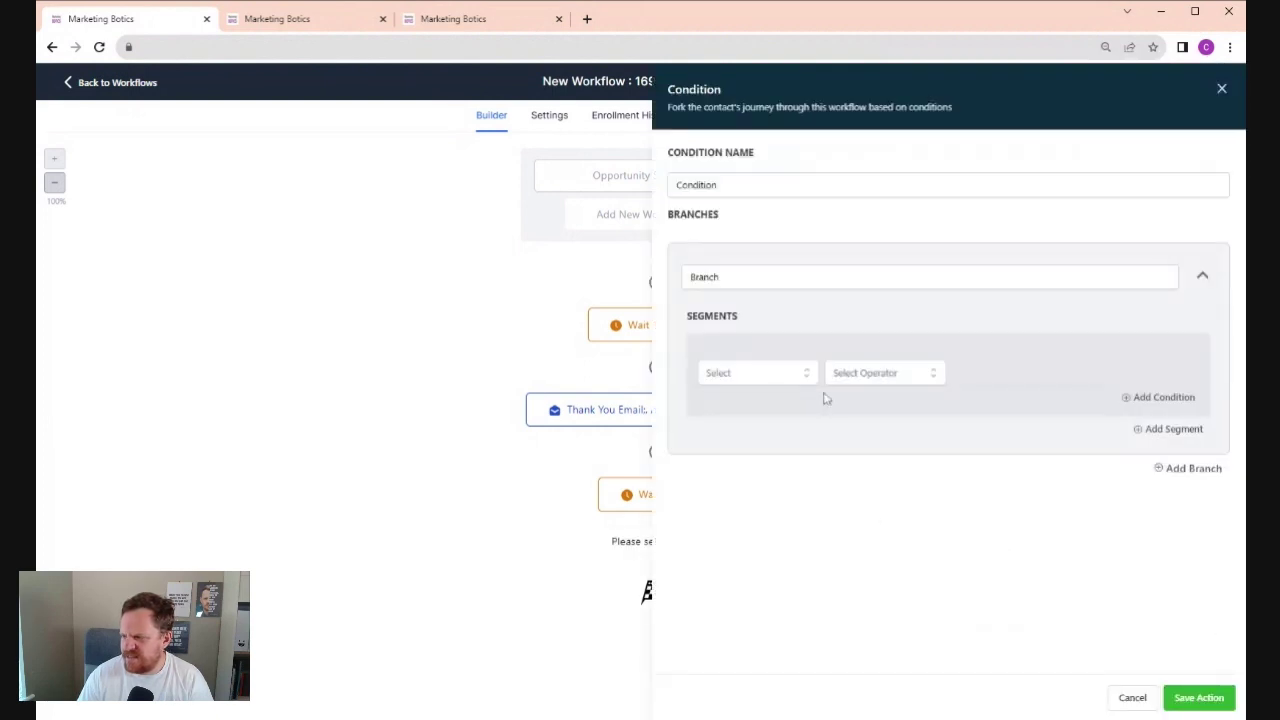
Examine the Contact Details fields available for the branch's first condition, from the standard fields to the attribution fields
left_click(788, 377)
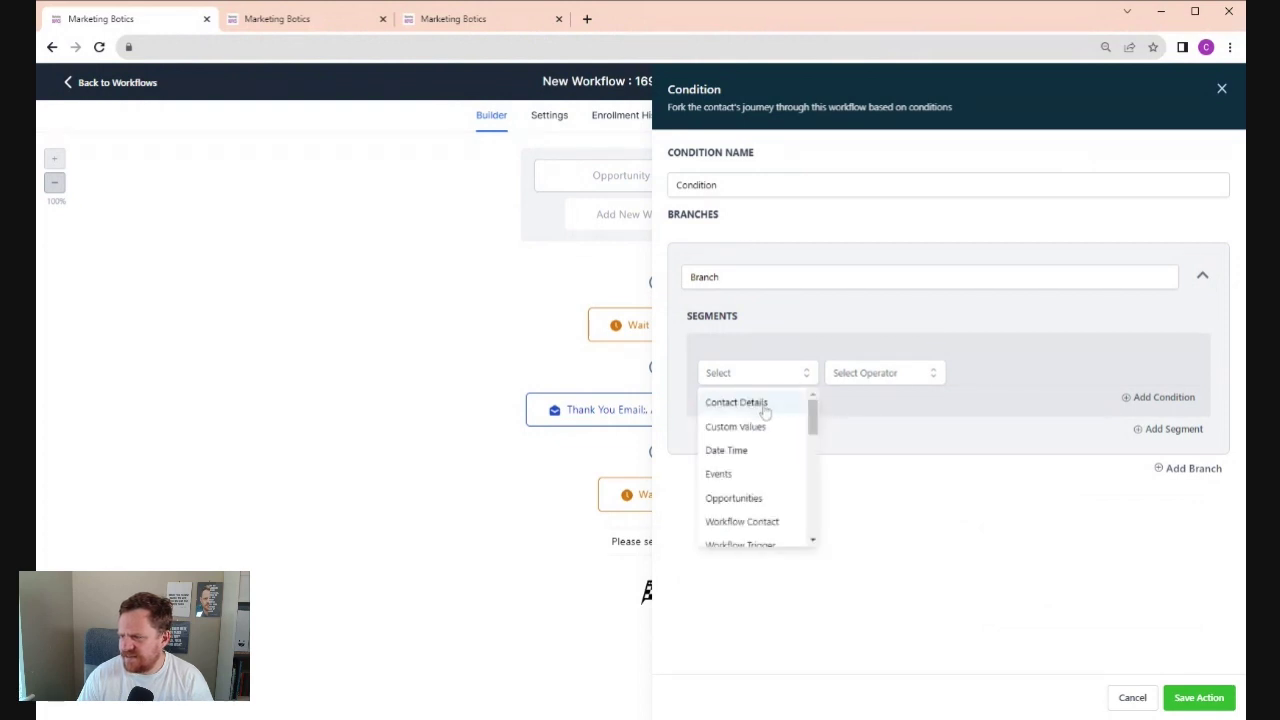
left_click(764, 408)
scroll(771, 510, "down", 4)
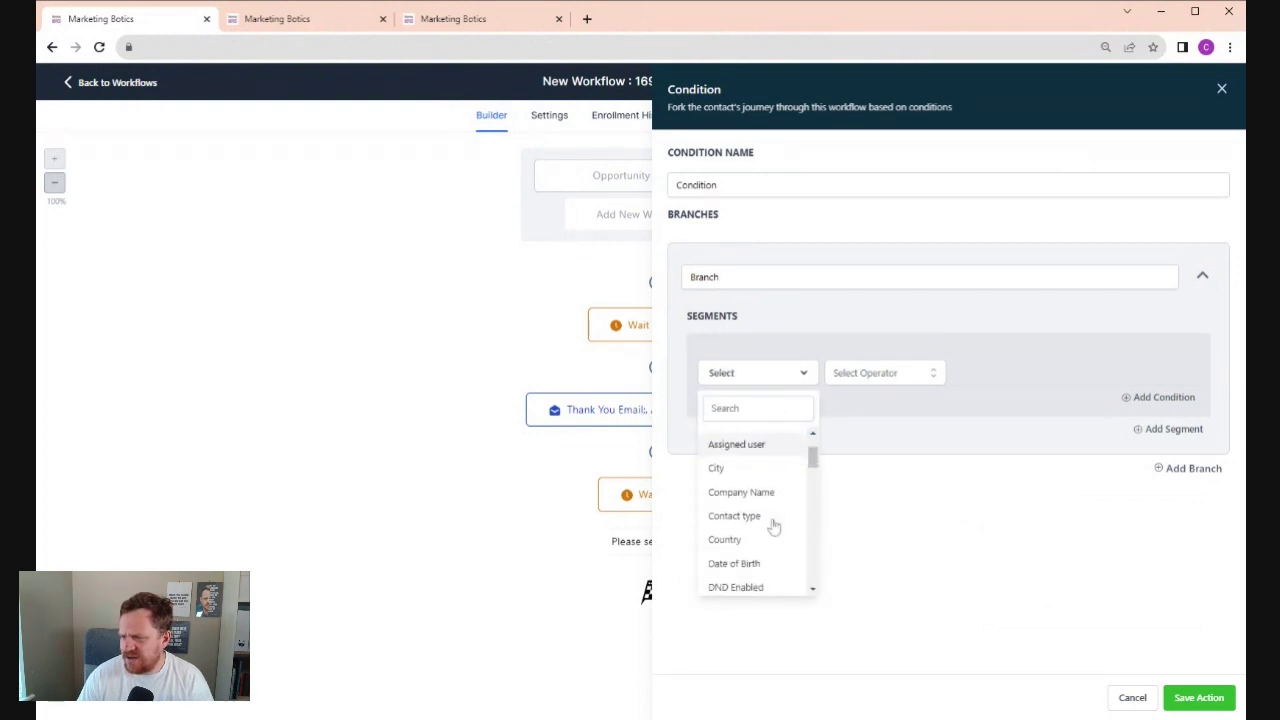
scroll(773, 527, "down", 10)
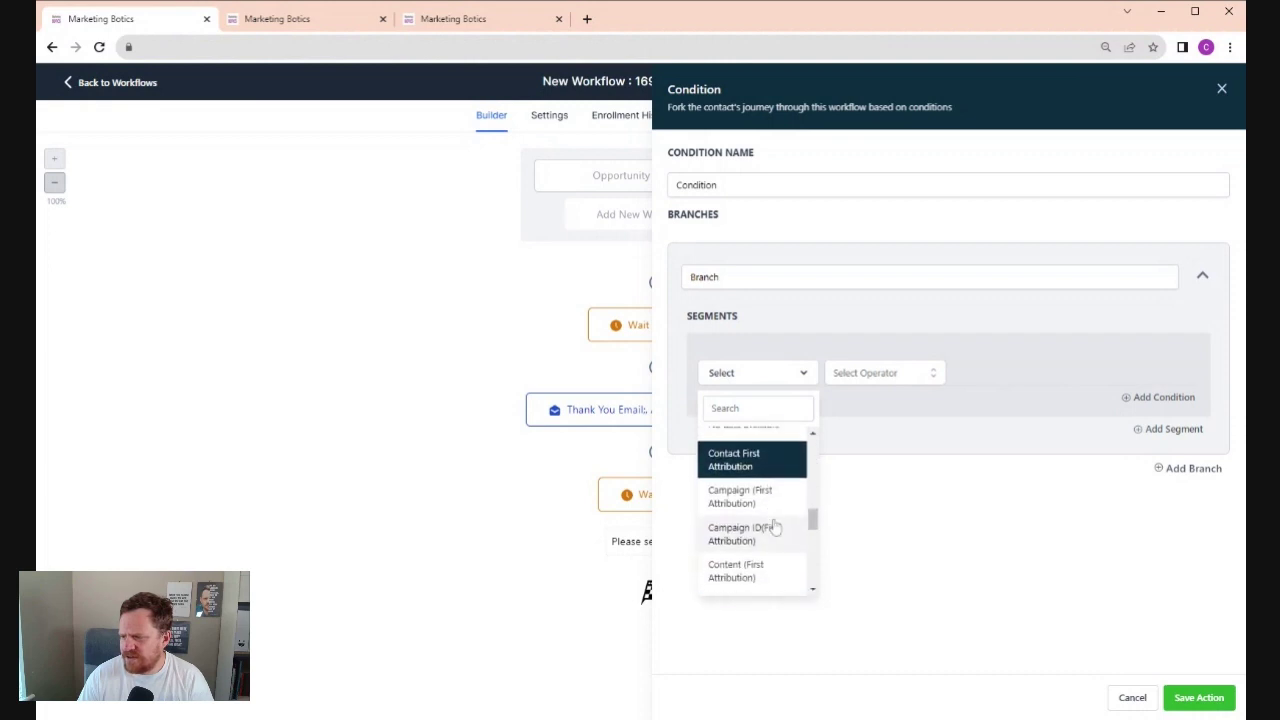
scroll(773, 527, "up", 1)
scroll(773, 527, "down", 6)
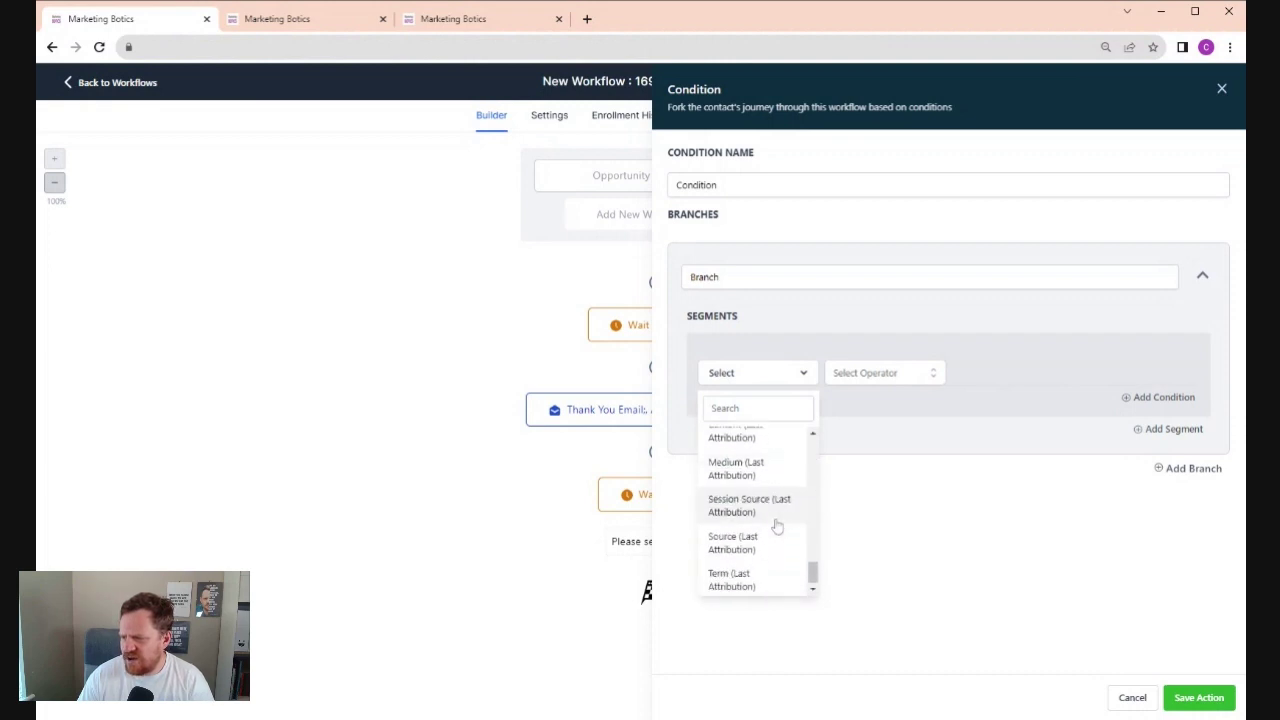
scroll(770, 480, "up", 15)
scroll(768, 443, "up", 5)
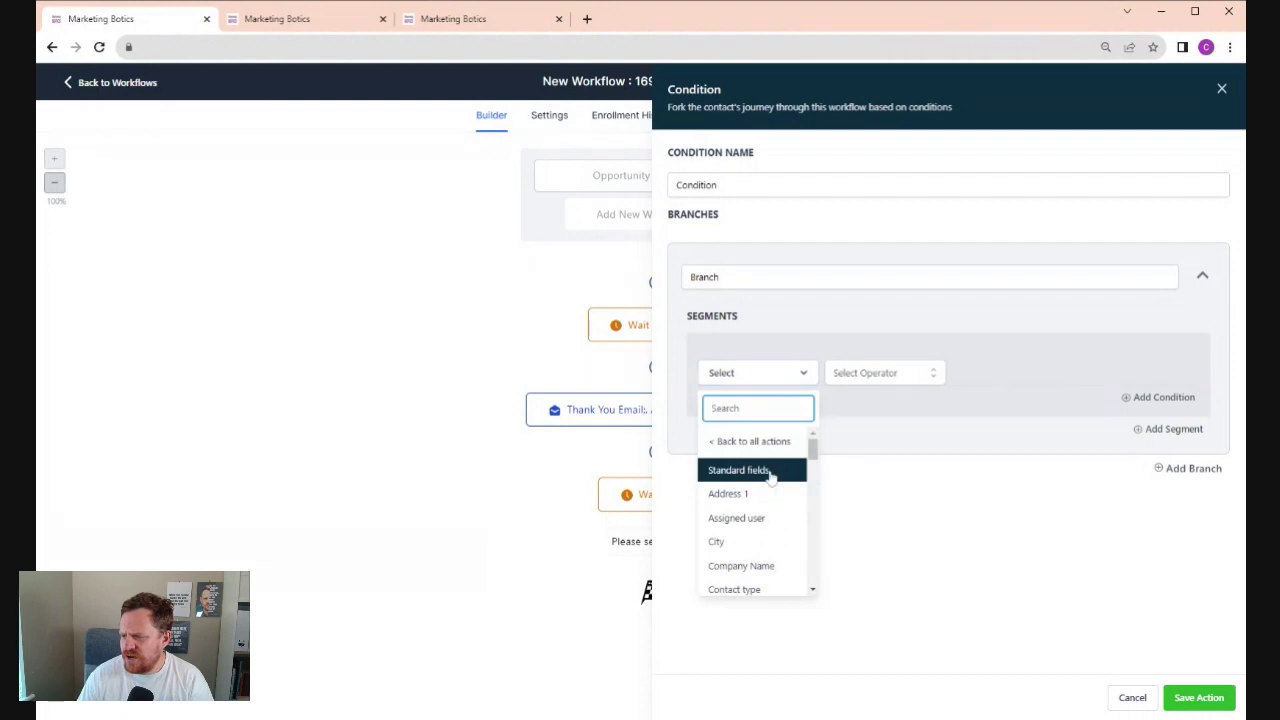
Examine the other condition categories for the branch, including the Events options
left_click(746, 443)
left_click(770, 374)
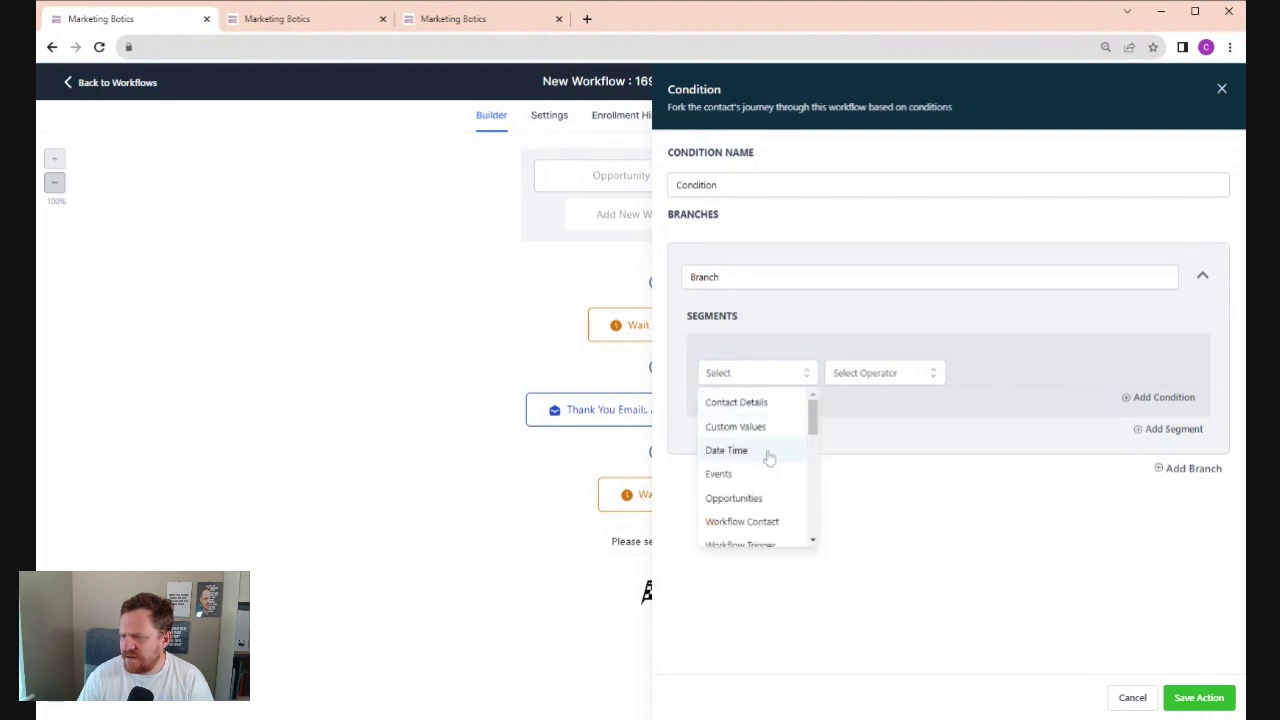
left_click(858, 407)
left_click(796, 387)
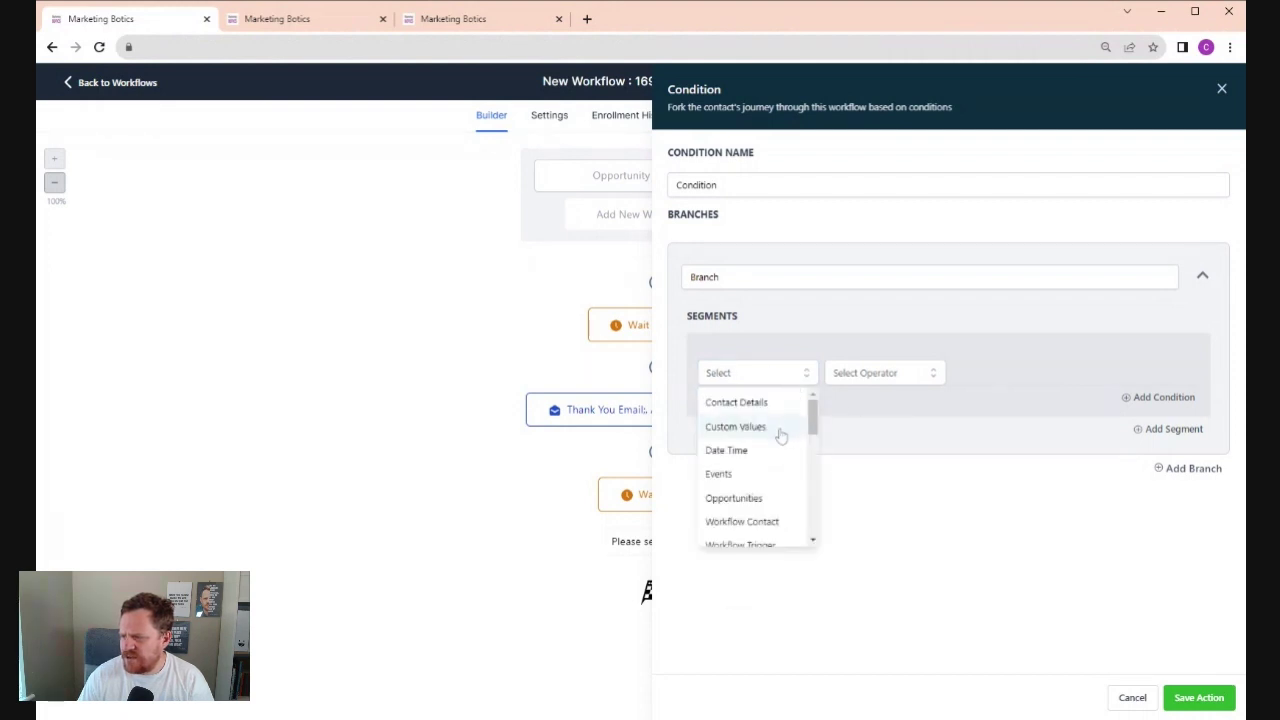
scroll(775, 515, "down", 3)
scroll(766, 494, "up", 3)
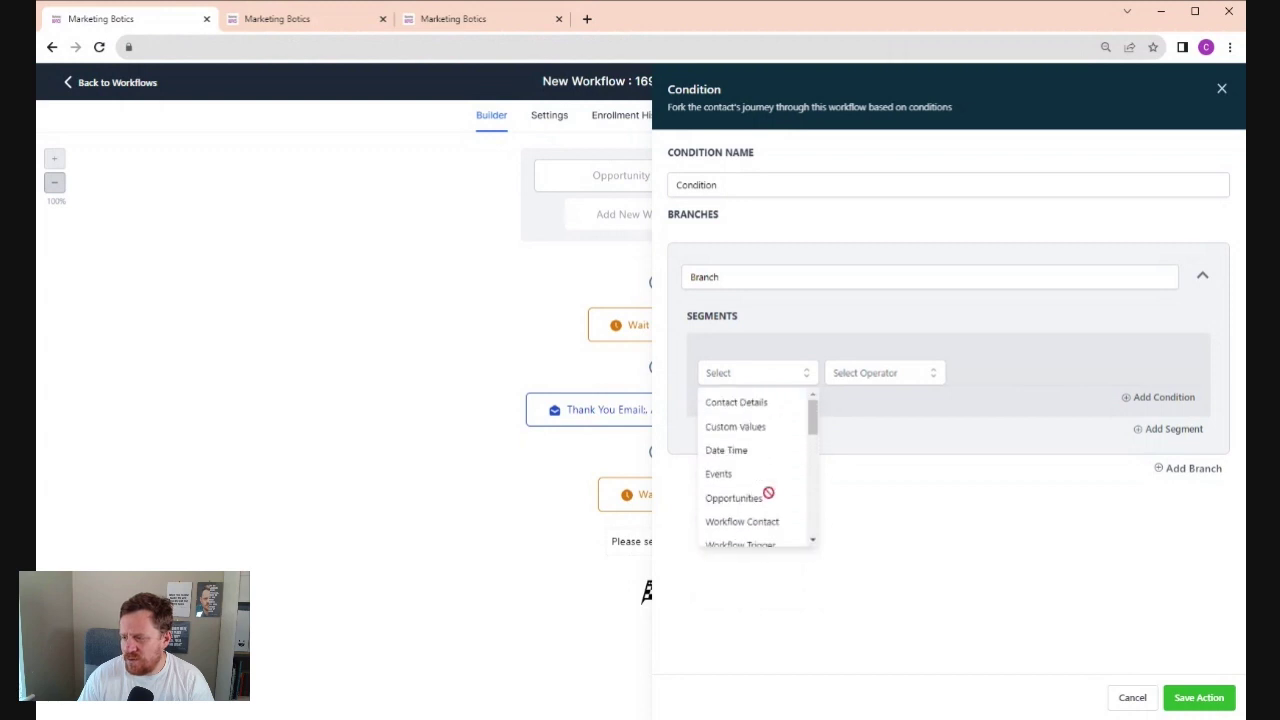
left_click(754, 484)
left_click(857, 437)
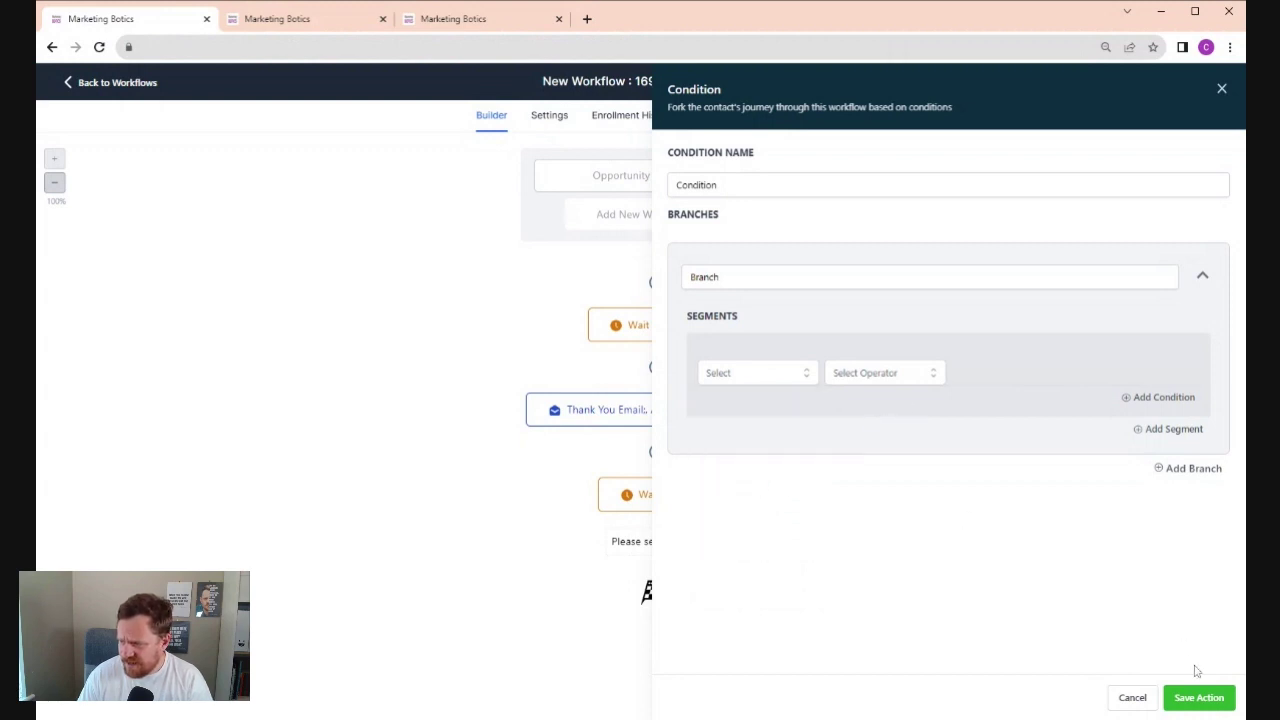
left_click(750, 381)
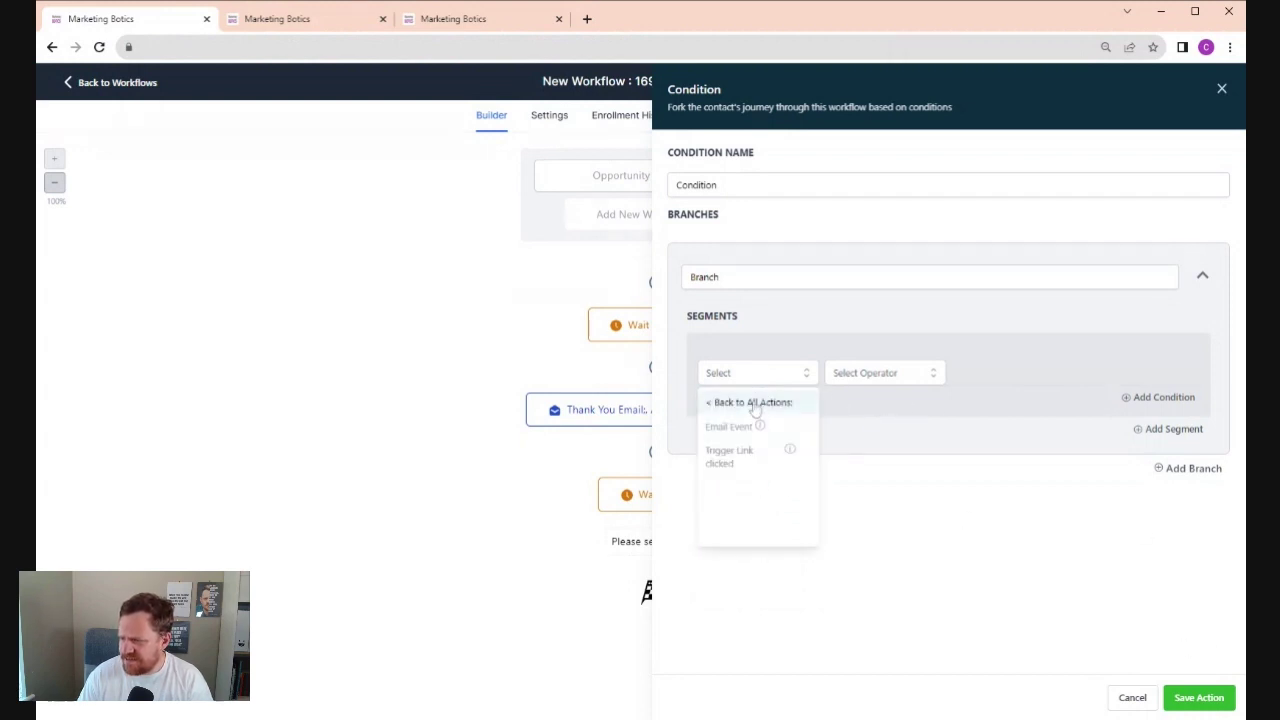
left_click(755, 404)
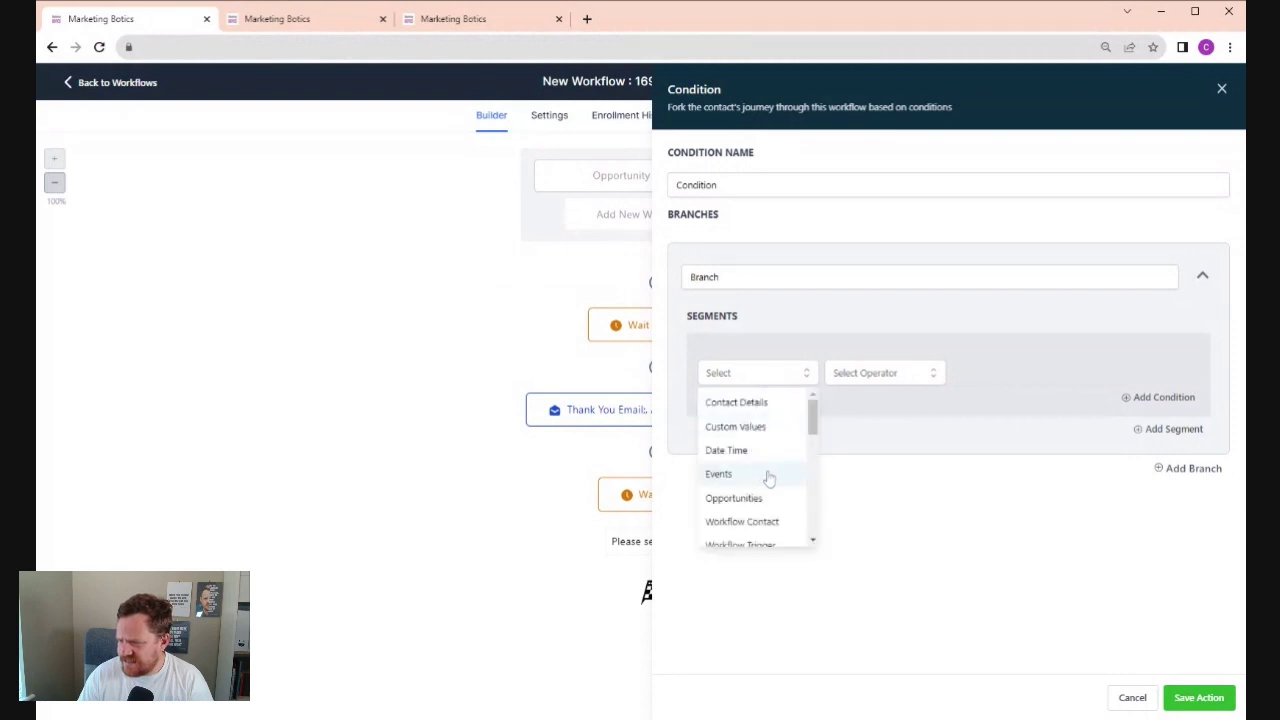
scroll(766, 478, "down", 1)
scroll(755, 452, "up", 1)
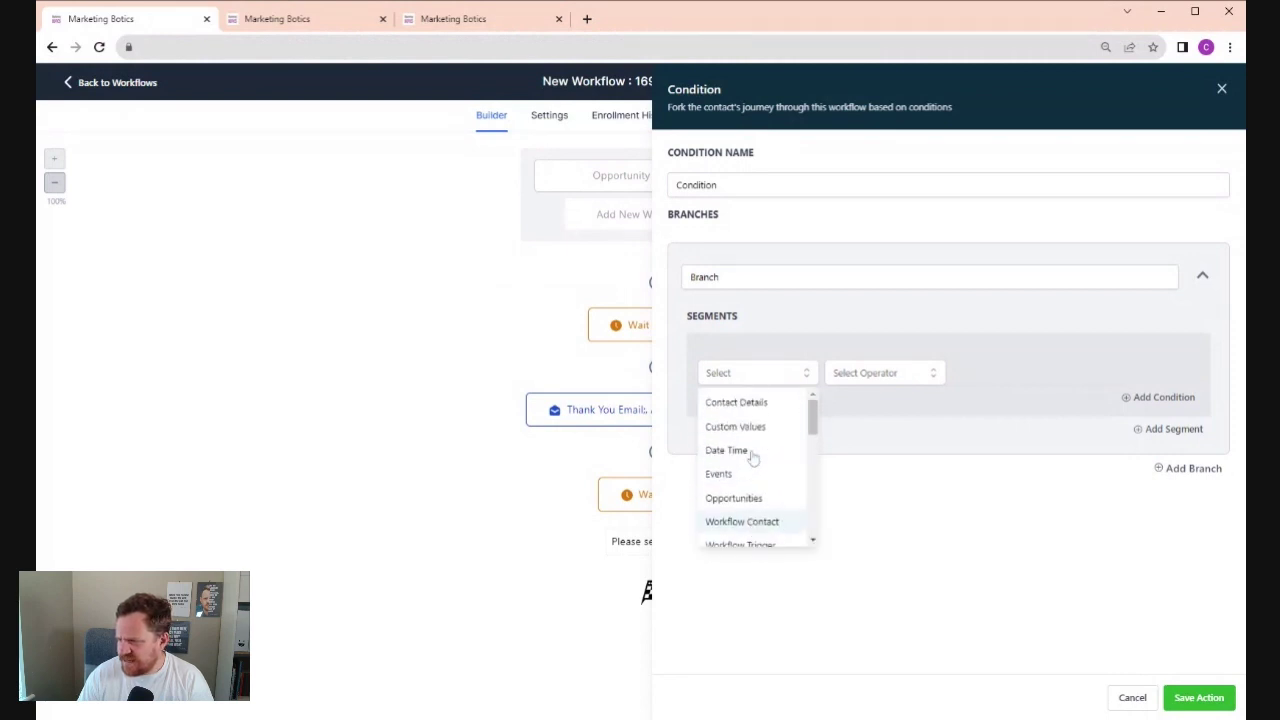
Set the branch condition to the contact detail Tags with the operator Includes
left_click(737, 404)
scroll(757, 494, "down", 5)
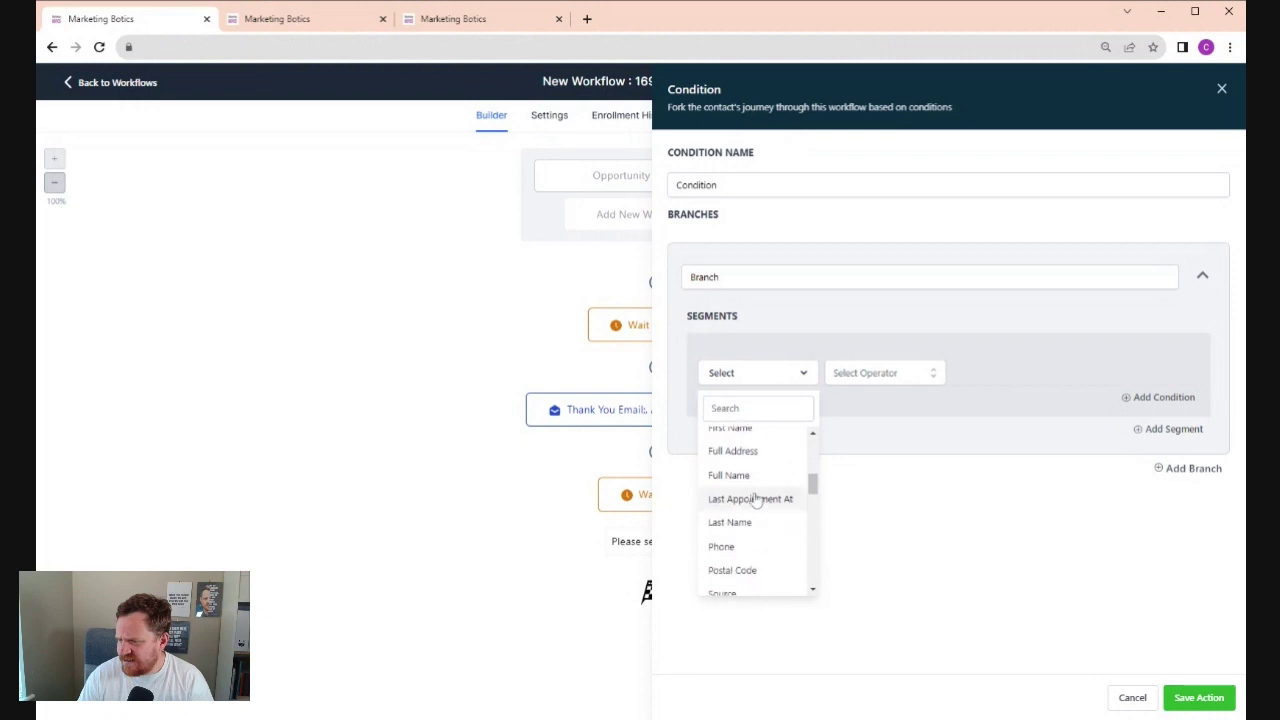
scroll(759, 497, "down", 2)
left_click(764, 492)
left_click(882, 380)
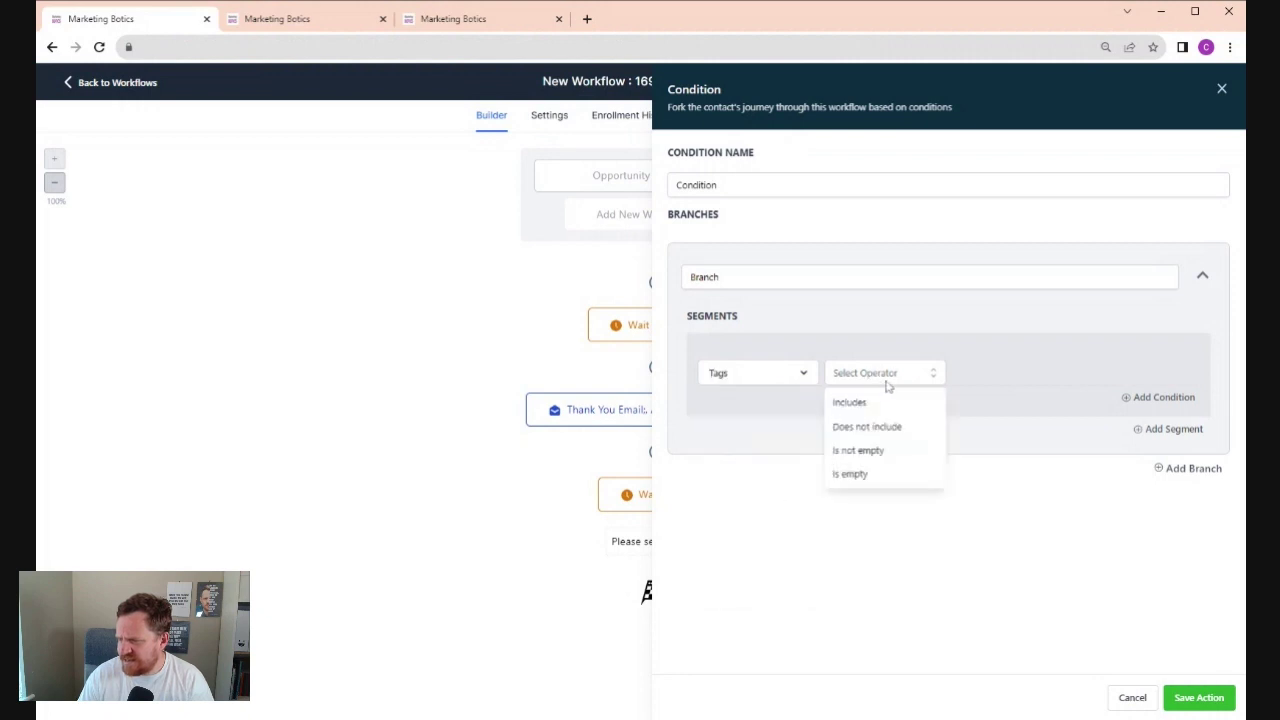
left_click(887, 406)
Add a new tag "New" as the value of the branch's Tags condition and save the action
left_click(995, 381)
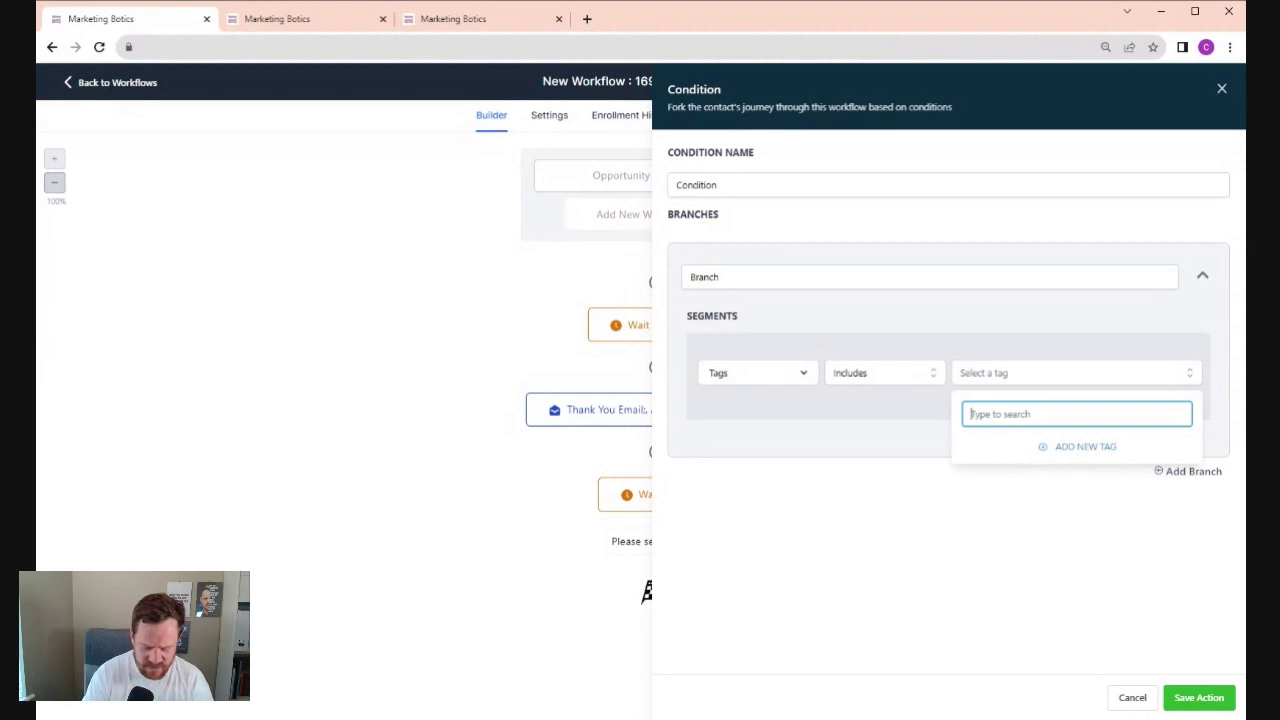
type("New")
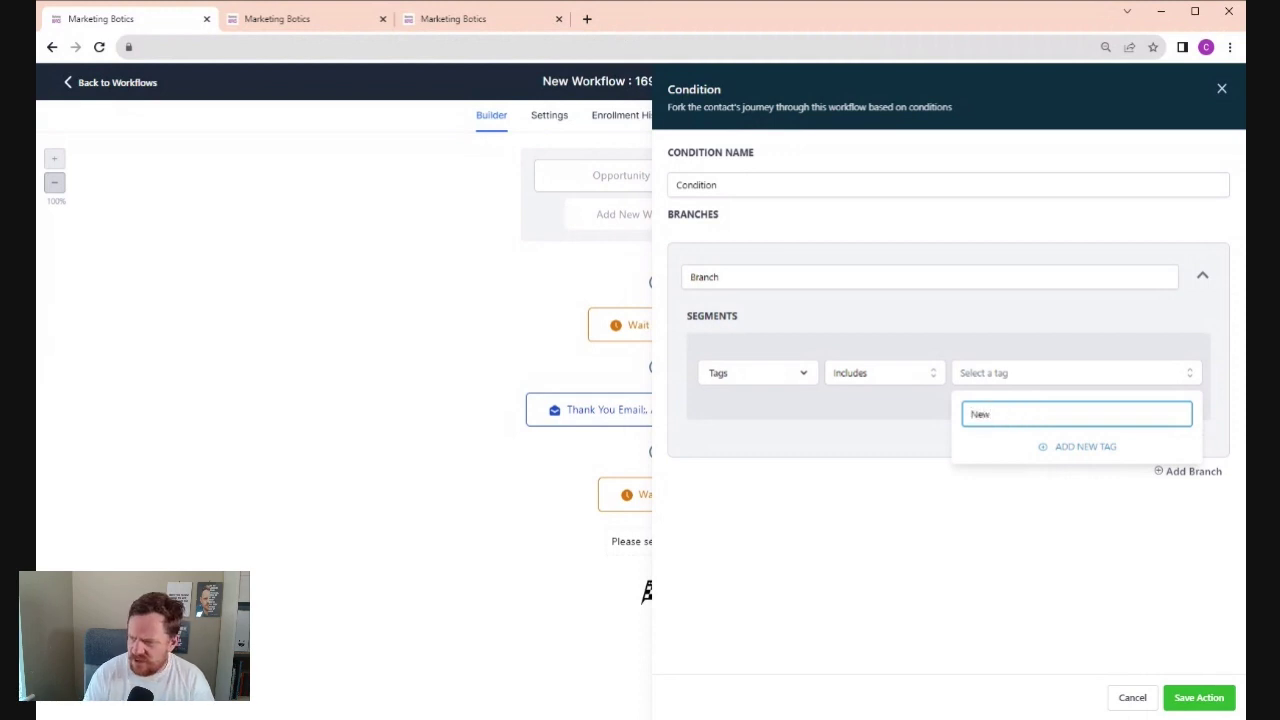
left_click(1085, 447)
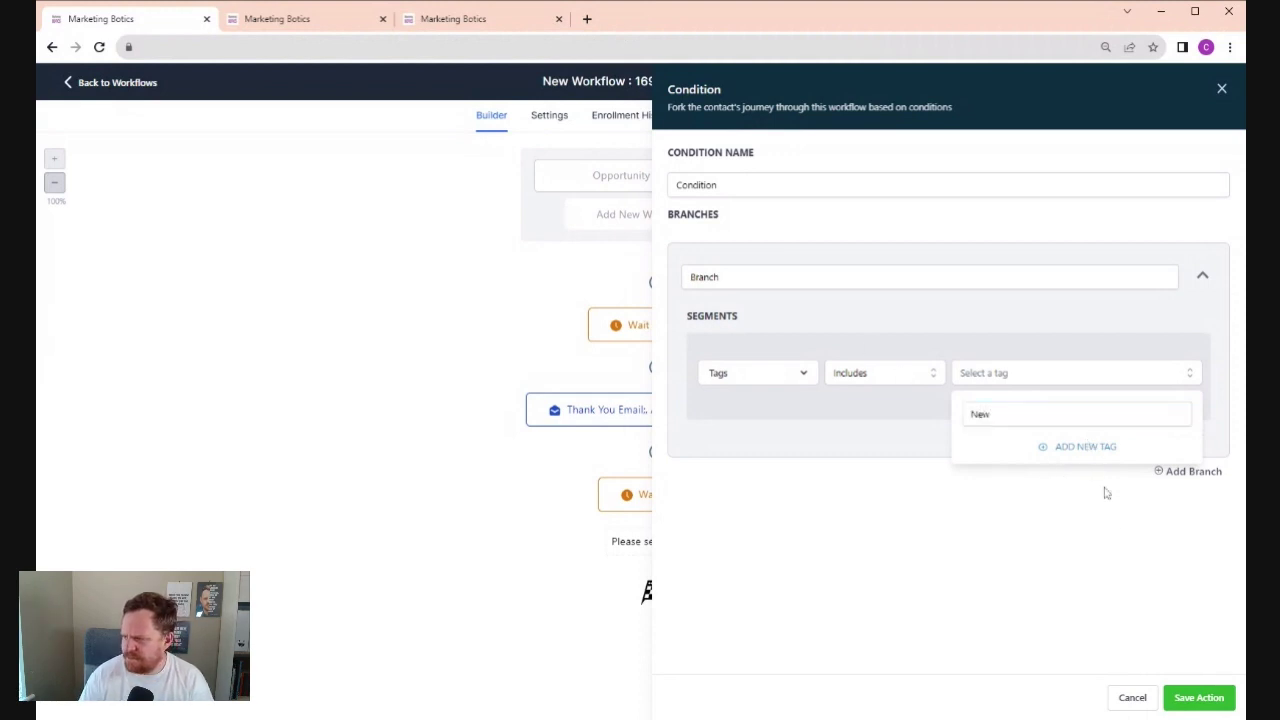
left_click(1212, 700)
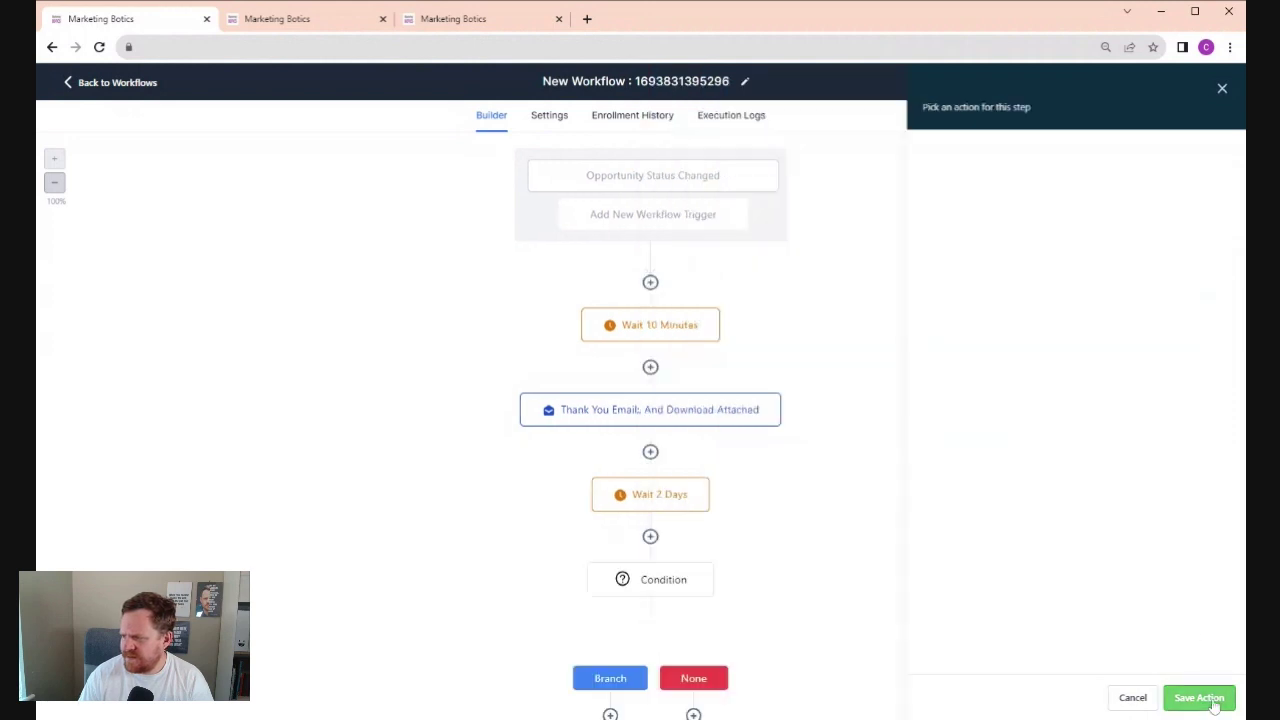
Replace the tag in the branch condition with a new tag "existing customer" and save the condition
scroll(736, 480, "down", 1)
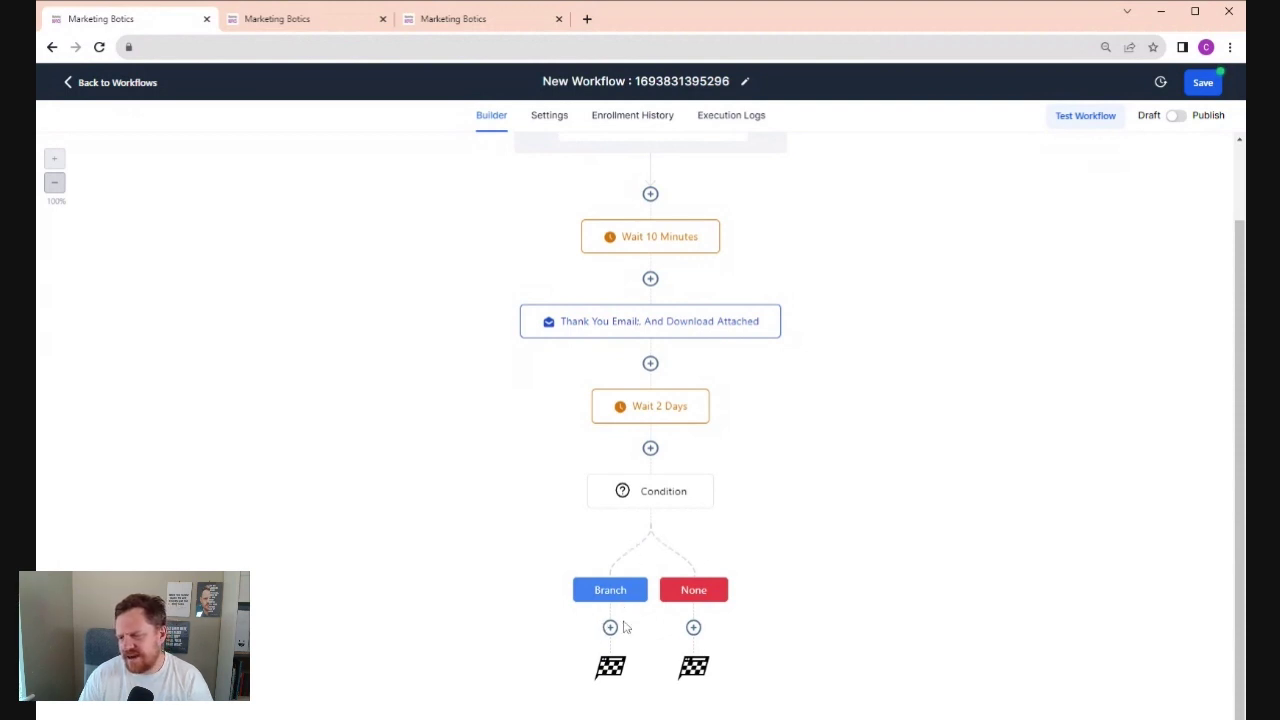
left_click(652, 500)
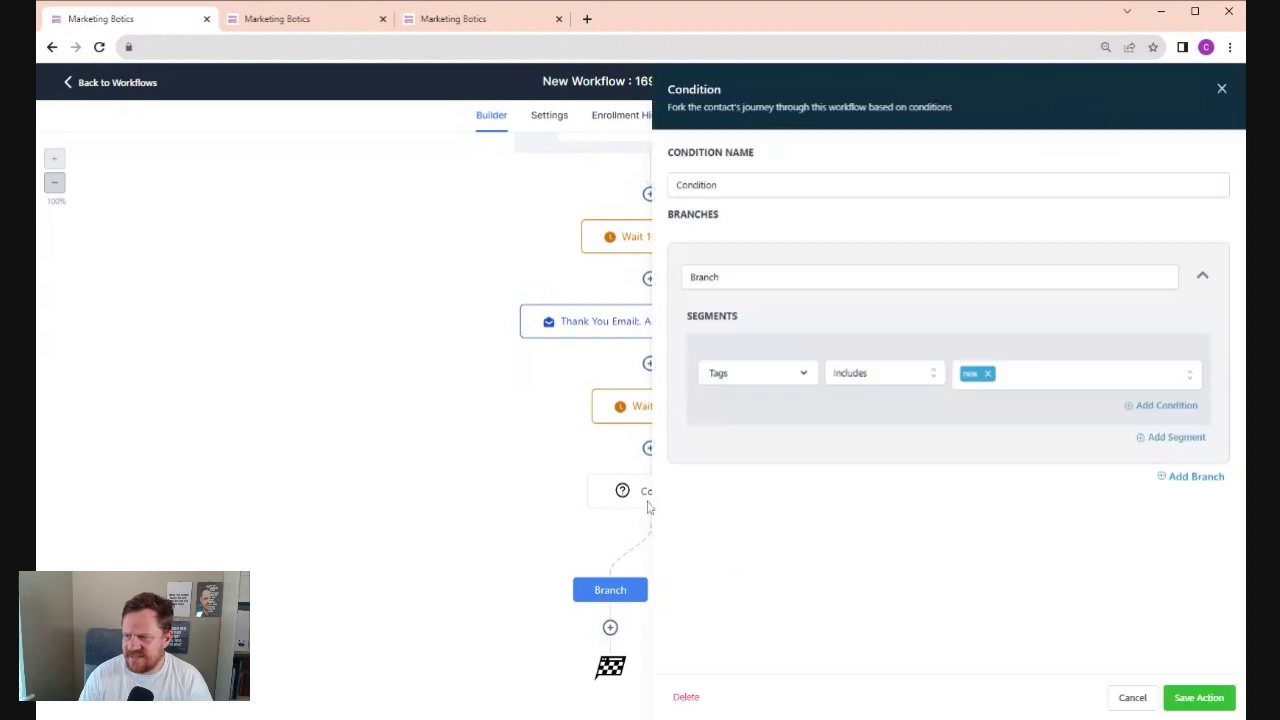
left_click(989, 377)
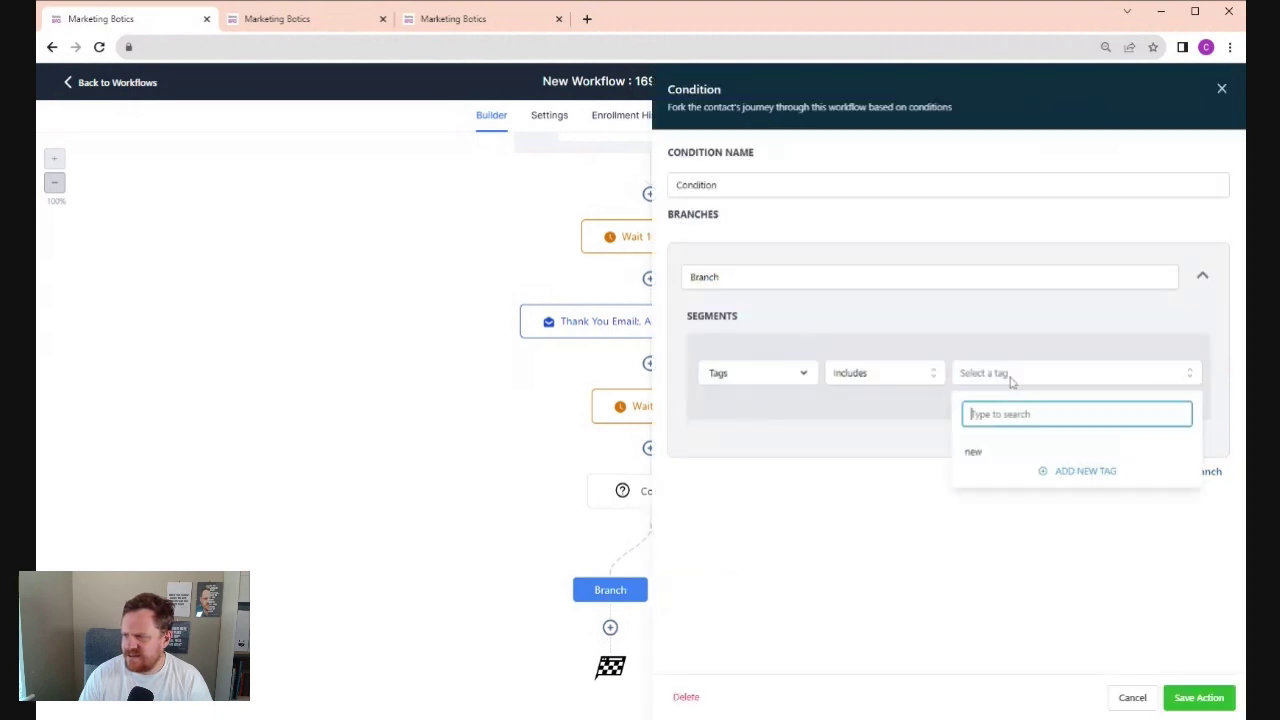
type("exa")
type("isit")
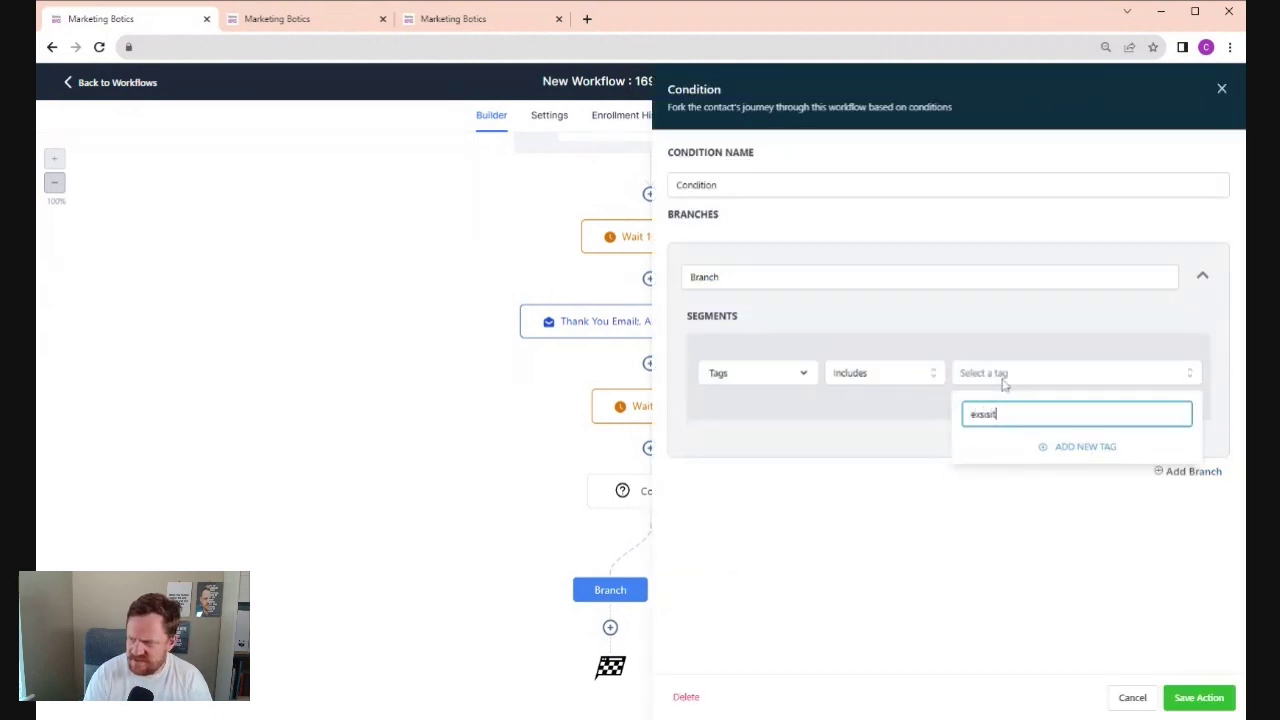
type("ing customer")
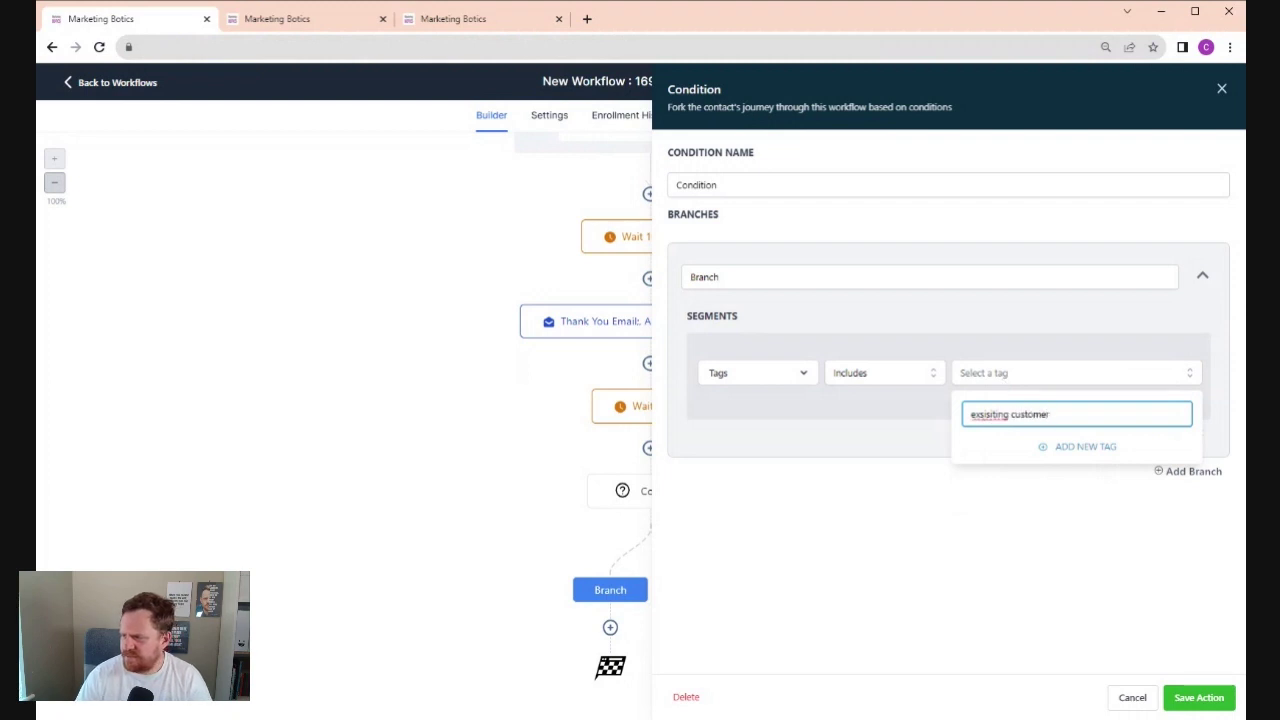
double_click(988, 414)
type("existing")
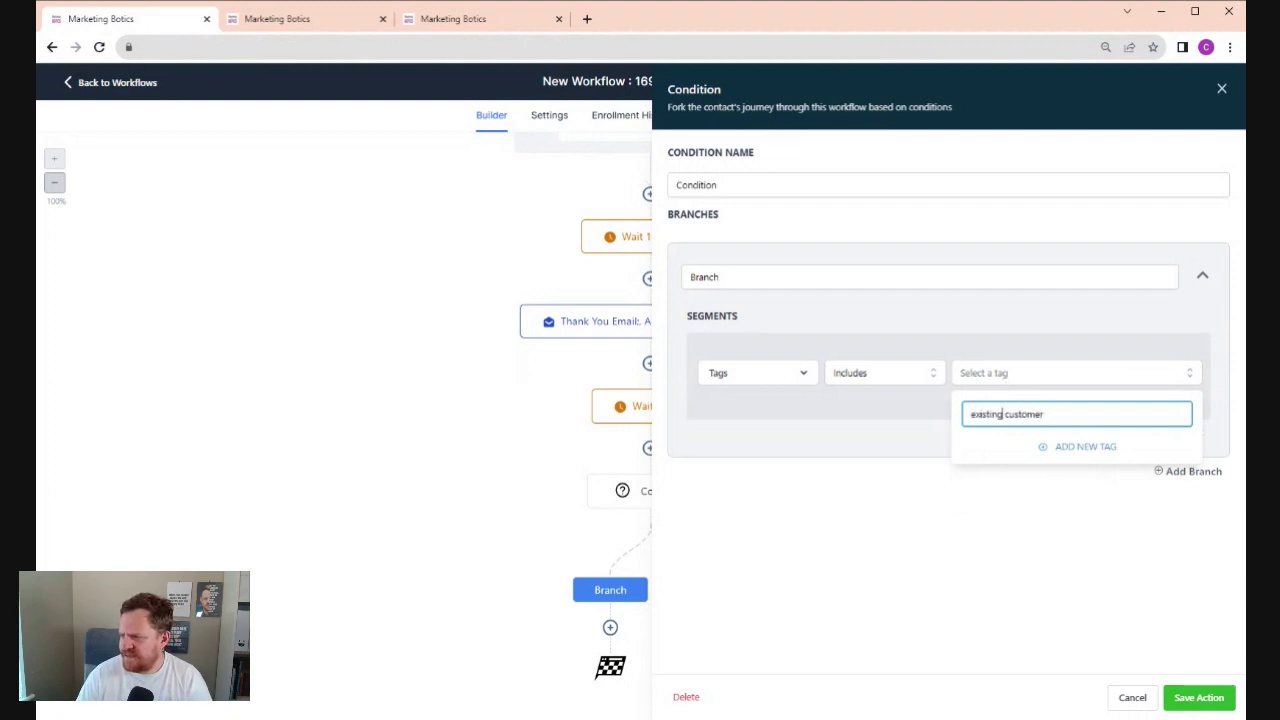
left_click(1088, 447)
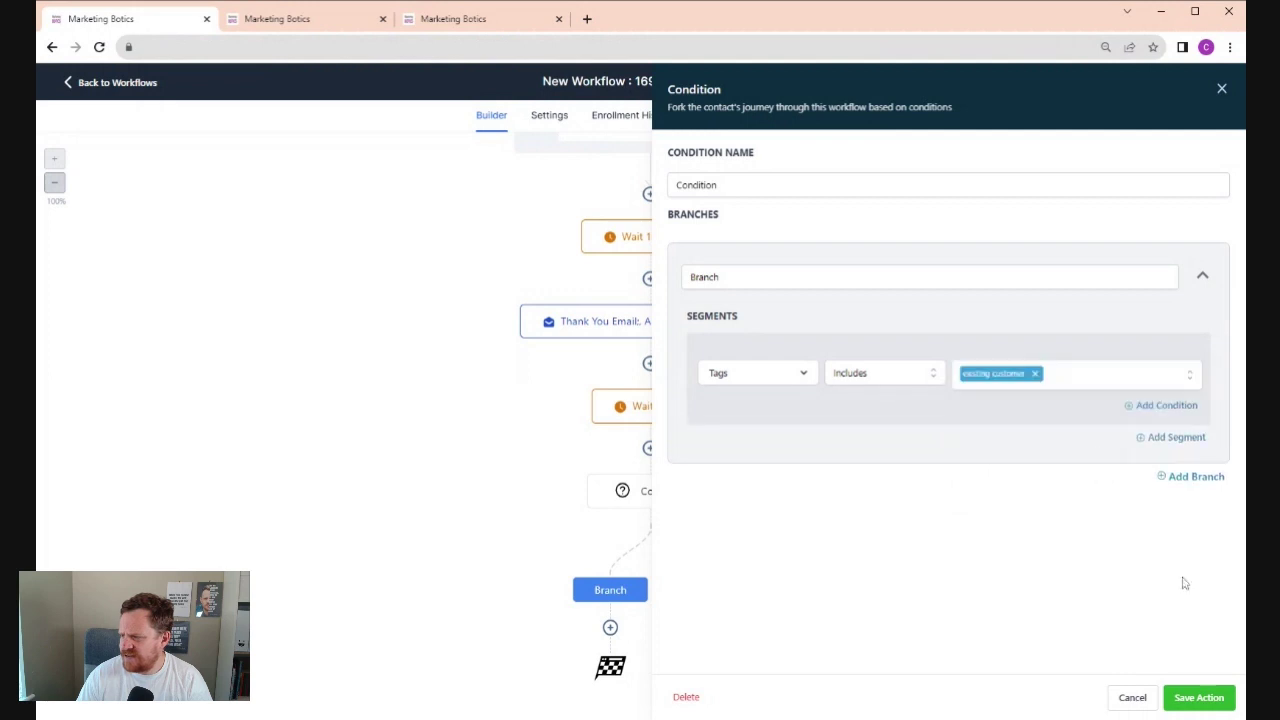
left_click(1199, 697)
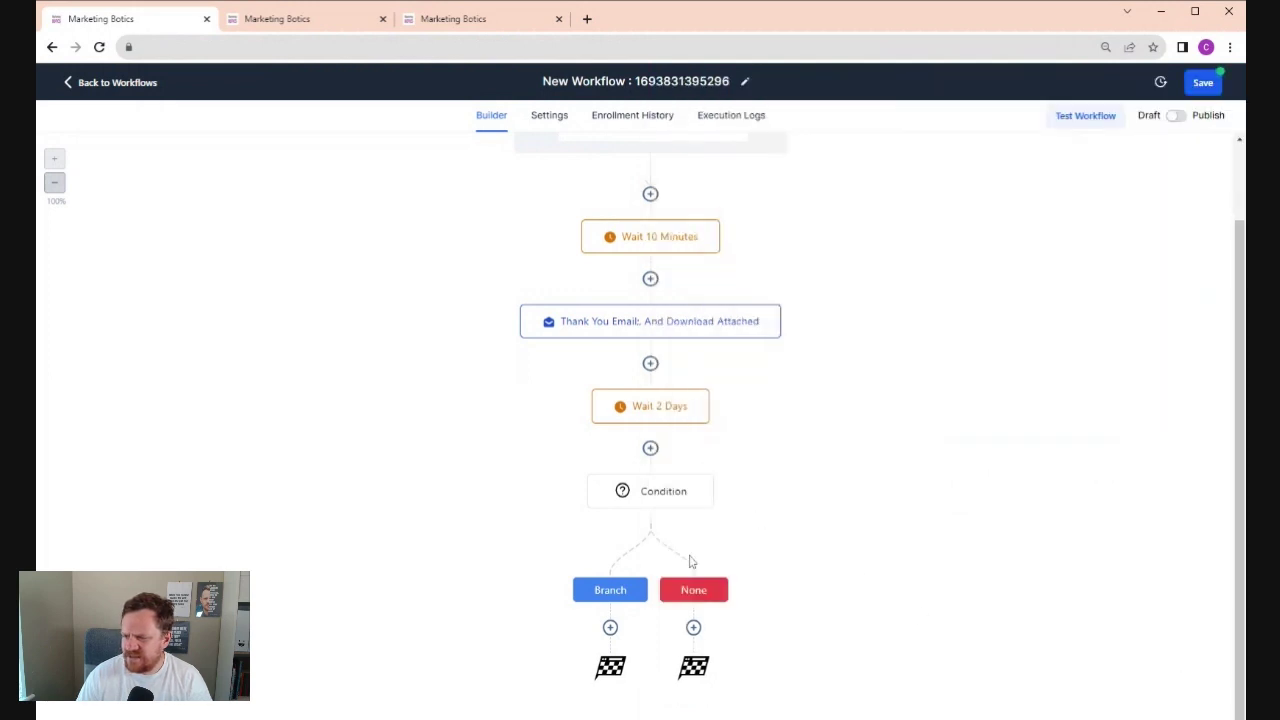
Rename the condition "Condition is set to existing customer" and save it
left_click(633, 495)
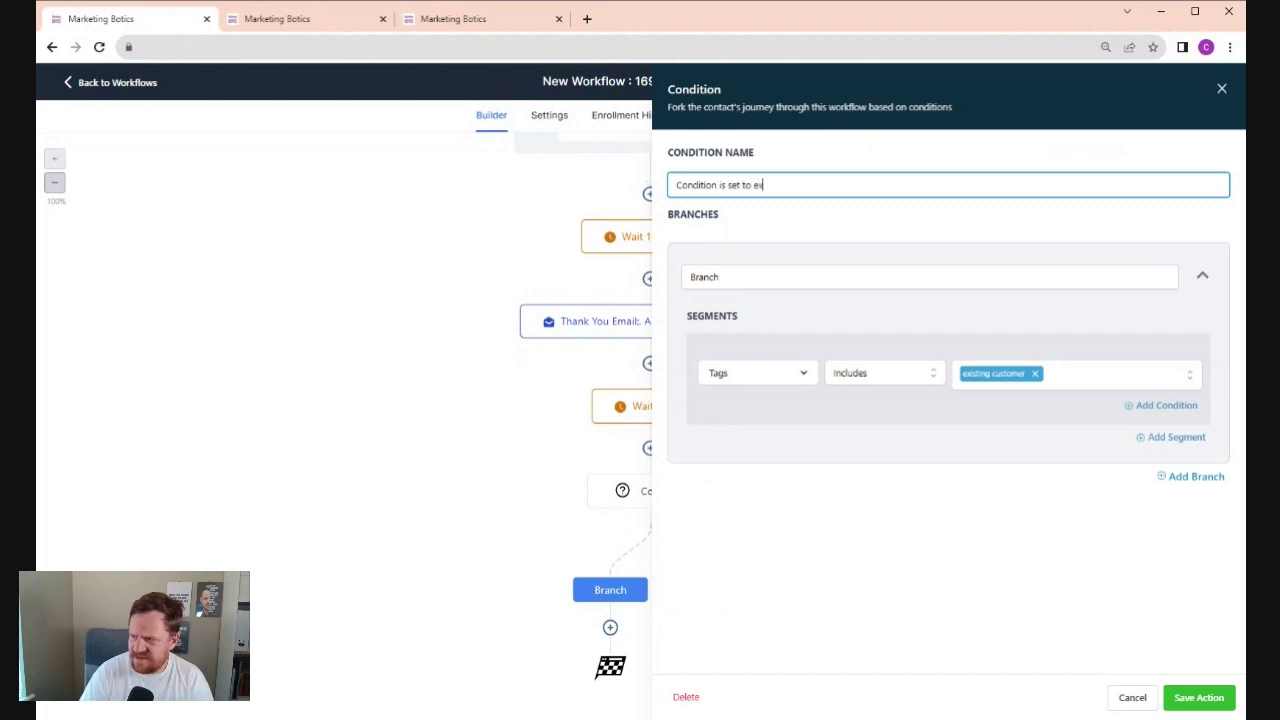
type("is set to exisiting customer")
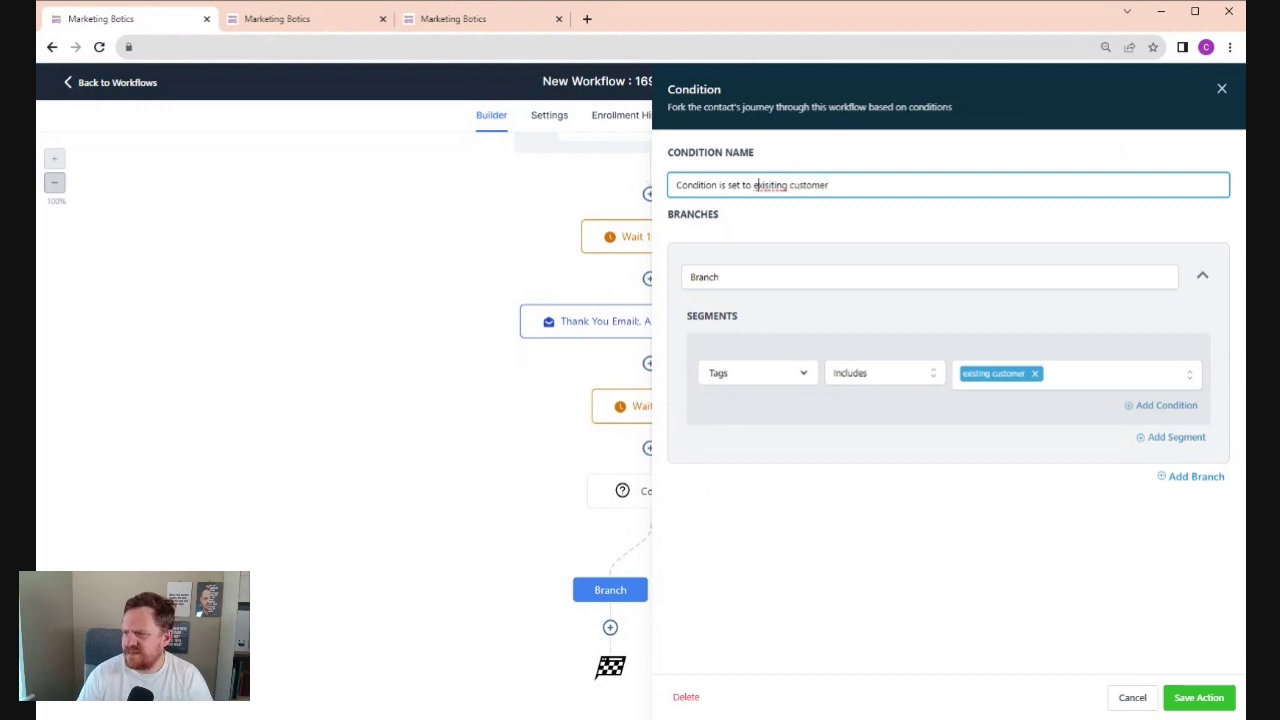
double_click(776, 186)
type("existing")
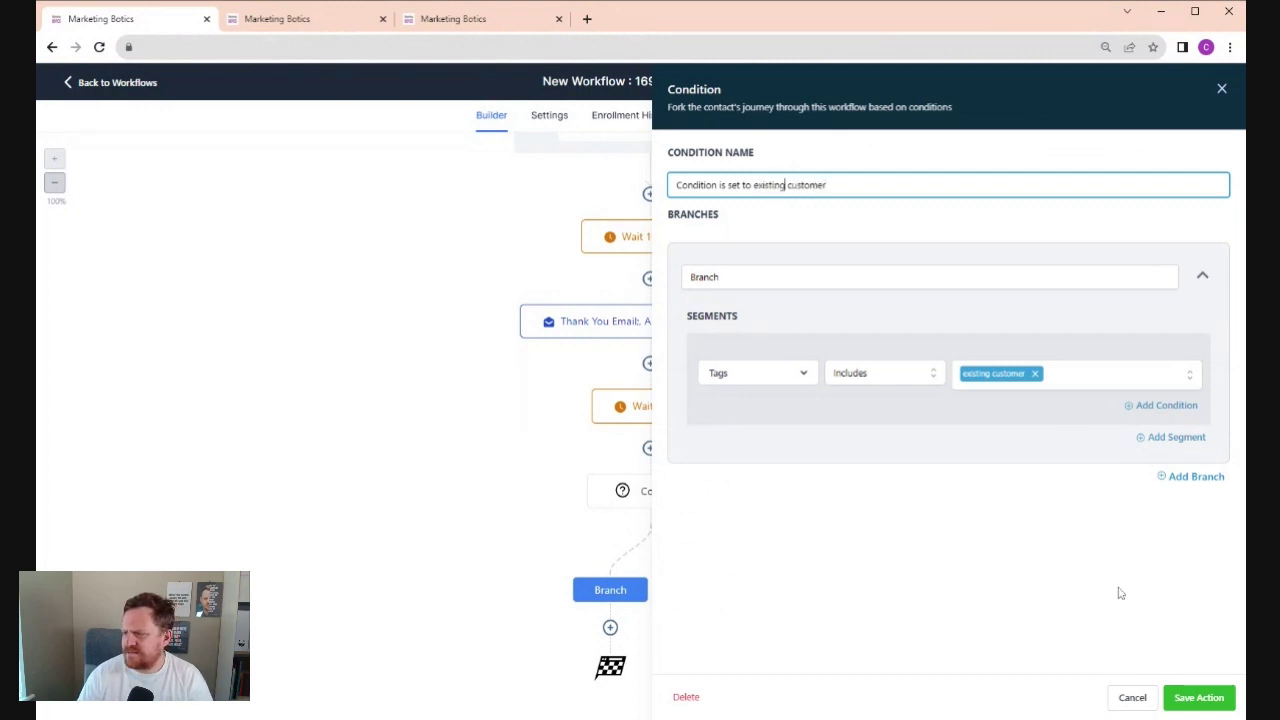
left_click(1182, 694)
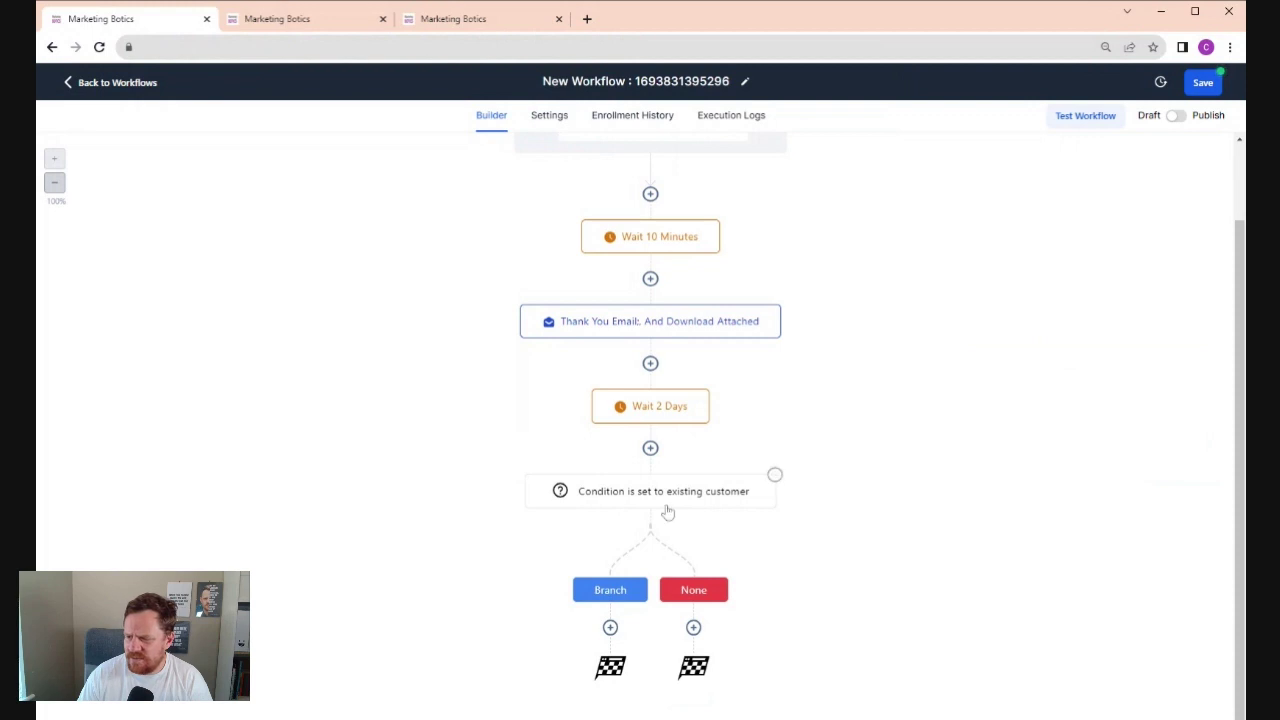
Add a Send Email action under the existing customer branch with from name "My Marketing Support" and the sender's email address
left_click(610, 627)
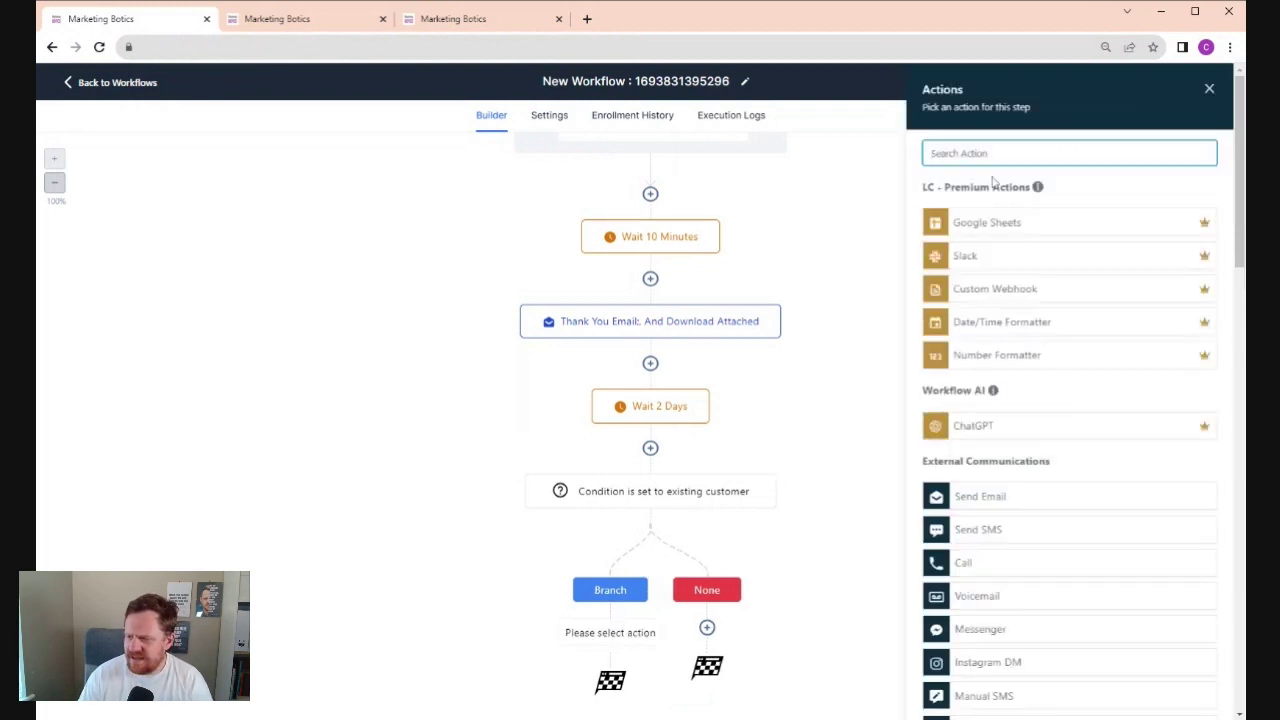
left_click(1028, 492)
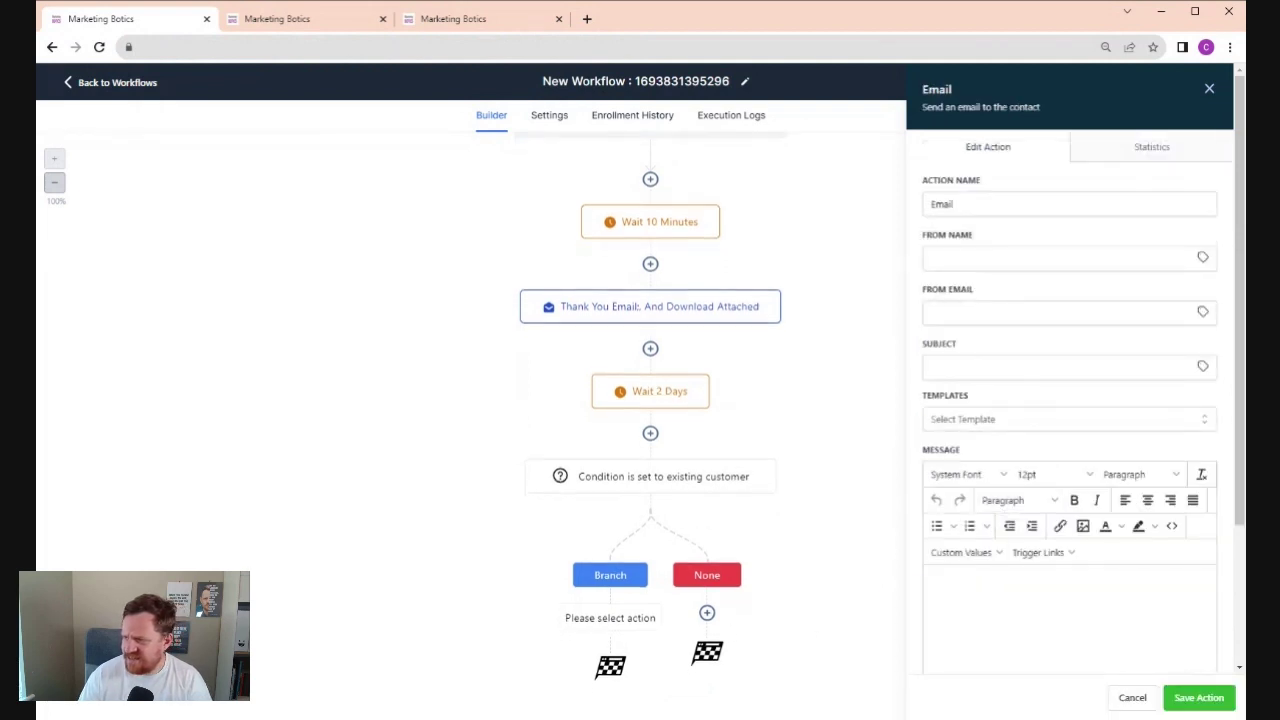
left_click(1060, 258)
type("My Marketing Support")
key("Tab")
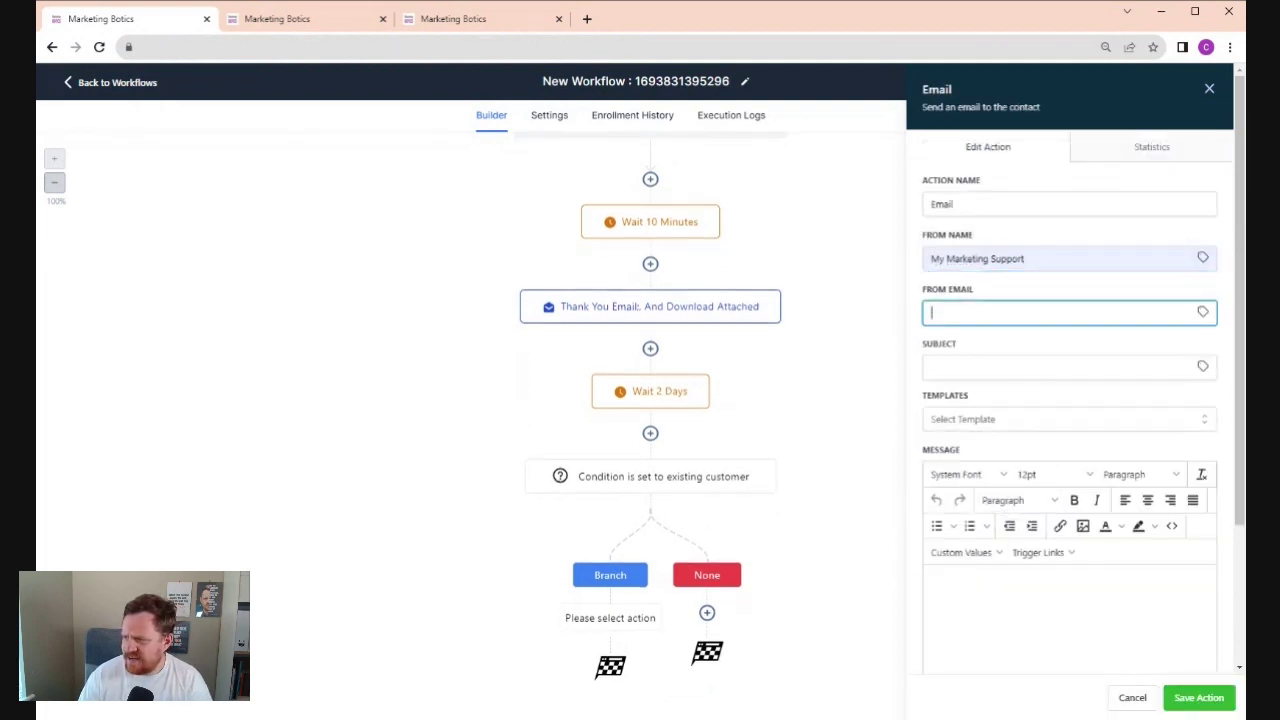
key("Down")
key("Return")
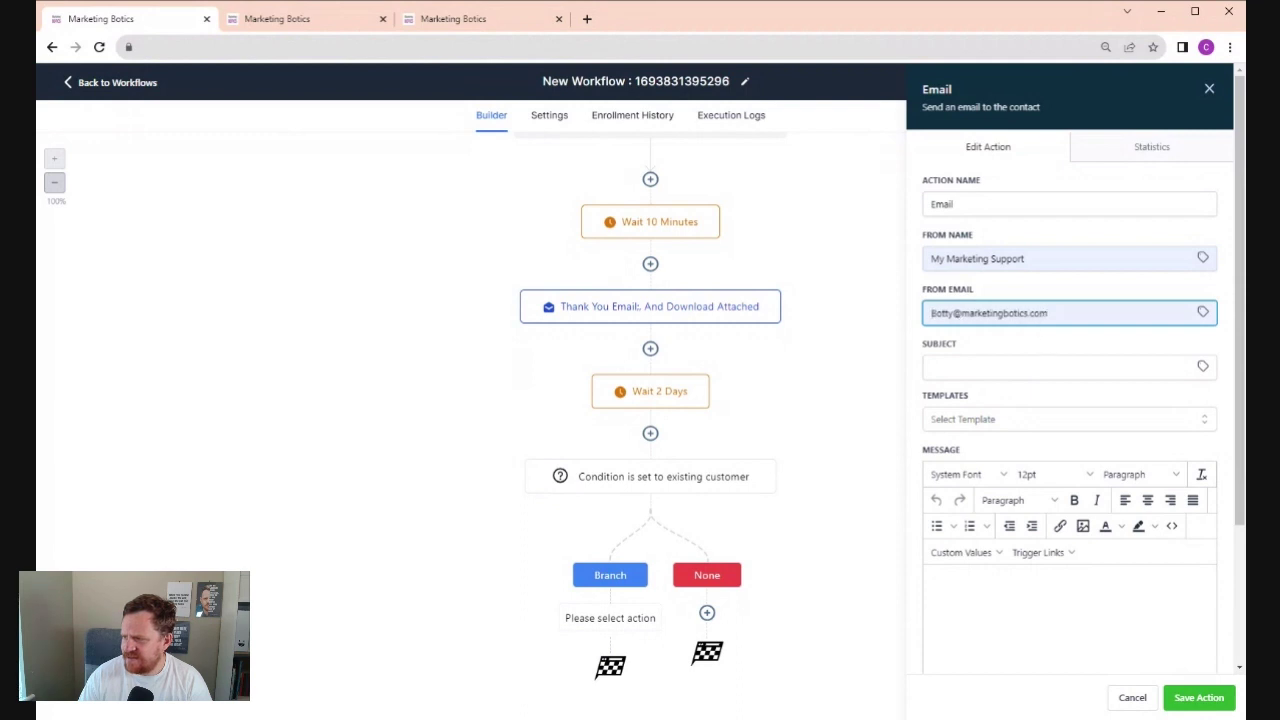
double_click(941, 313)
type("chris")
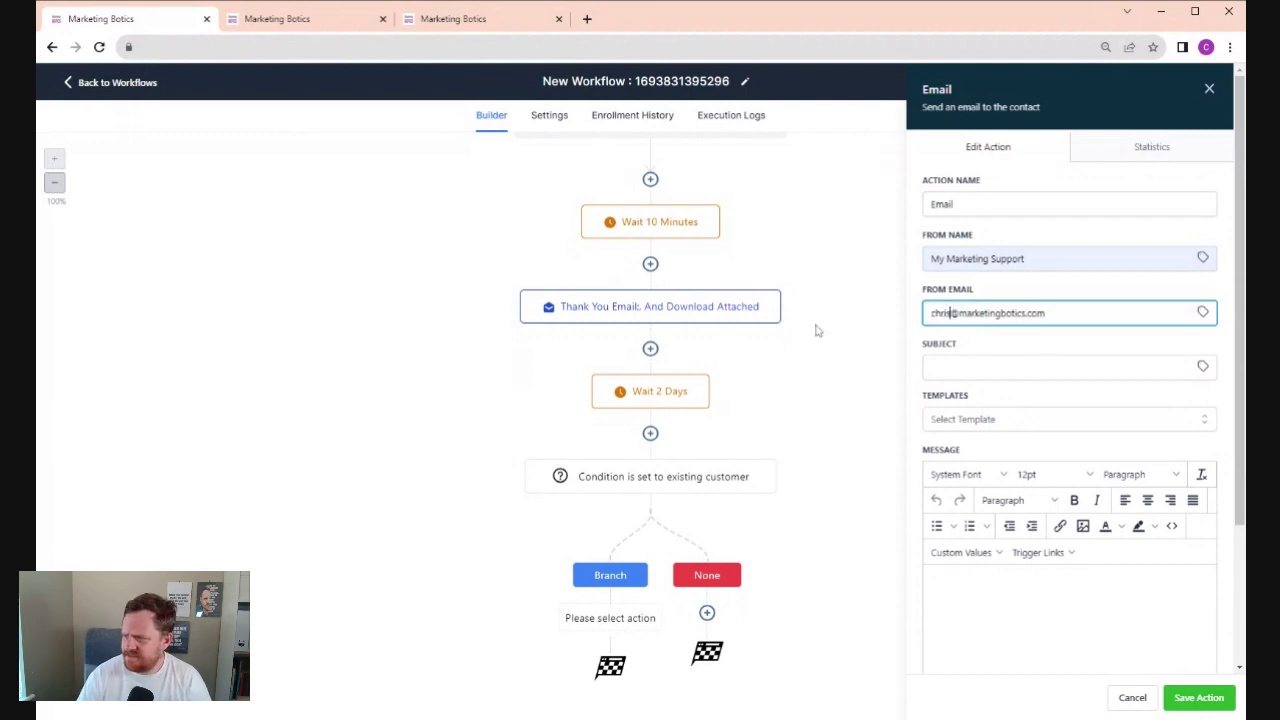
Set the email's subject to "I see you're already a customer"
left_click(940, 360)
type("I s")
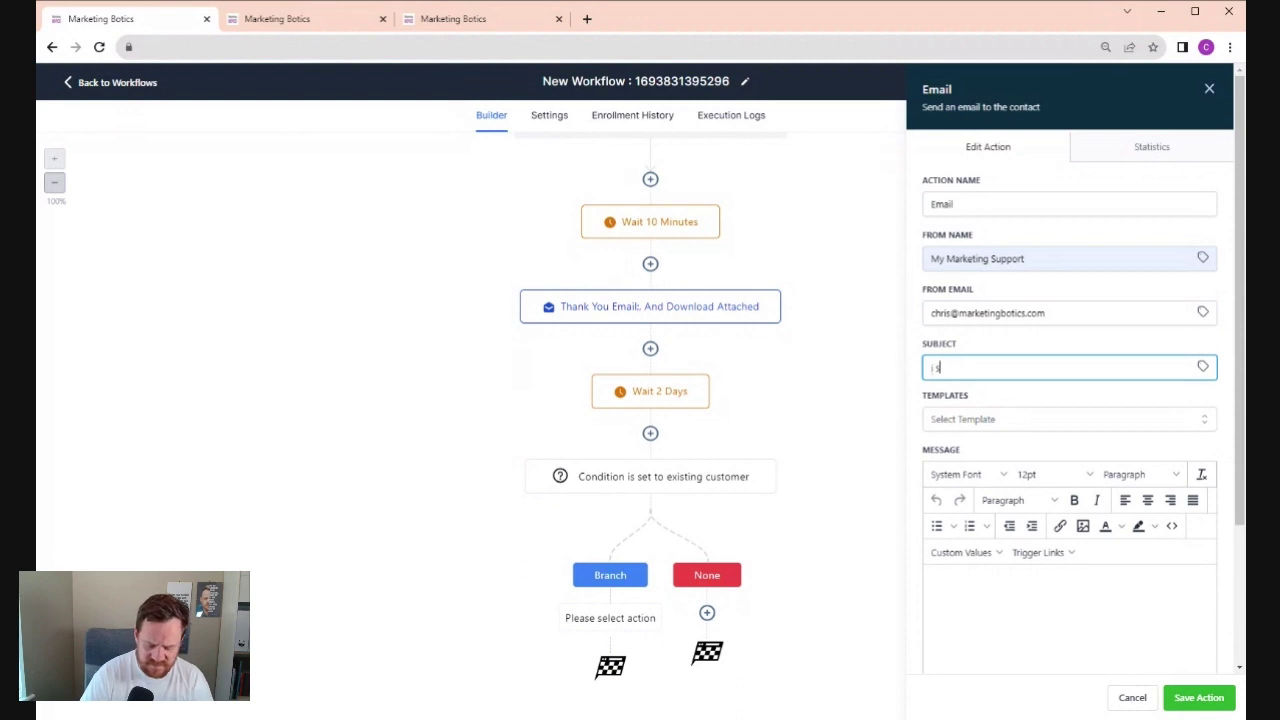
type("ee you're")
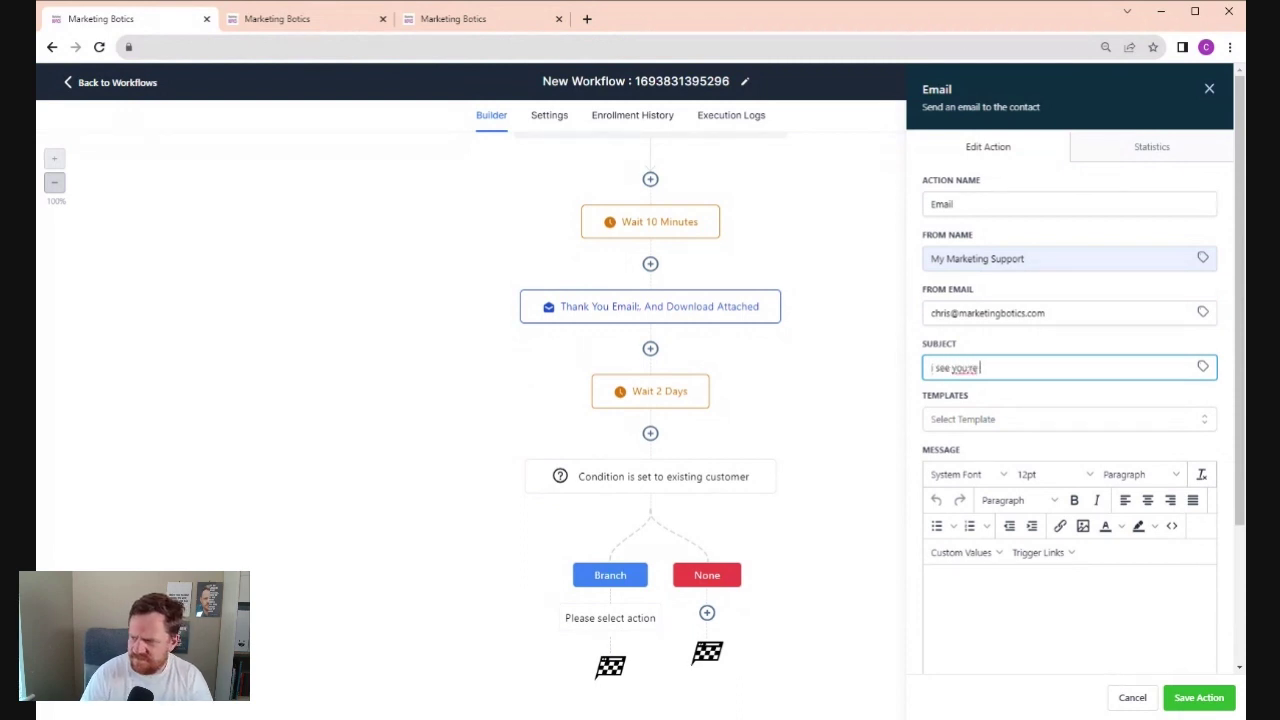
key("BackSpace")
key("BackSpace")
key("BackSpace")
key("BackSpace")
key("BackSpace")
key("BackSpace")
key("BackSpace")
key("BackSpace")
key("BackSpace")
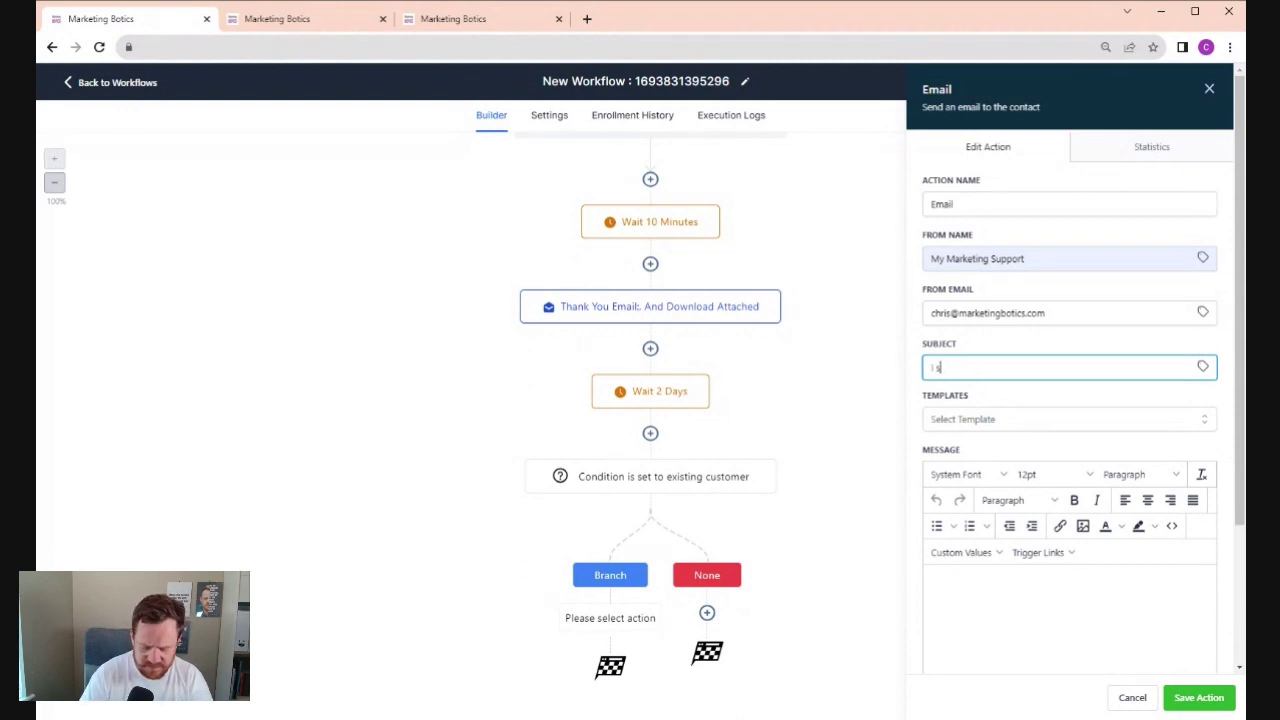
type("e you're alre")
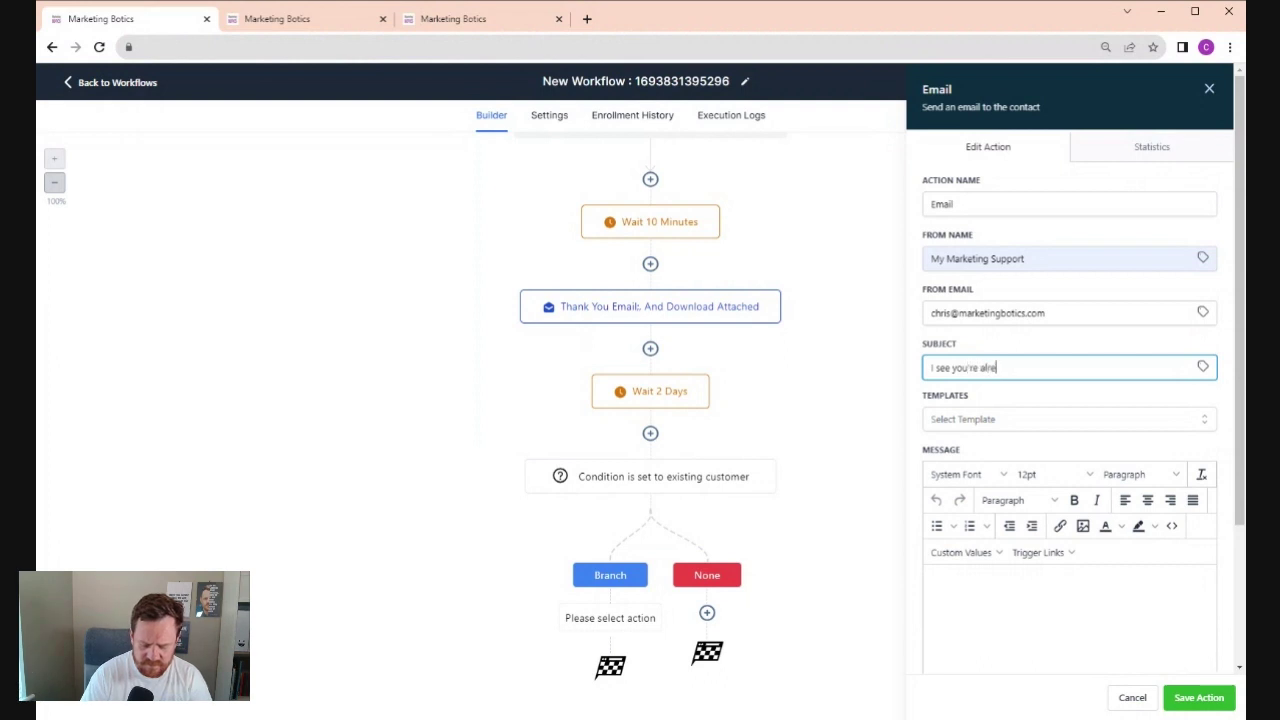
type("ady a customer")
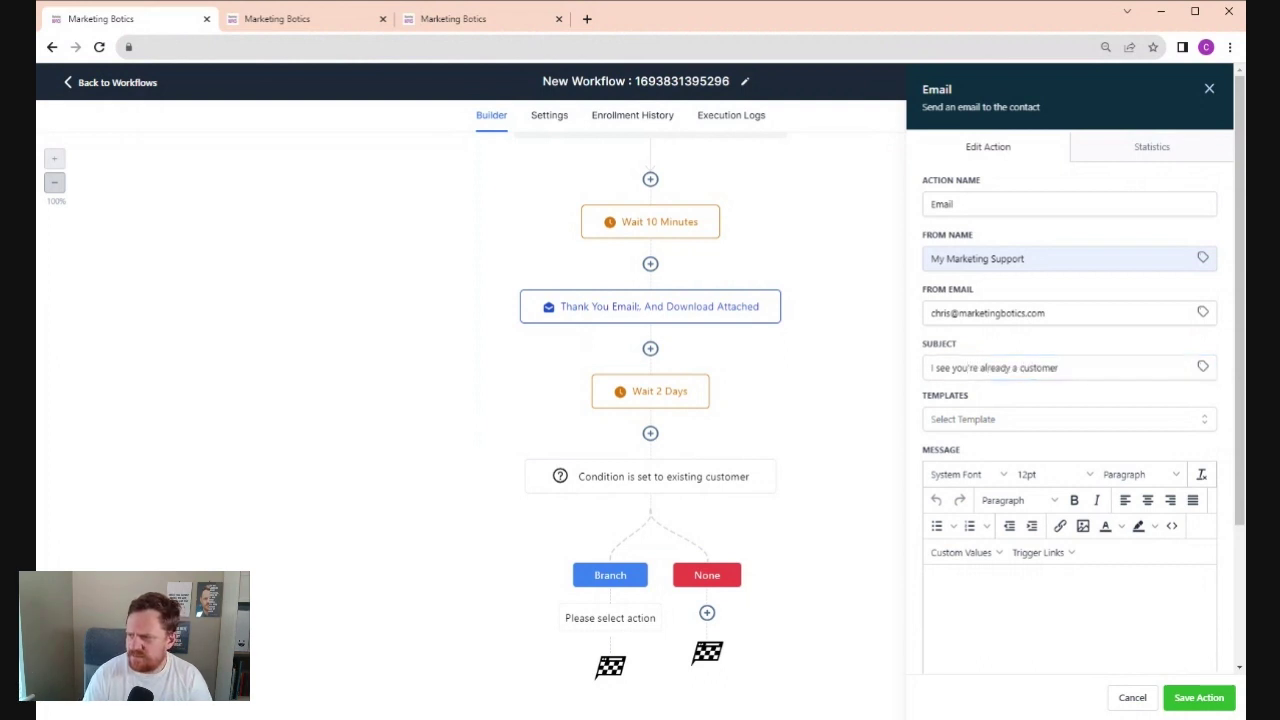
Begin the email message with "Hi" followed by the contact's first name custom value
scroll(1020, 428, "down", 2)
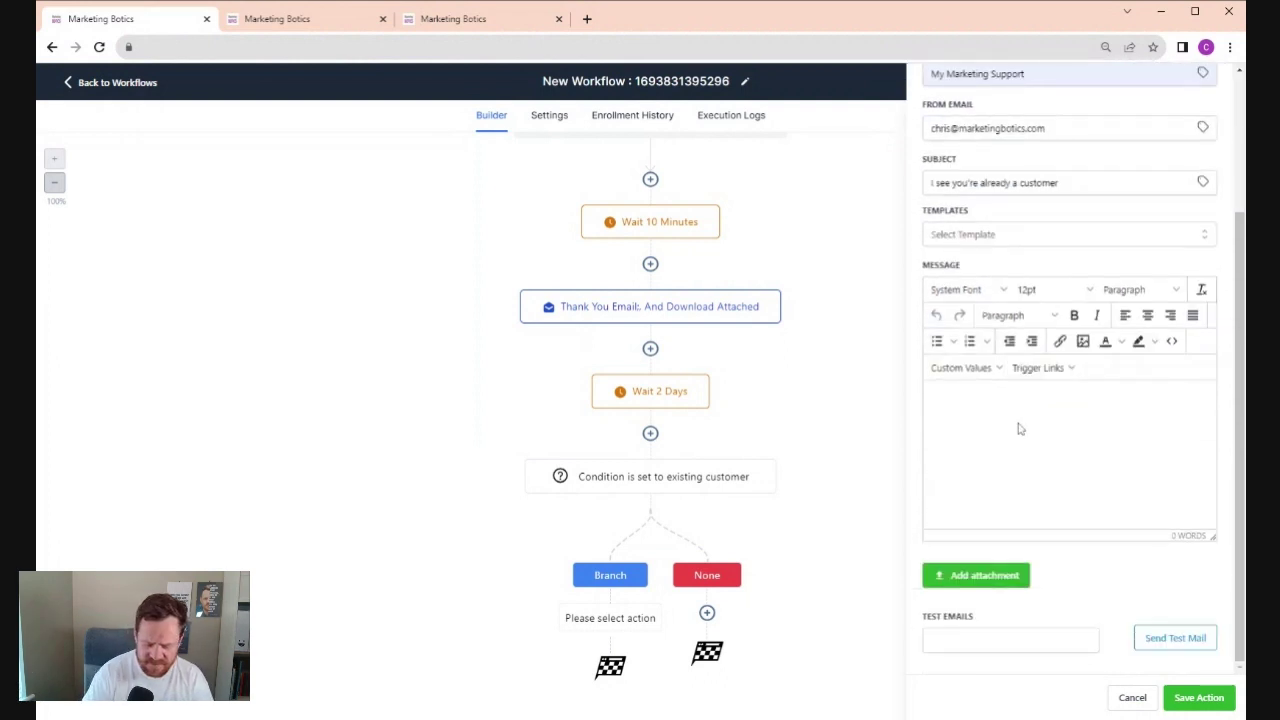
left_click(1020, 428)
type("Hi")
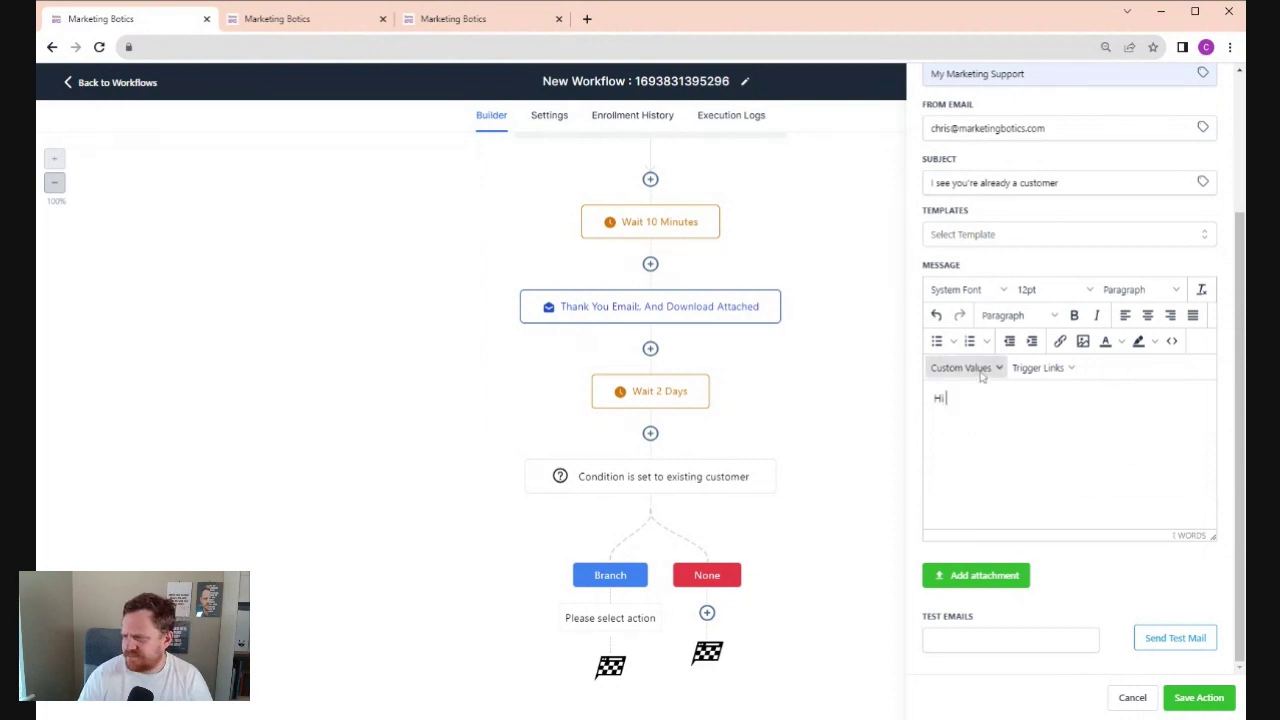
left_click(960, 367)
mouse_move(978, 399)
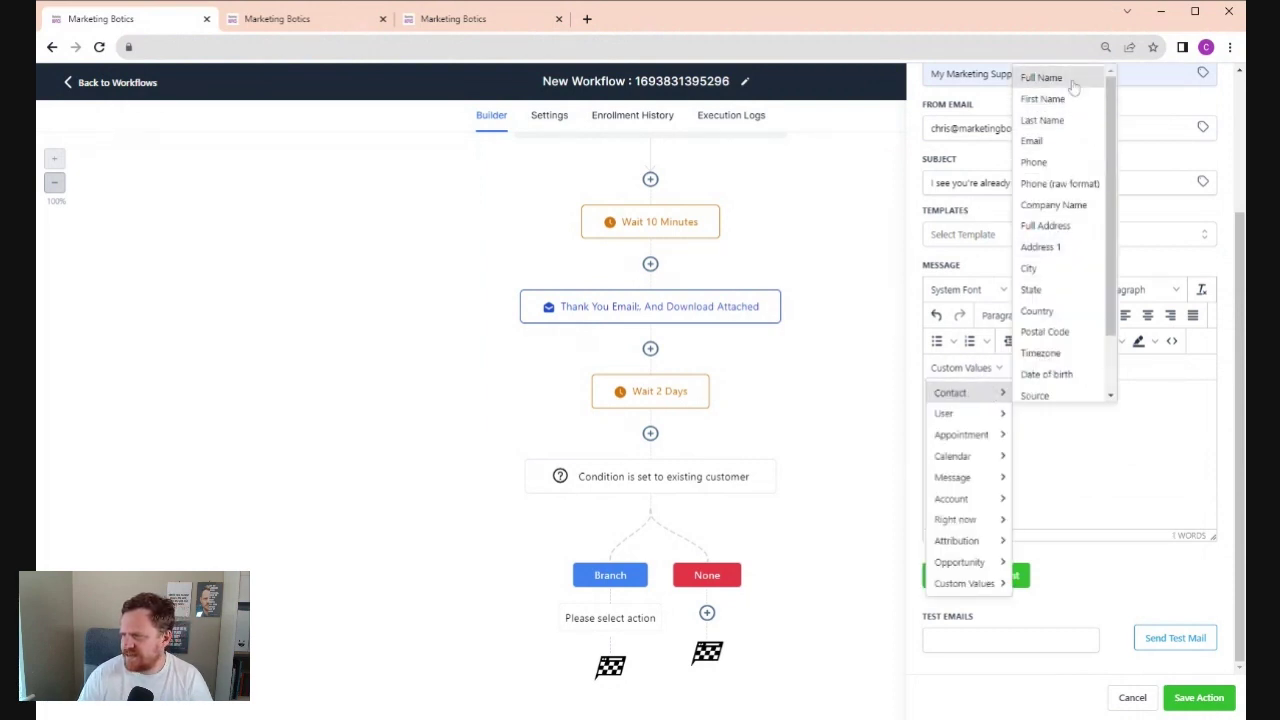
left_click(1048, 99)
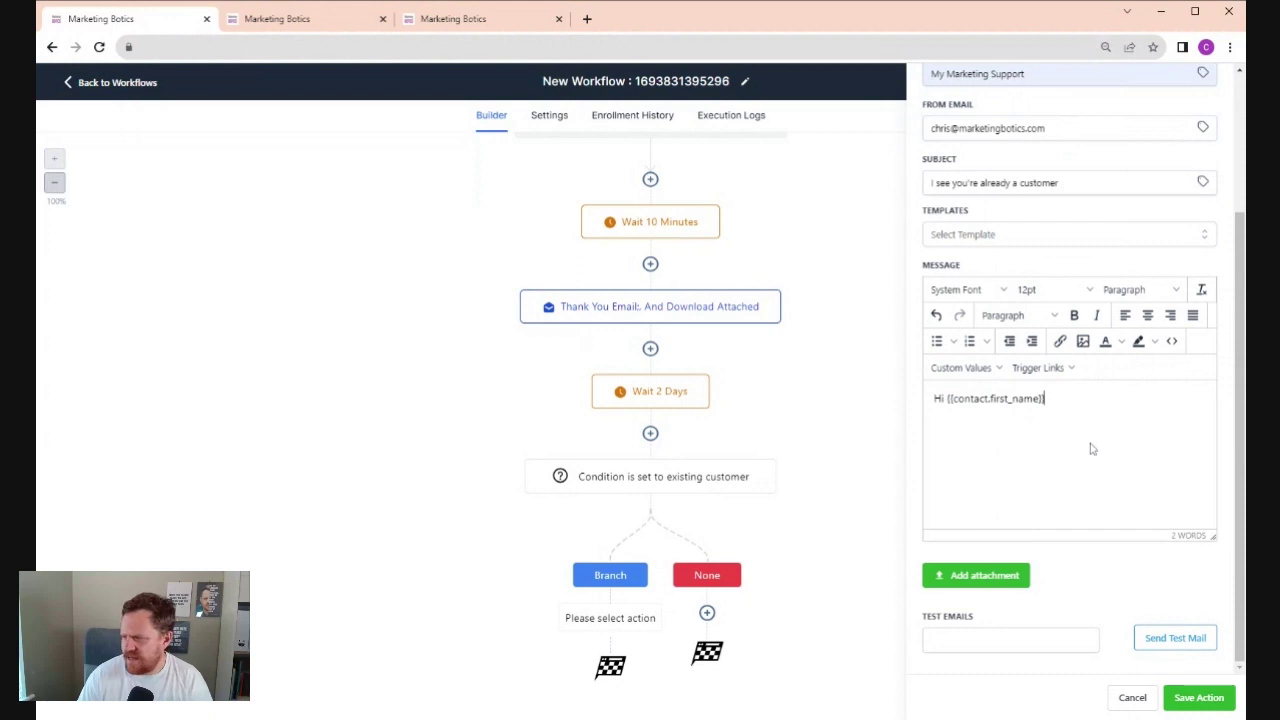
Fill the message below the greeting with two lines of placeholder text and save the email action
key("Return")
type("f")
key("Return")
type("argsdfgsdfgbsdb")
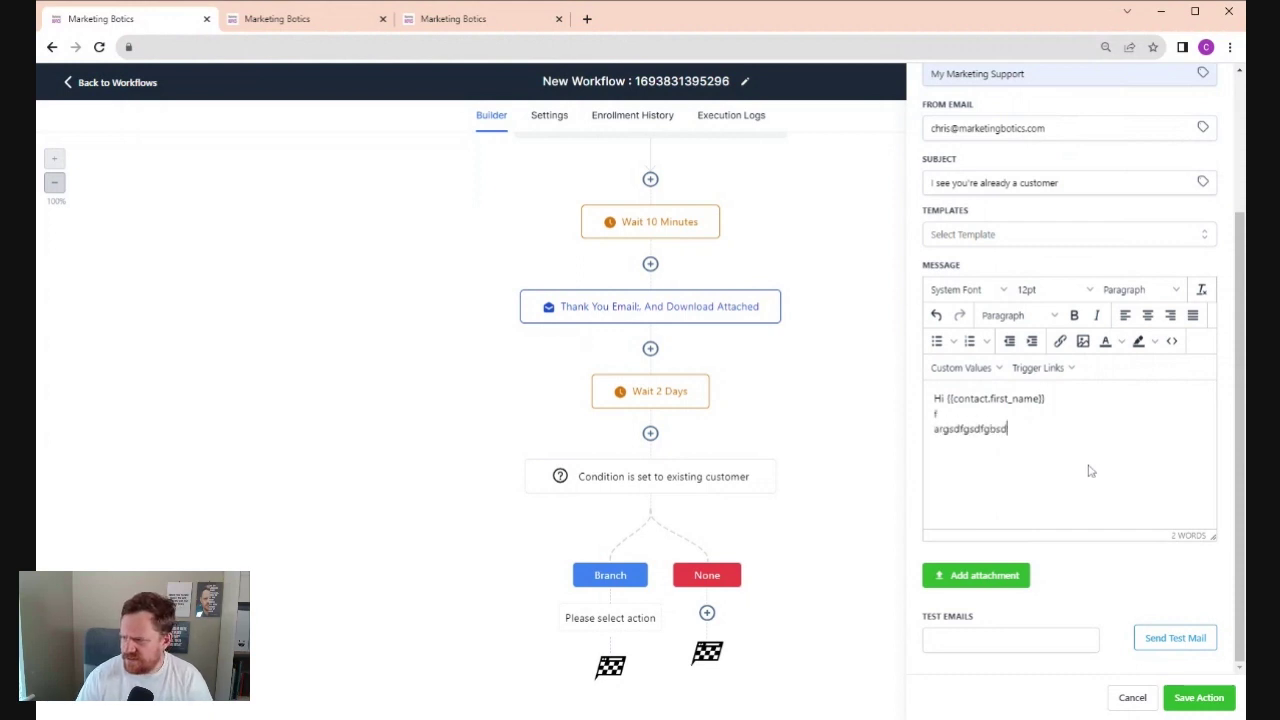
left_click(1199, 698)
Check the filters of the Opportunity Status Changed trigger, and save the workflow before returning to the workflow list
scroll(857, 540, "down", 1)
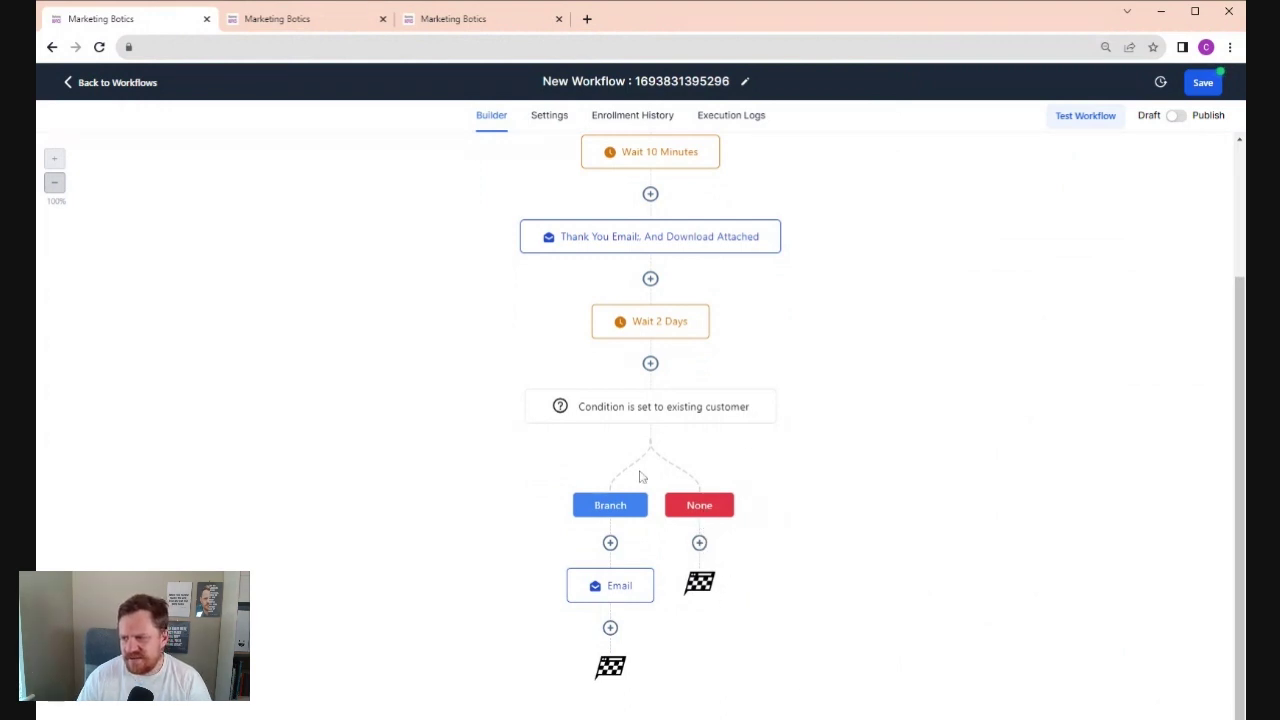
scroll(648, 472, "up", 3)
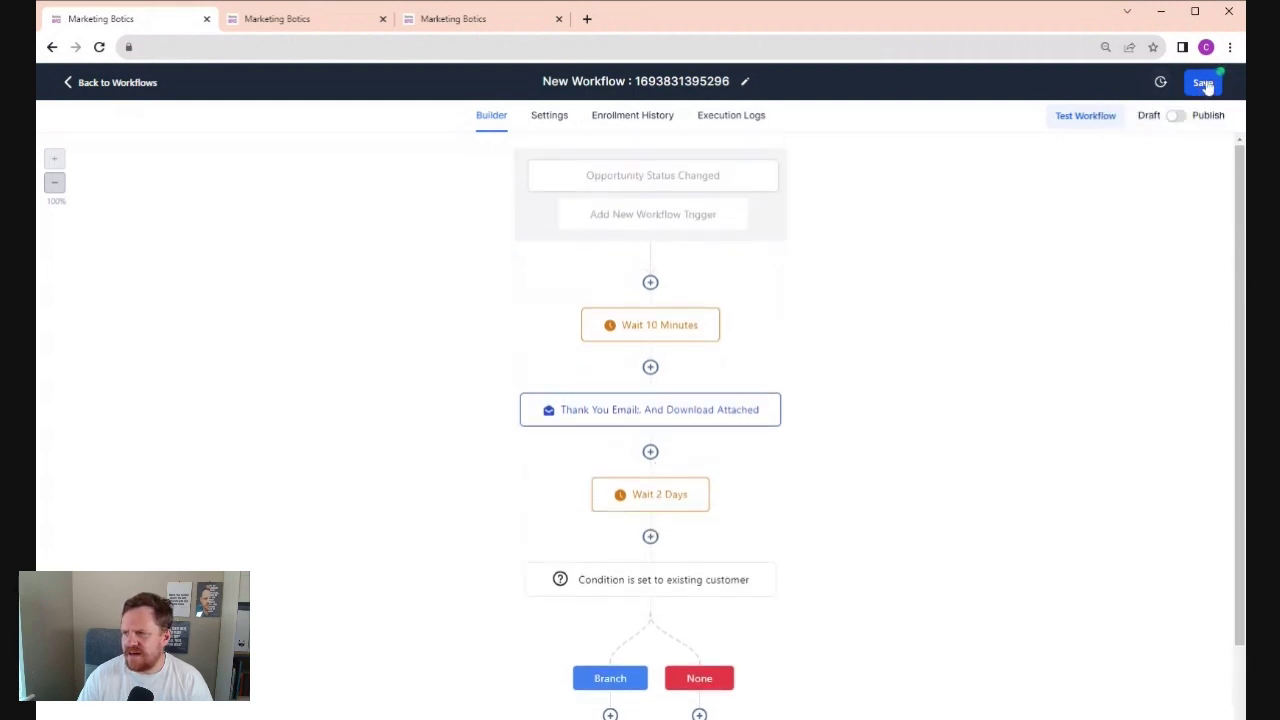
left_click(711, 188)
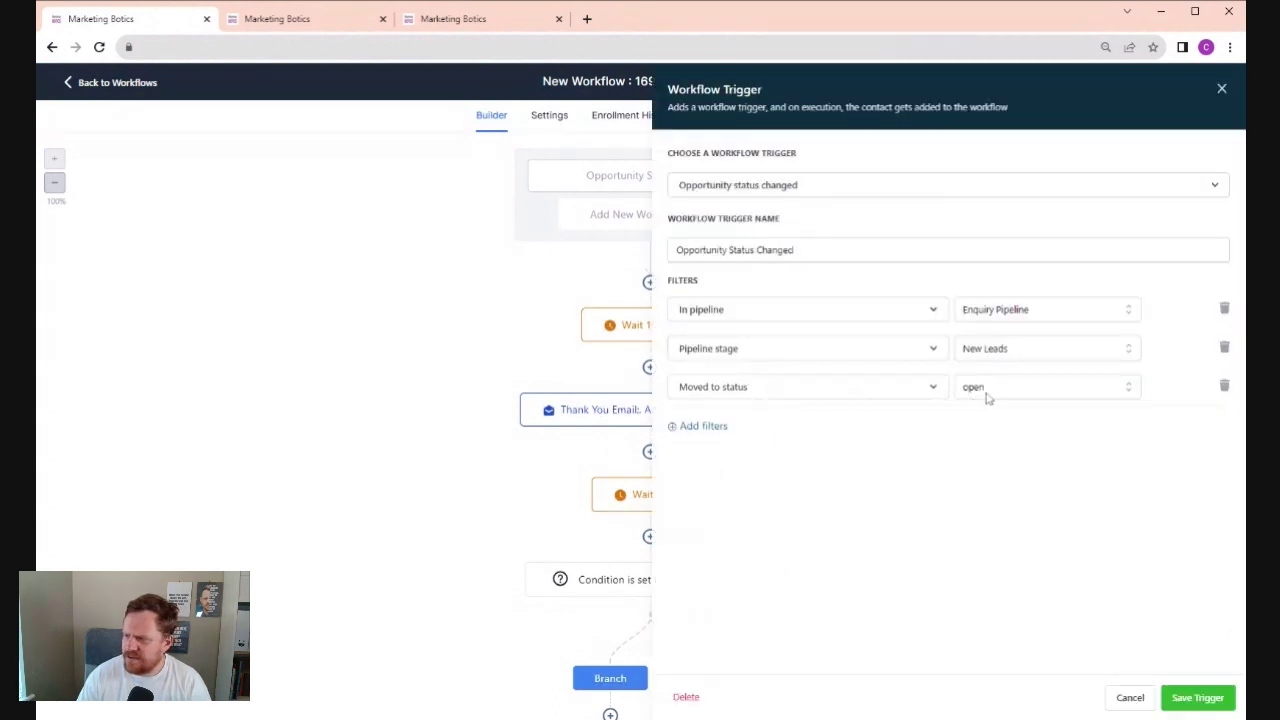
left_click(1222, 88)
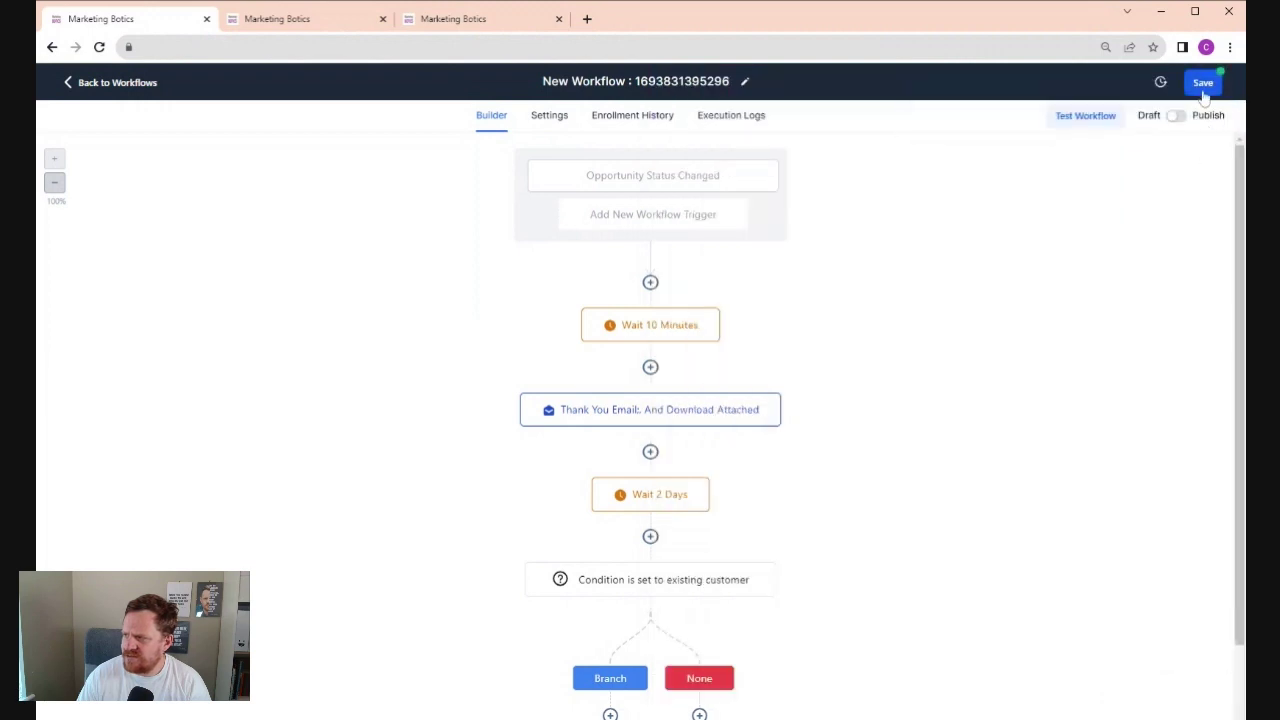
left_click(1200, 84)
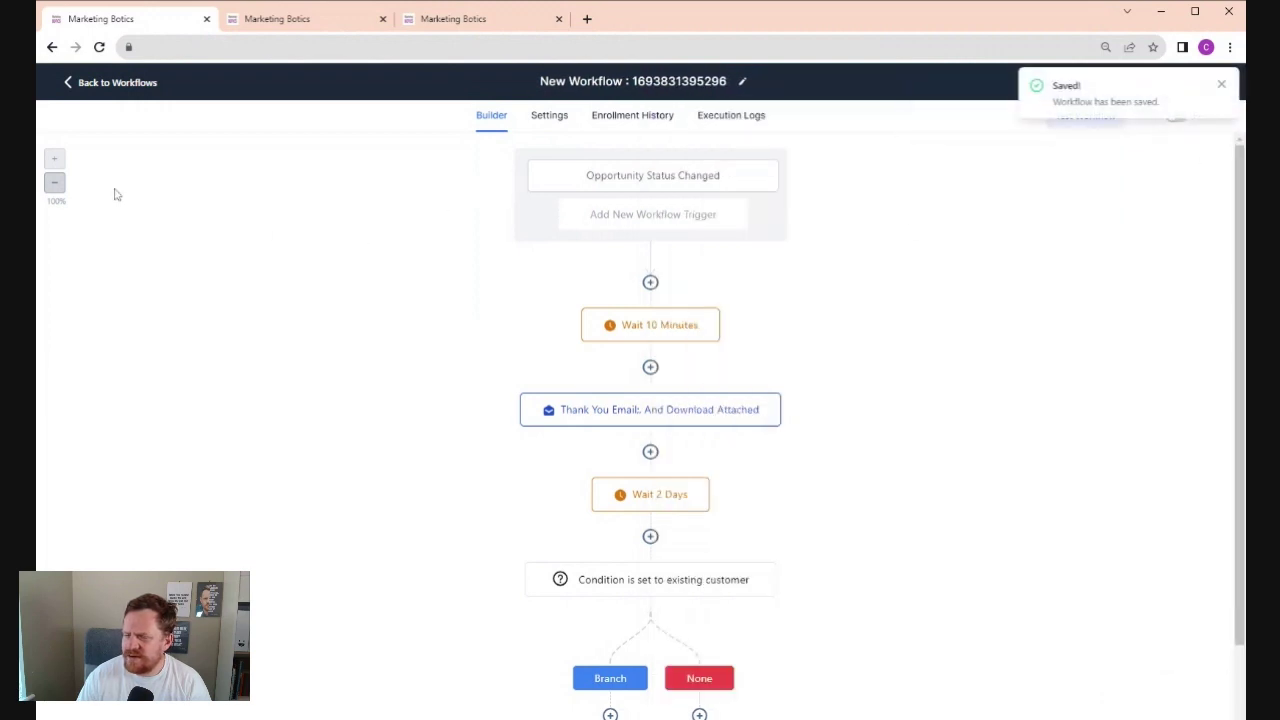
left_click(82, 82)
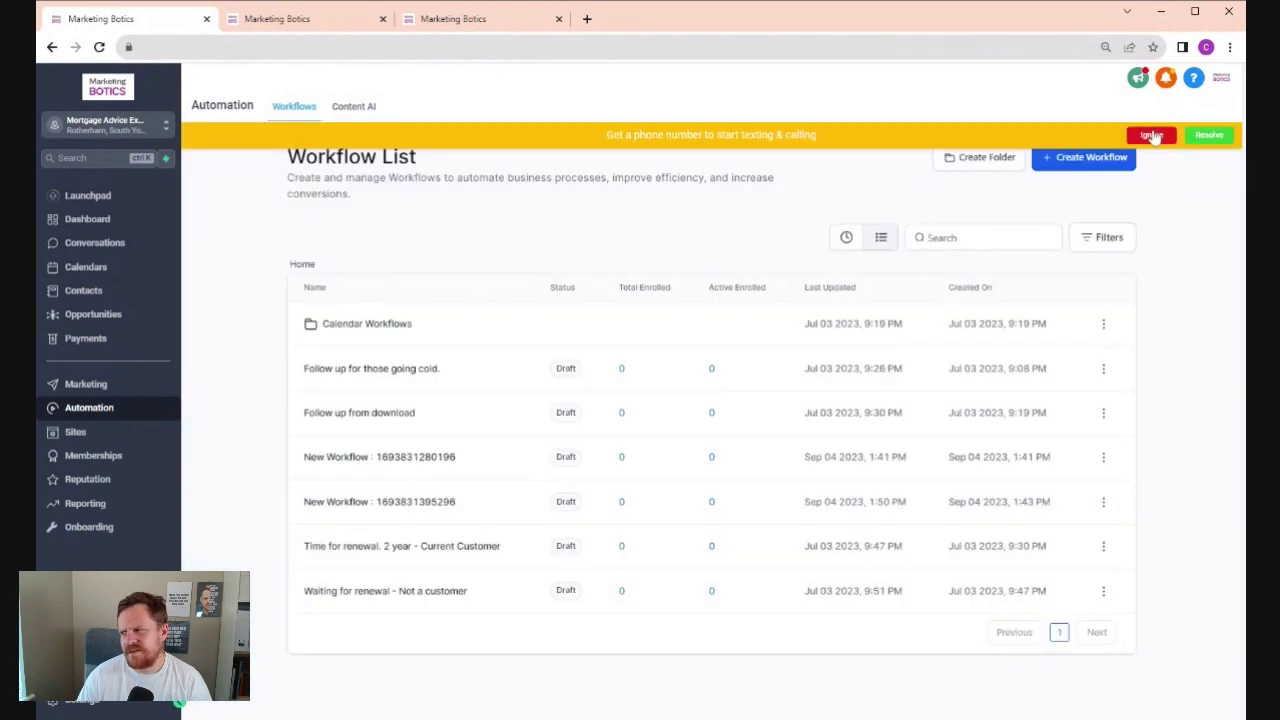
Dismiss the phone number notice and look through the Enquiry Pipeline opportunities and the unread conversations
left_click(1151, 134)
left_click(100, 315)
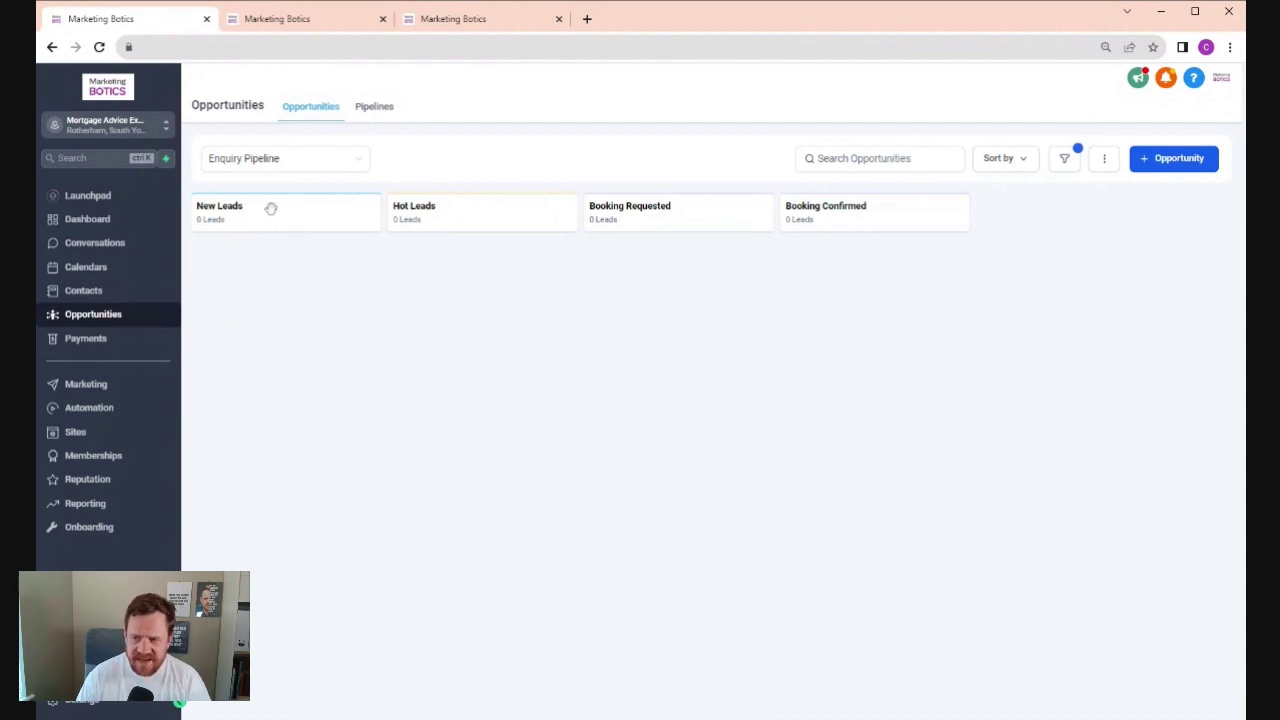
left_click(112, 250)
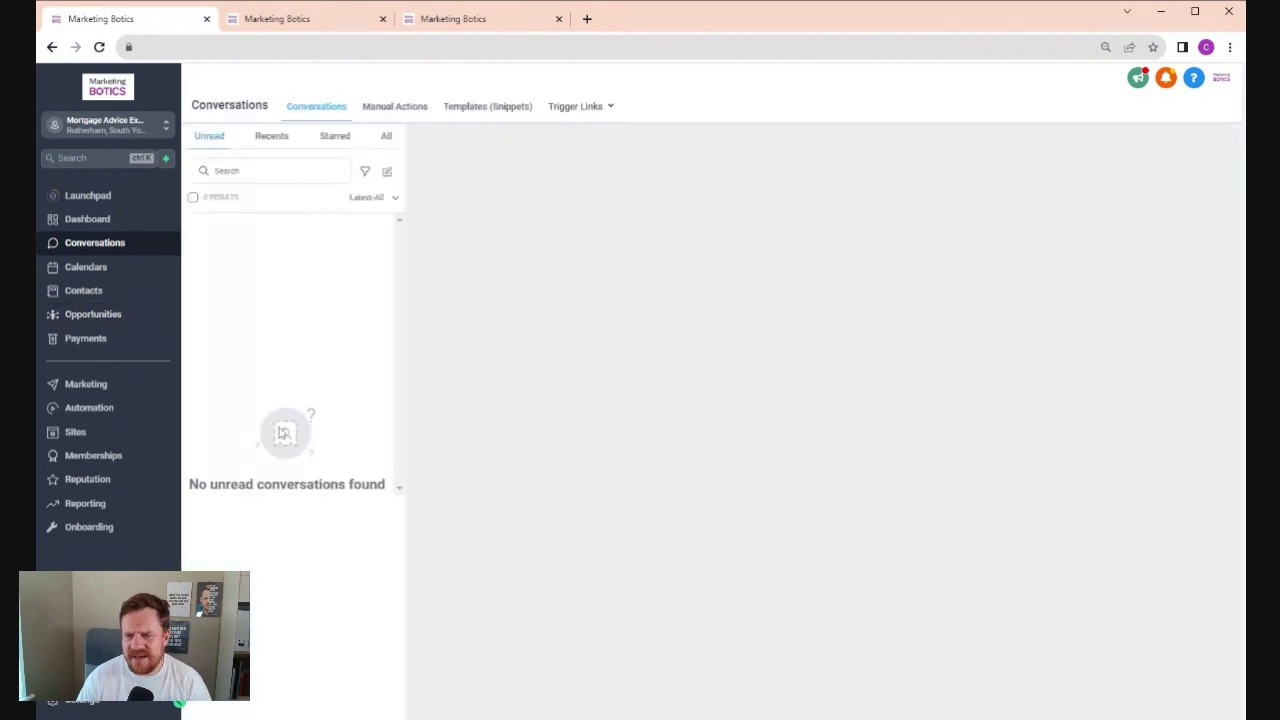